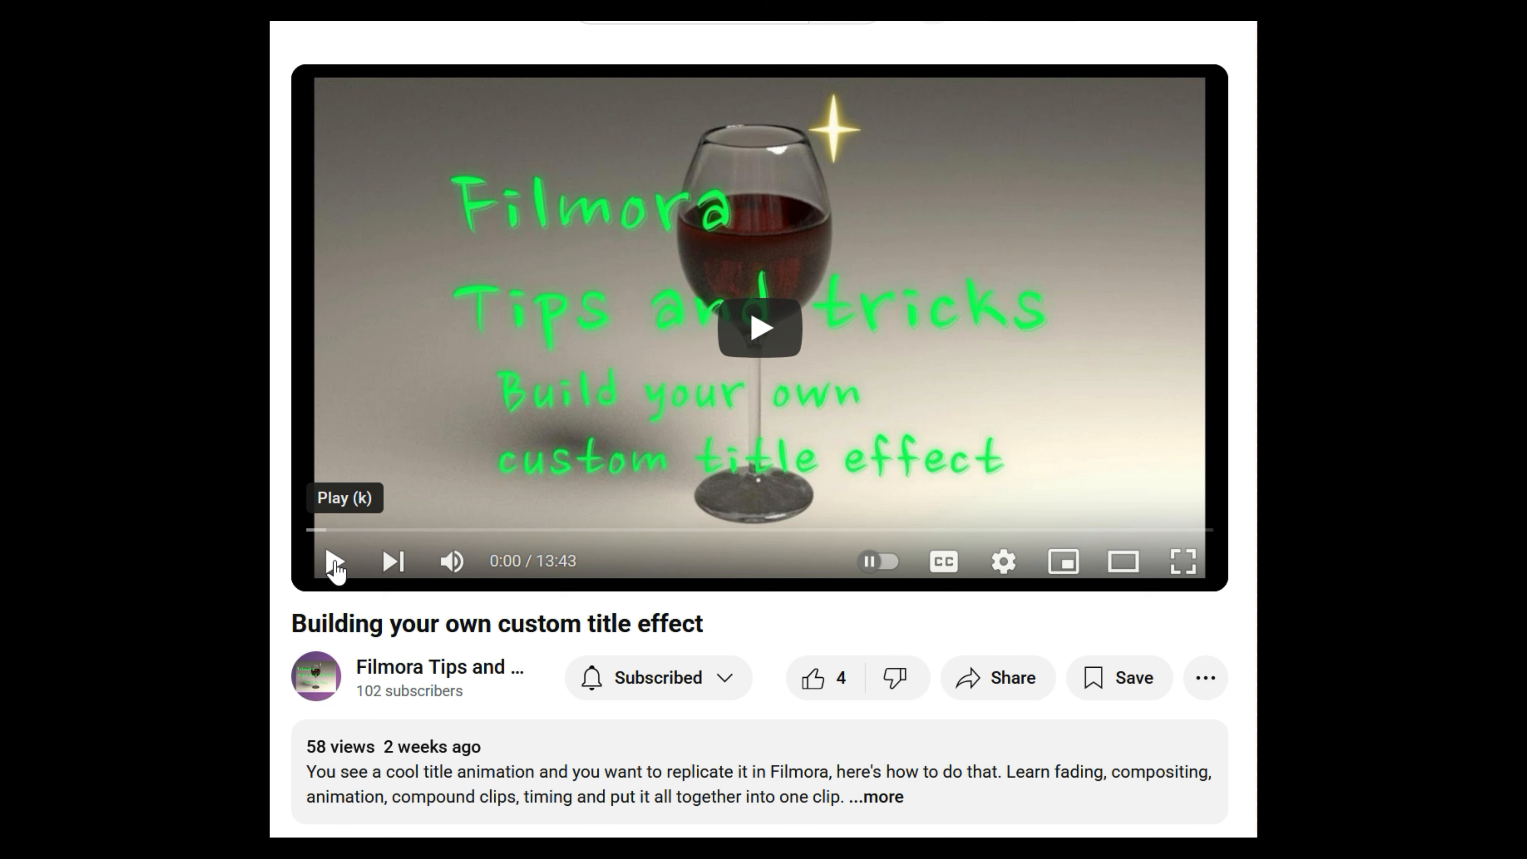
Play the custom title tutorial on YouTube and skip ahead to about 2:21.
click(334, 562)
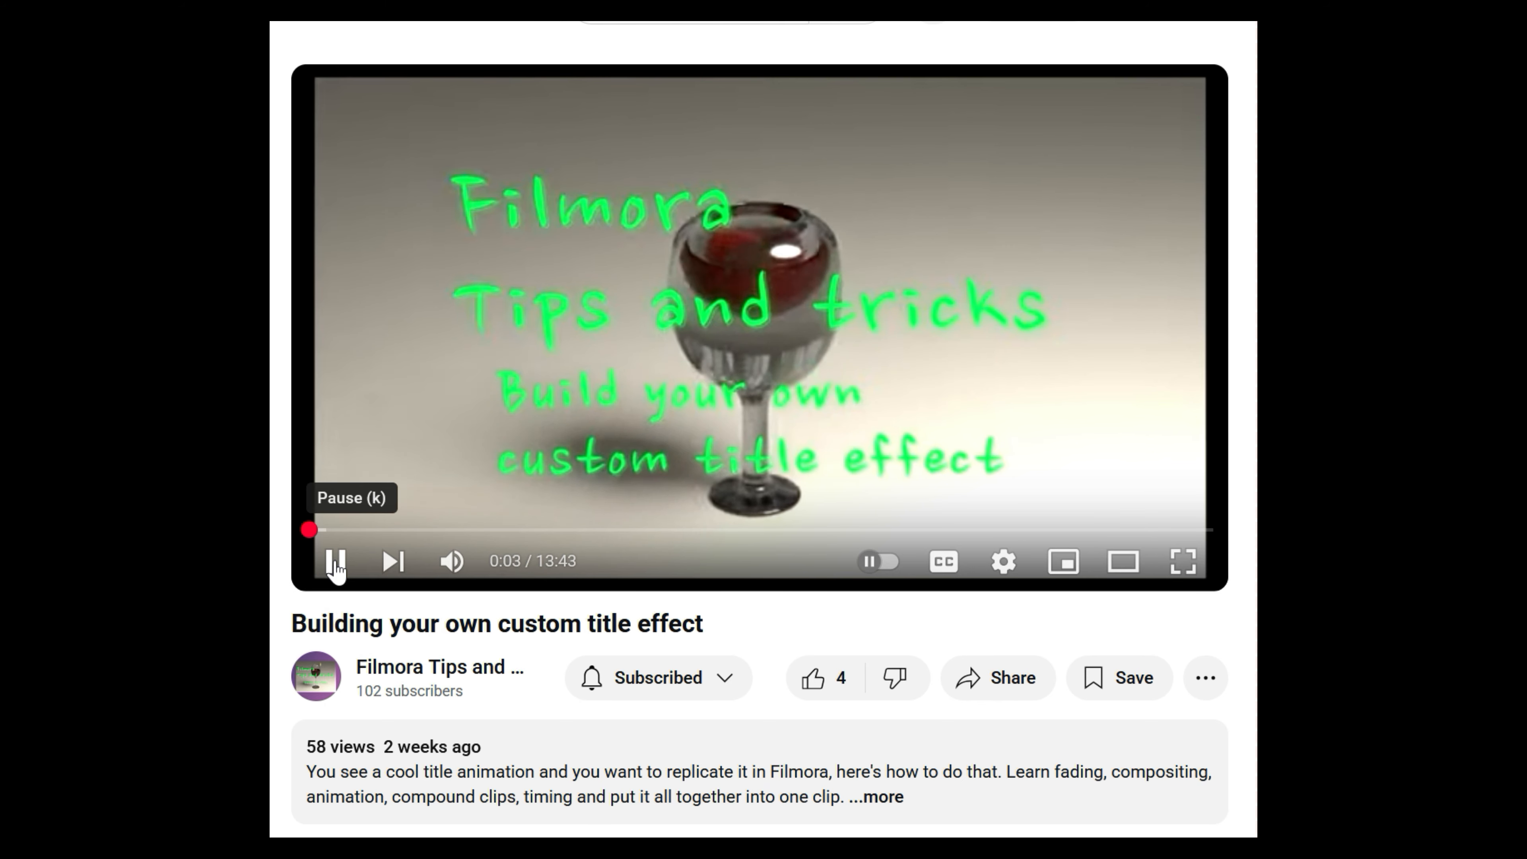
drag(344, 530, 955, 528)
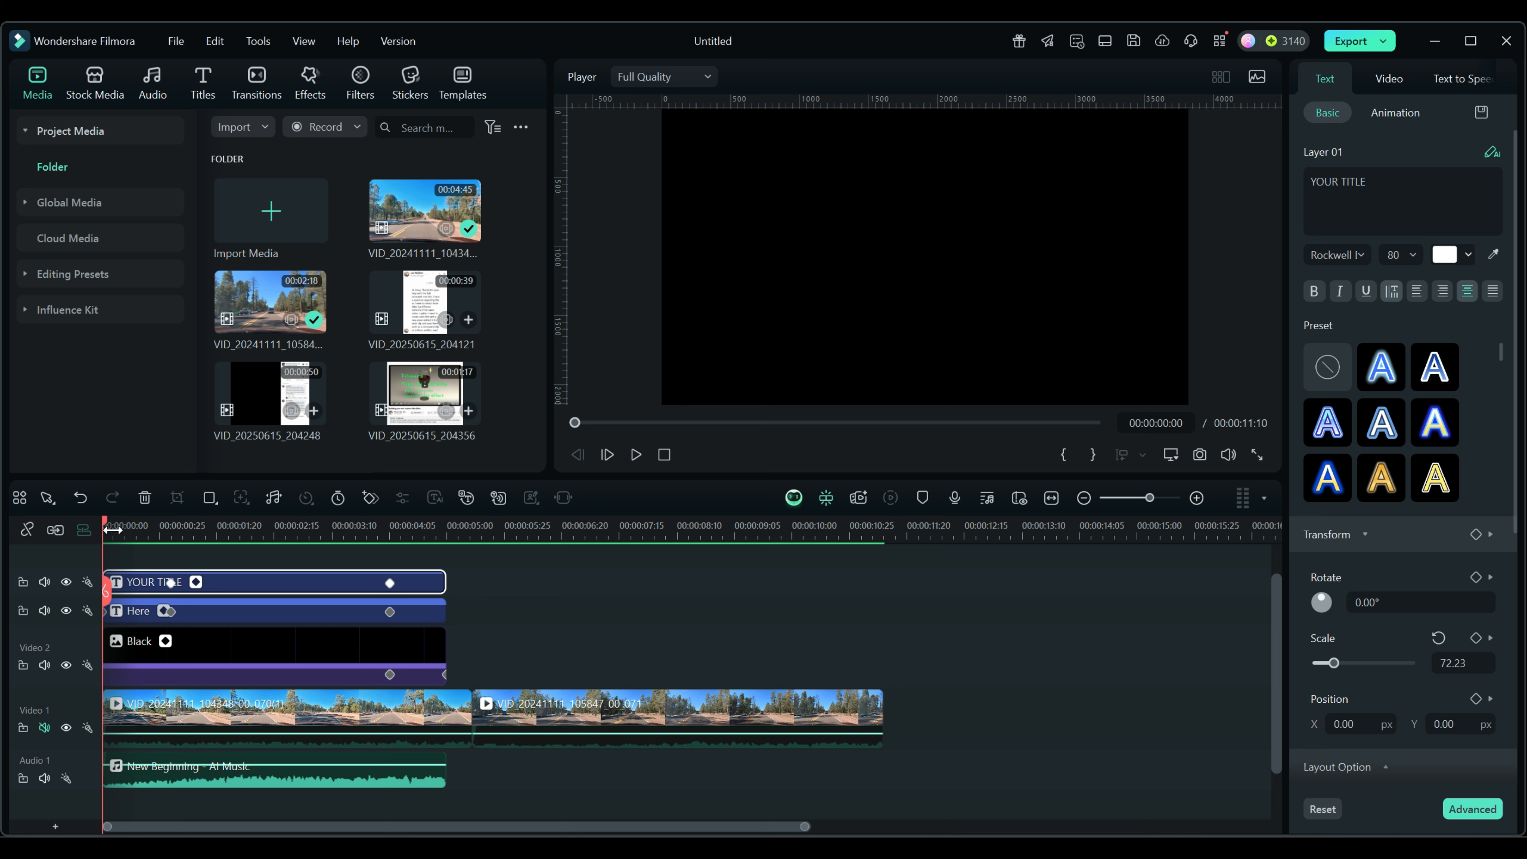
drag(106, 525, 167, 532)
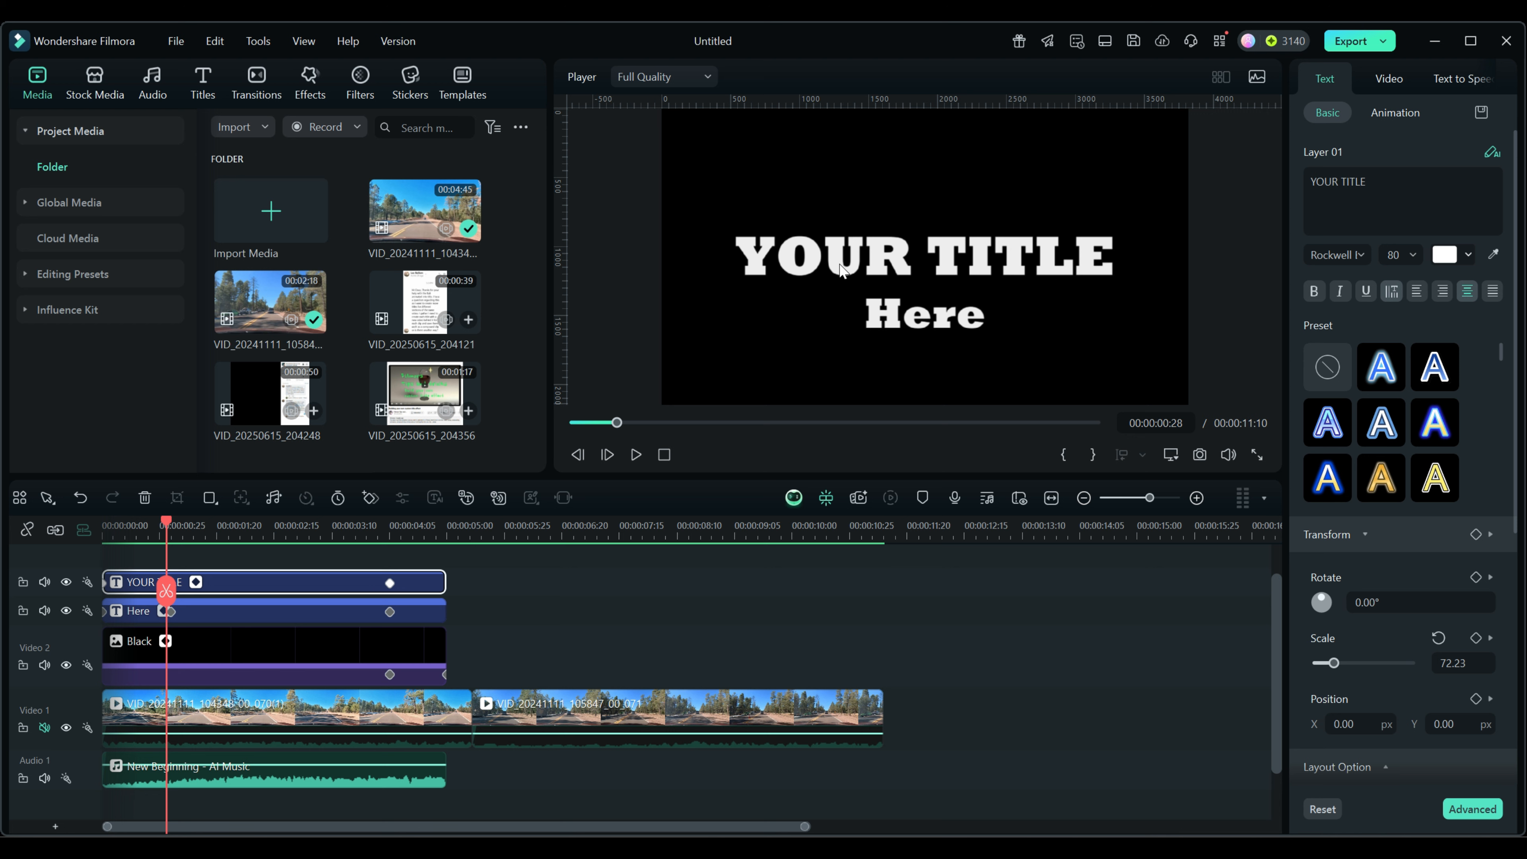
click(348, 581)
click(344, 614)
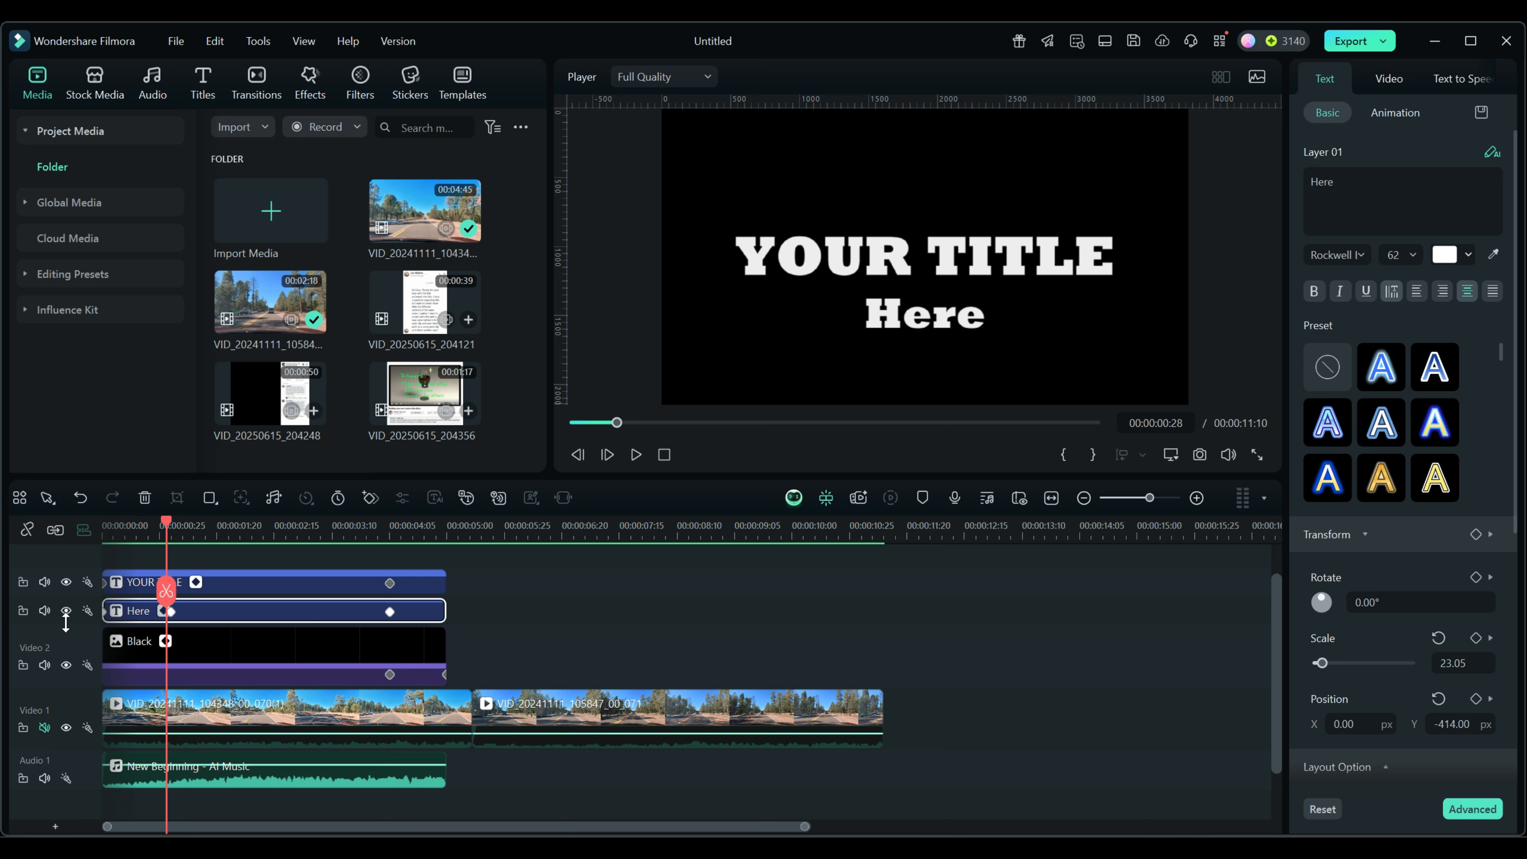
click(66, 610)
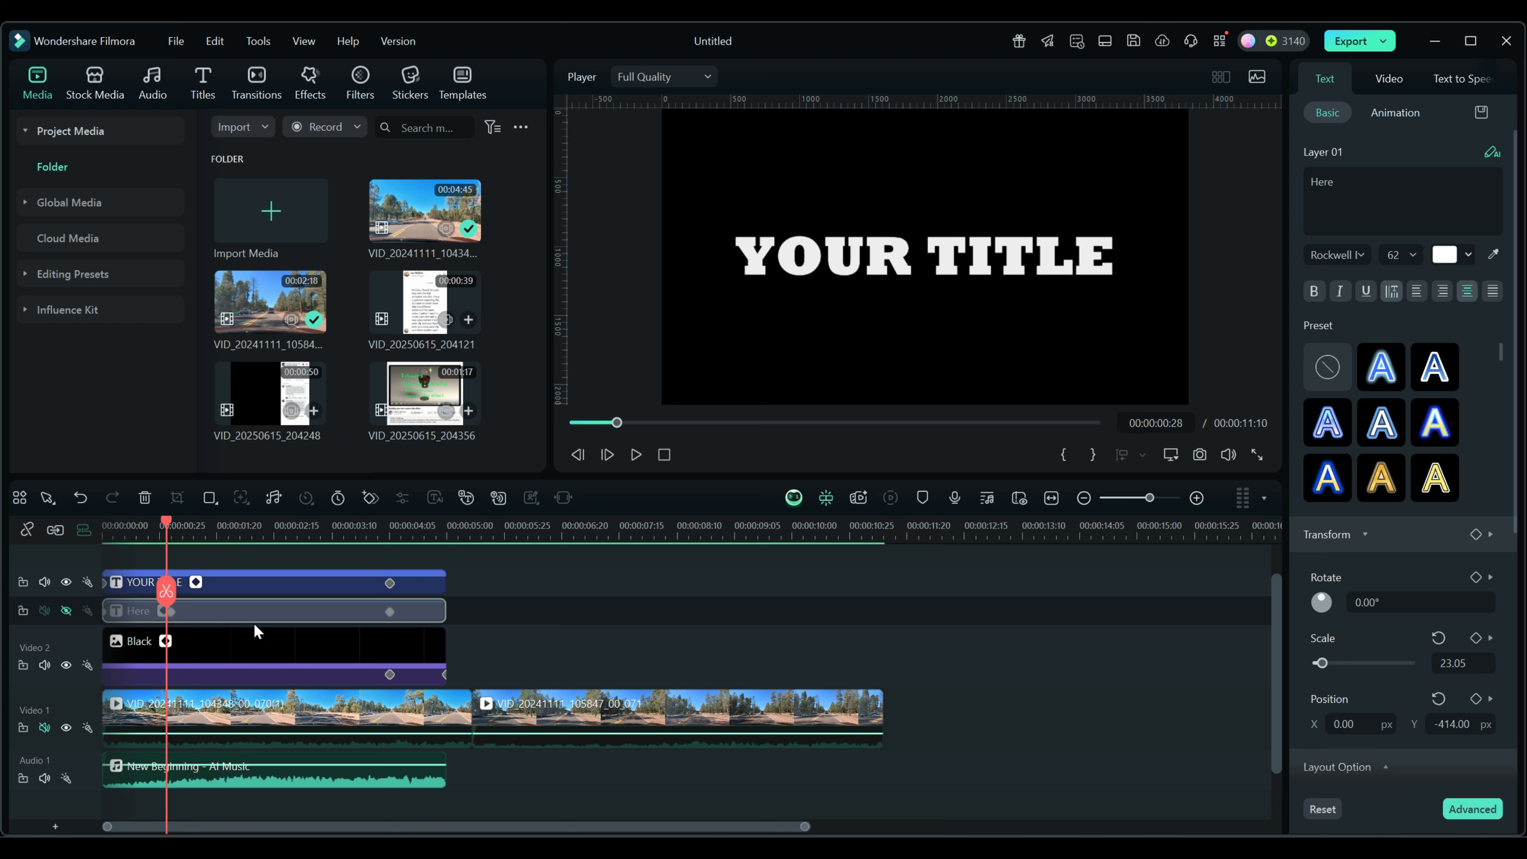
click(66, 609)
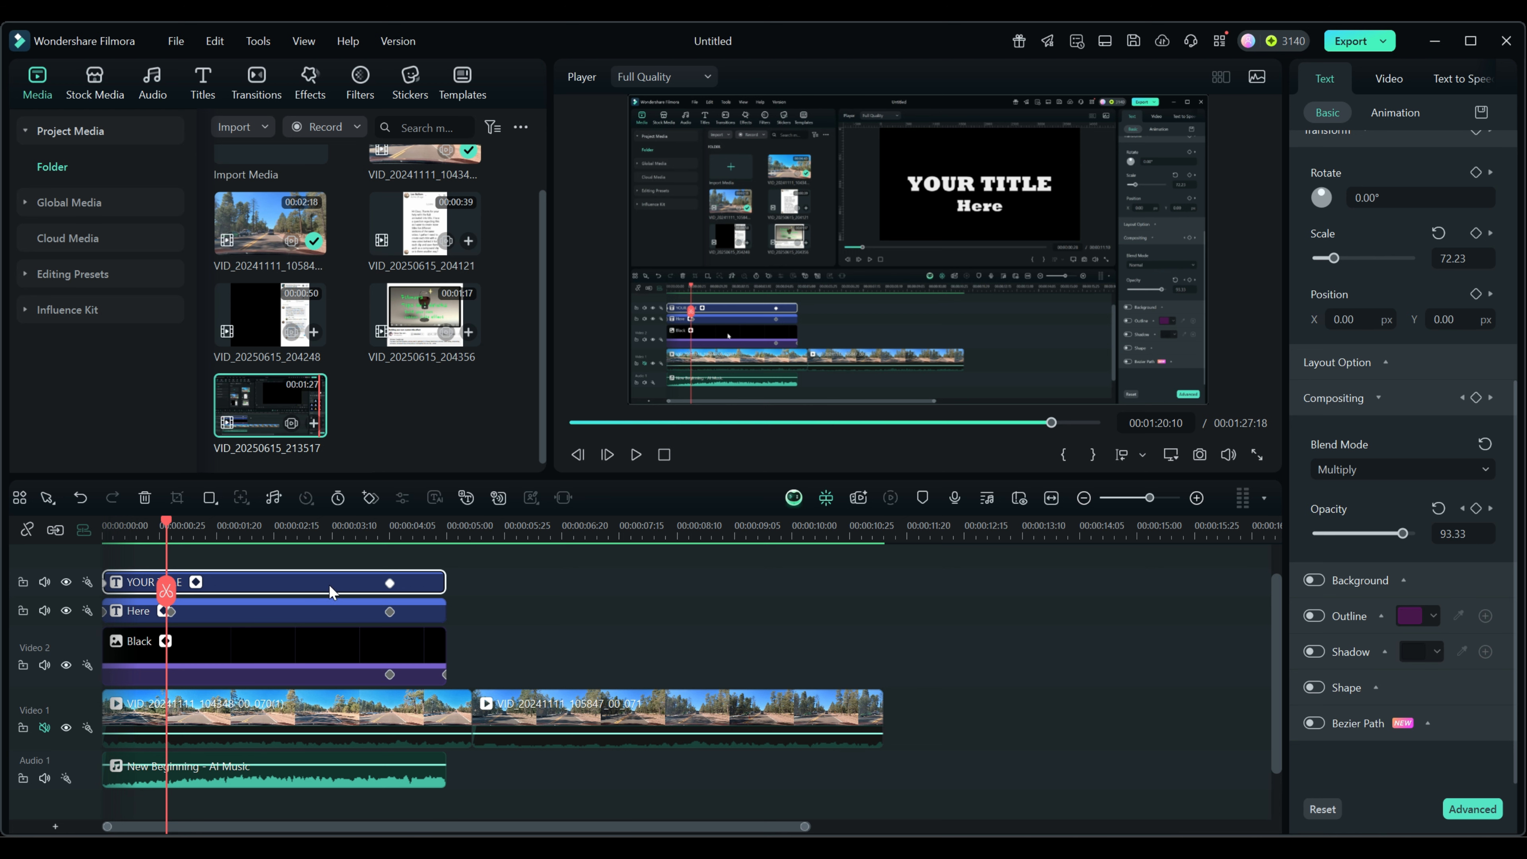
Merge the YOUR TITLE, Here, Black and music clips into compound clip 'My custom title'.
ctrl+click(311, 608)
ctrl+click(314, 647)
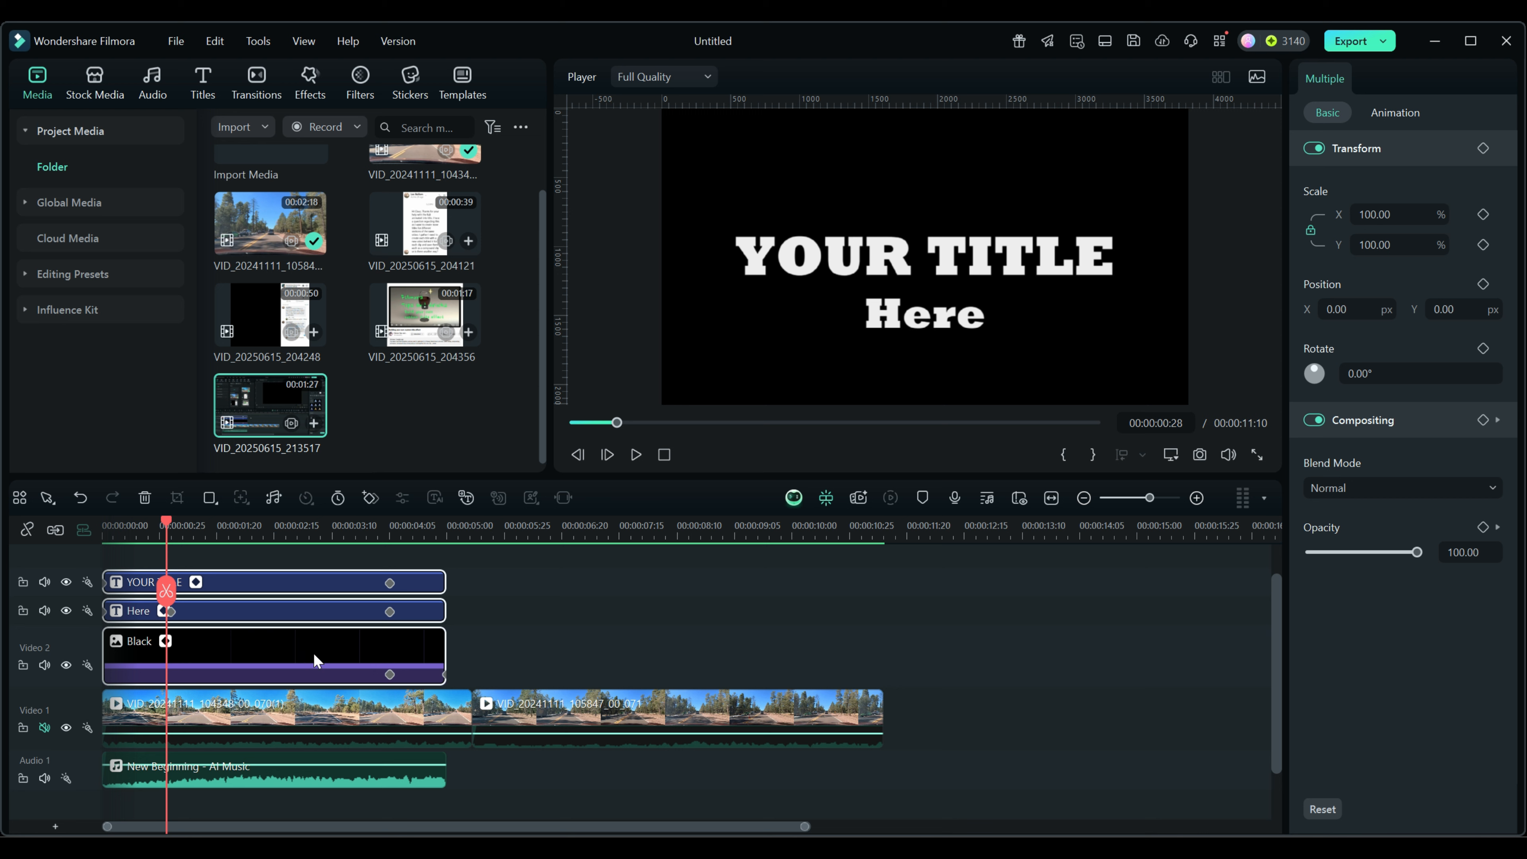
ctrl+click(292, 782)
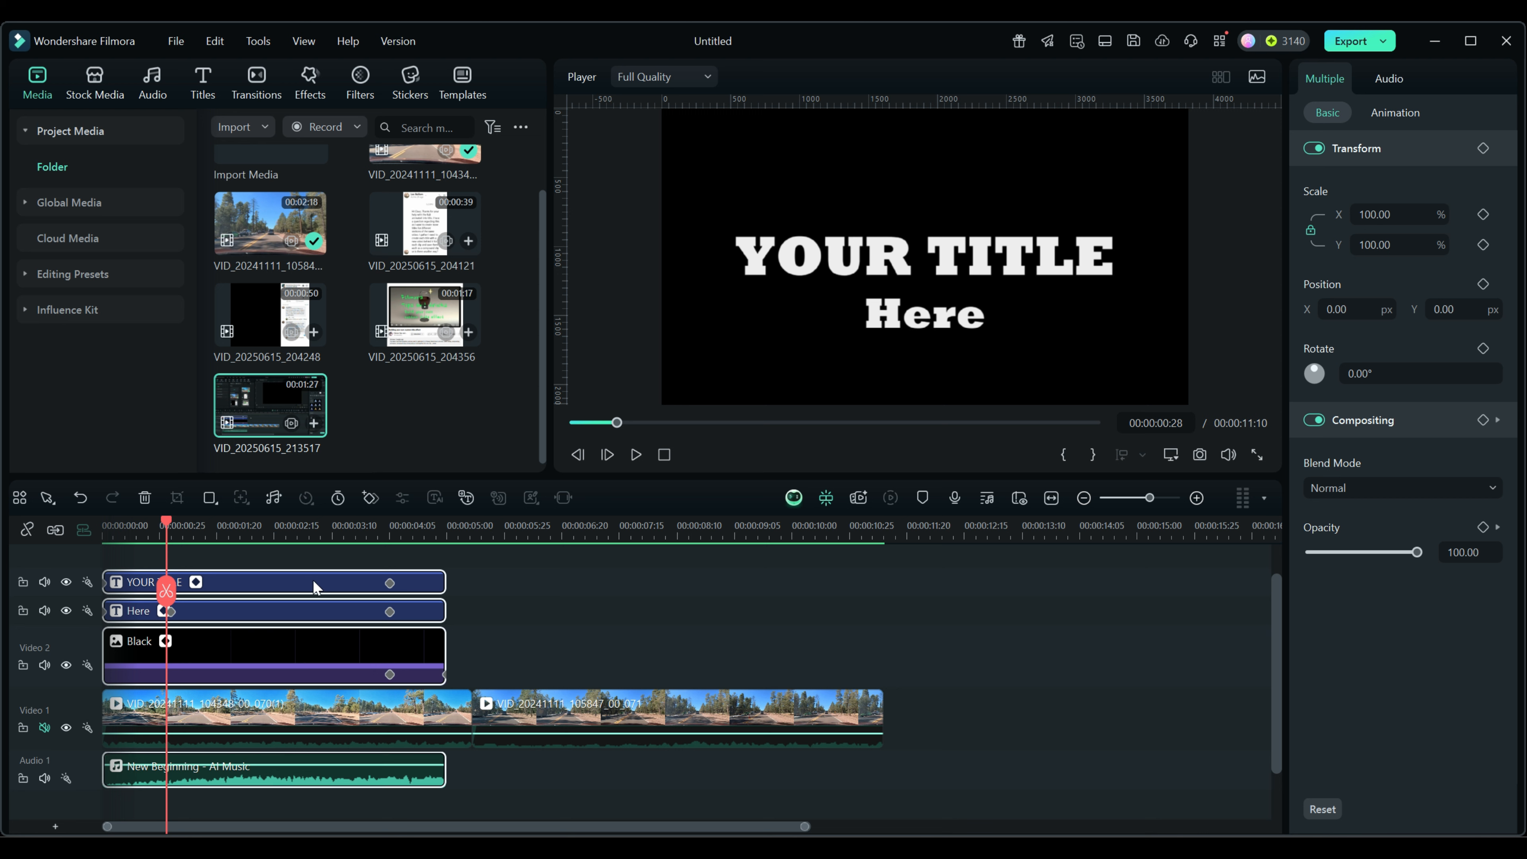
right_click(287, 653)
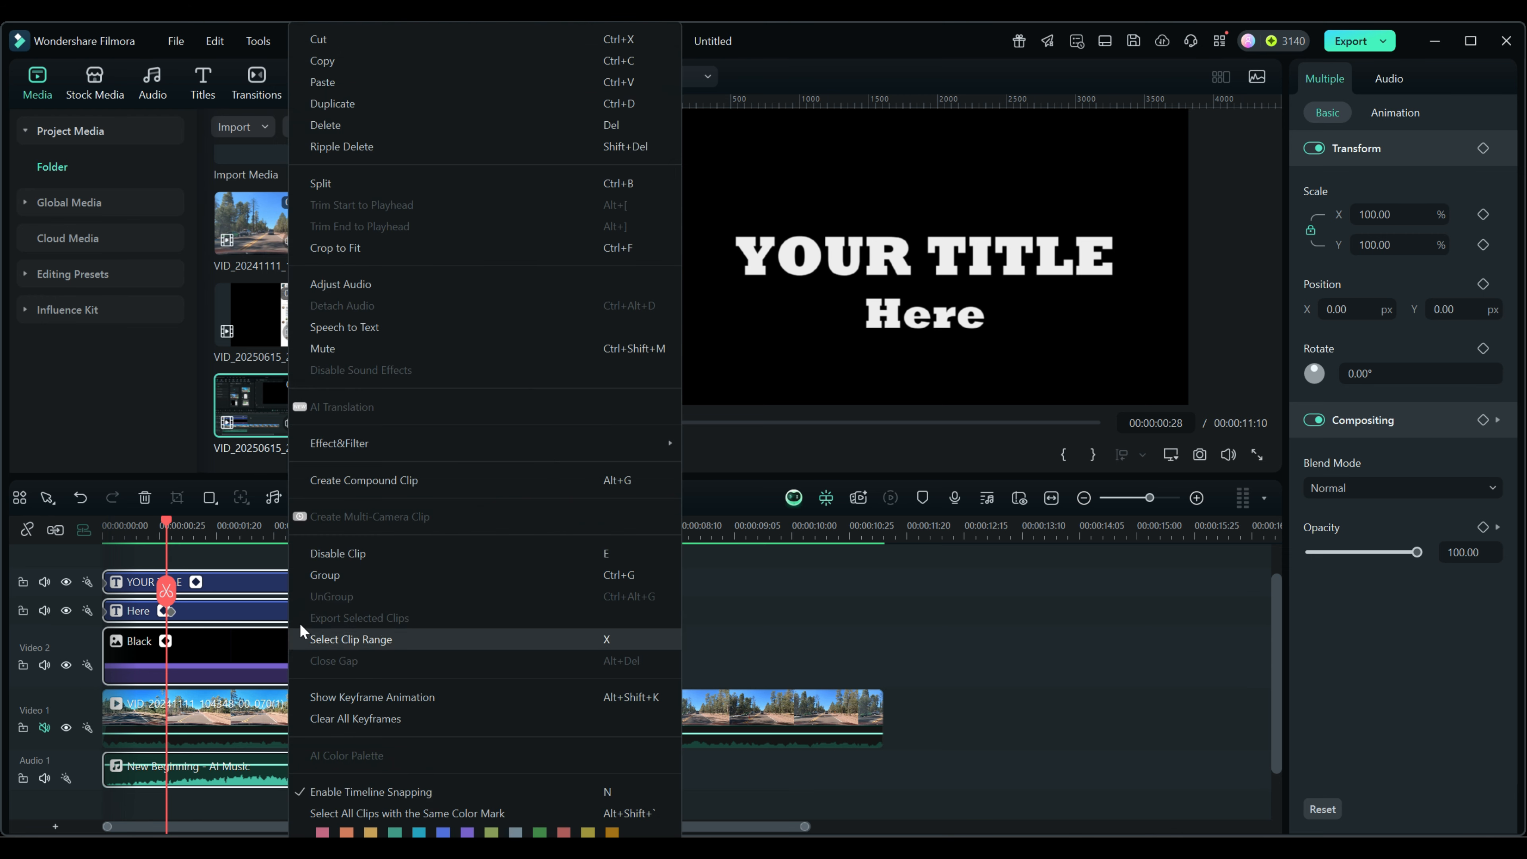
click(334, 484)
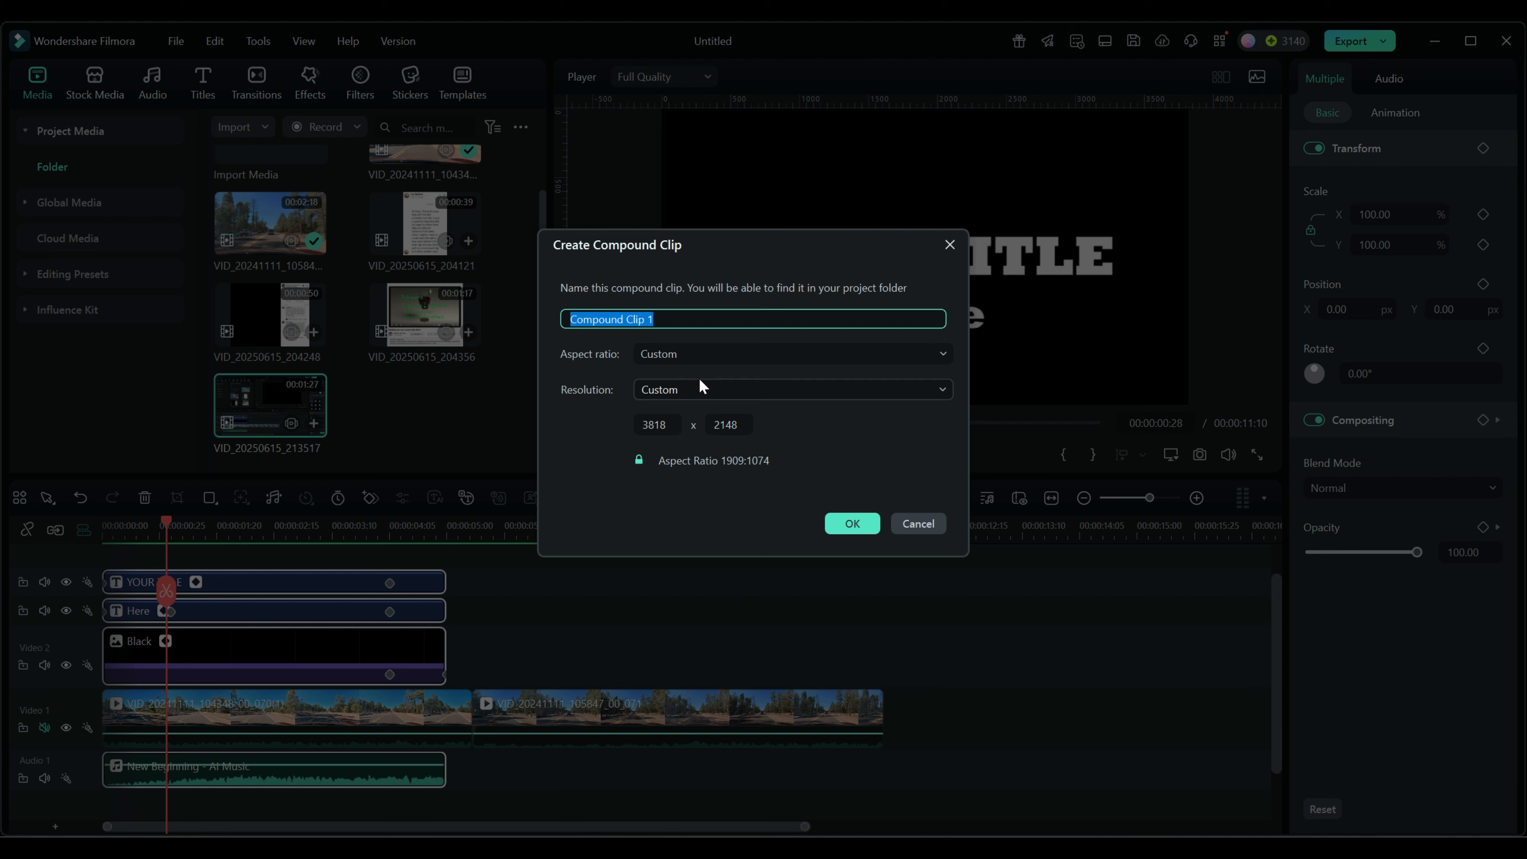
text(My custom )
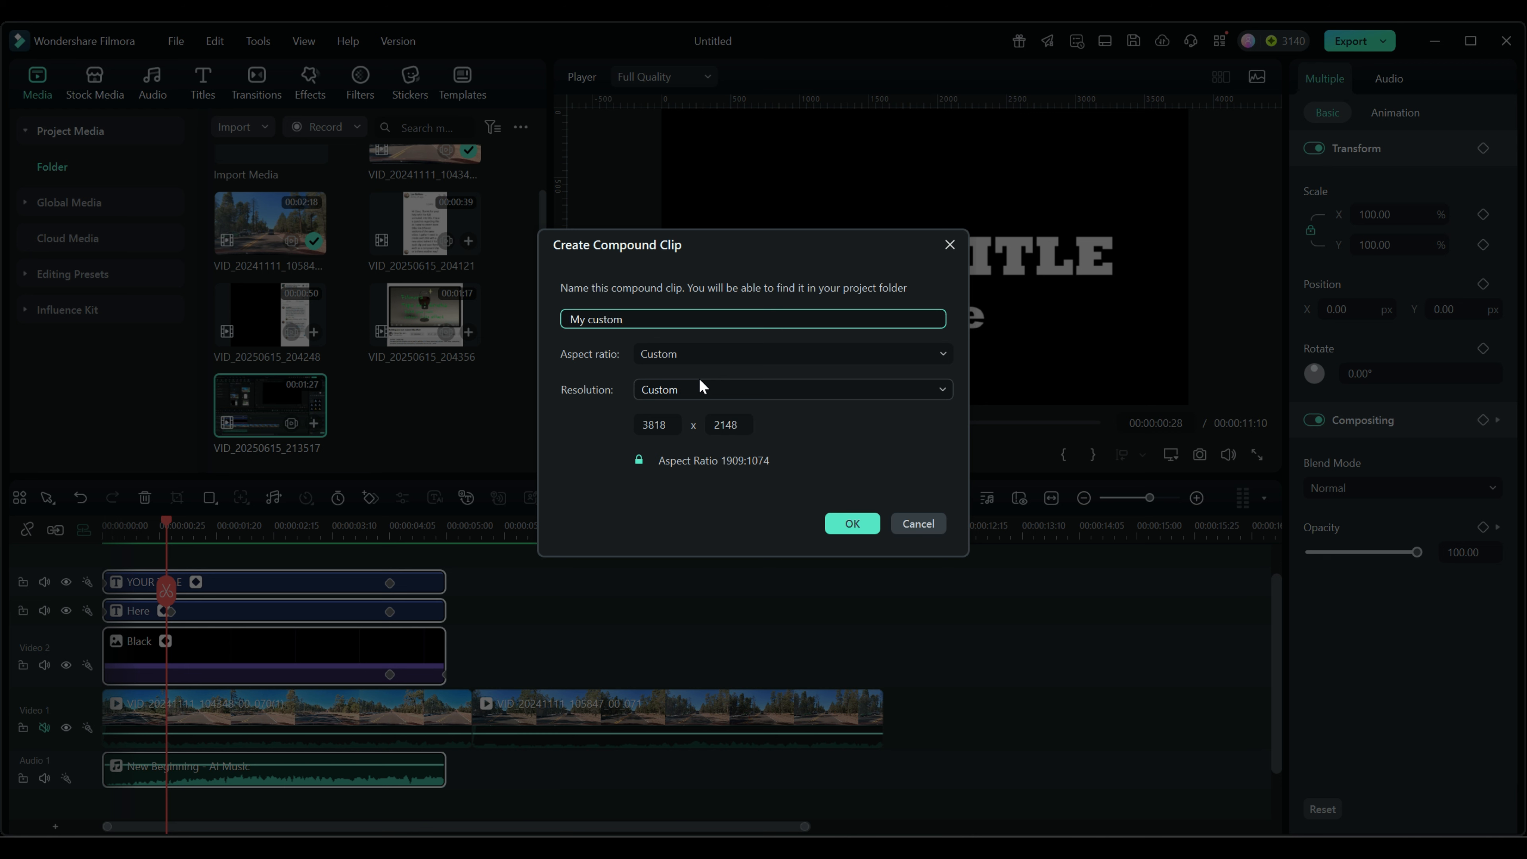
text(title)
click(845, 526)
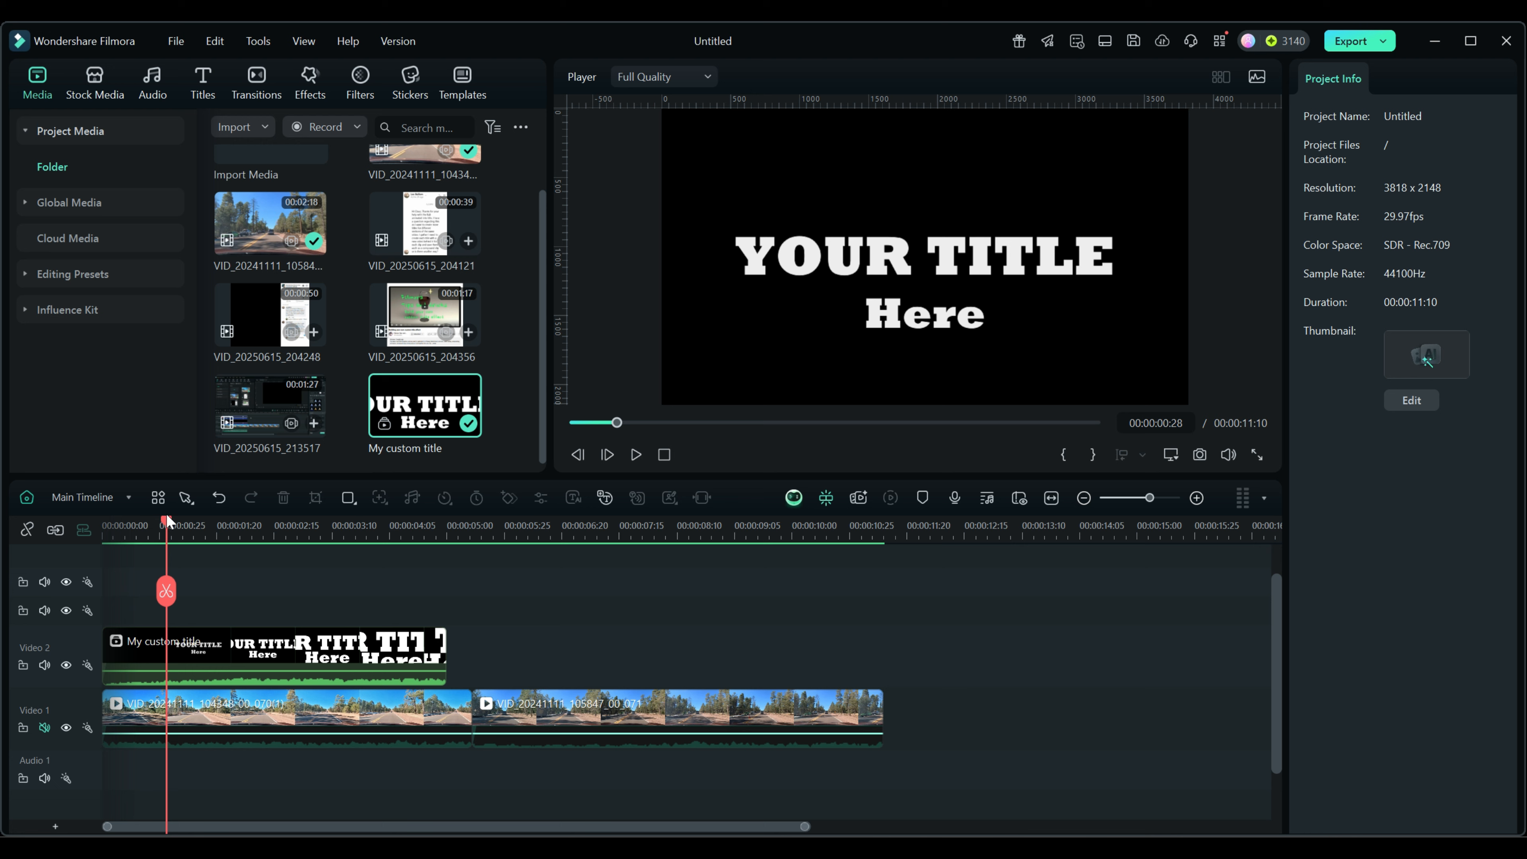
Give the My custom title compound clip the Multiply blend mode.
mouse_move(164, 517)
mouse_down()
mouse_move(108, 519)
mouse_move(351, 540)
mouse_move(109, 541)
mouse_move(266, 539)
mouse_move(178, 523)
mouse_up()
click(260, 650)
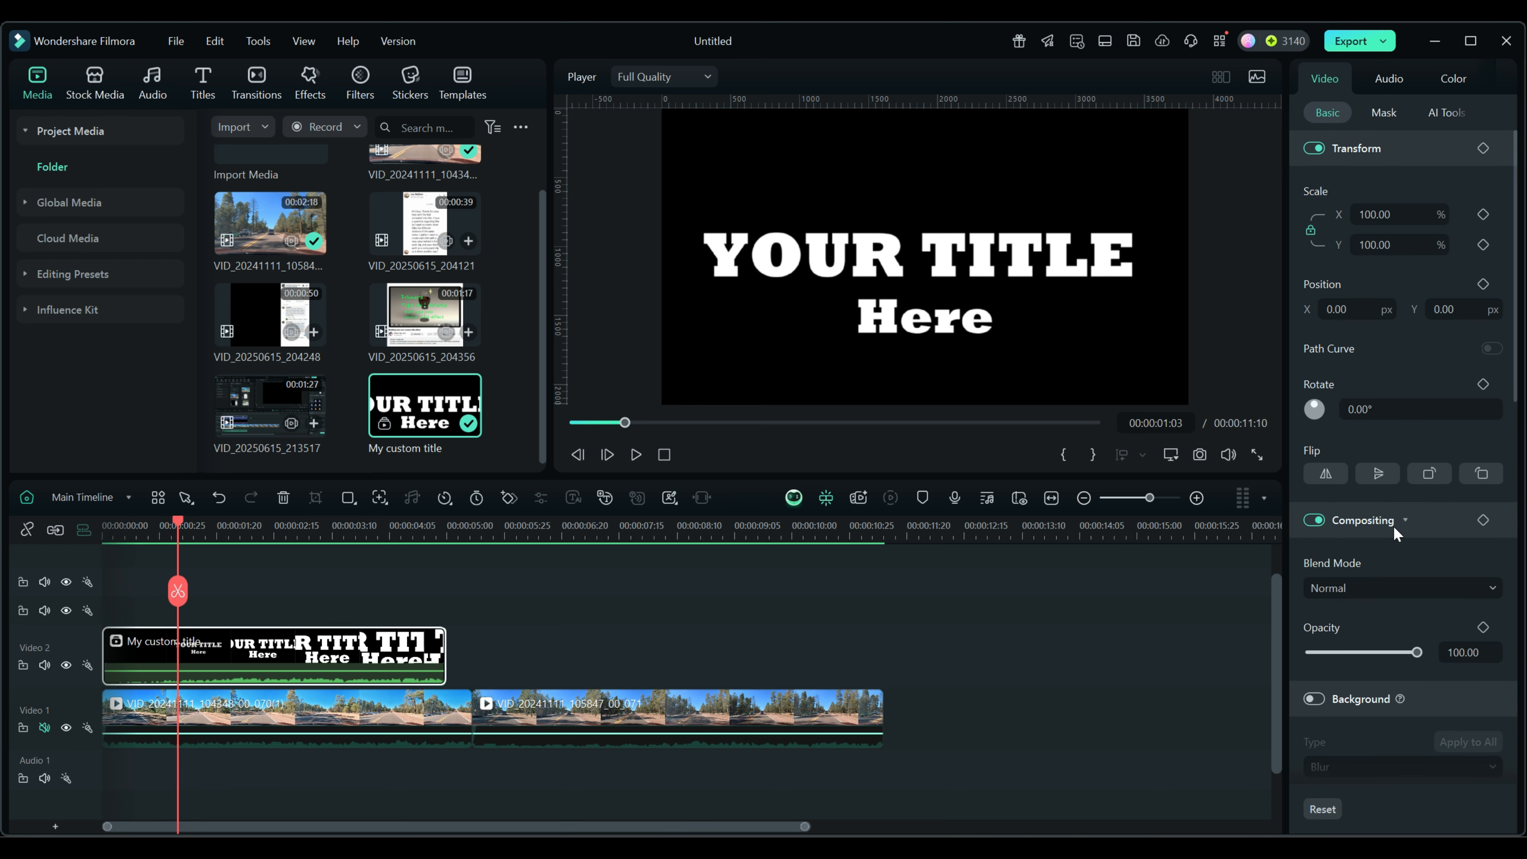
click(1368, 588)
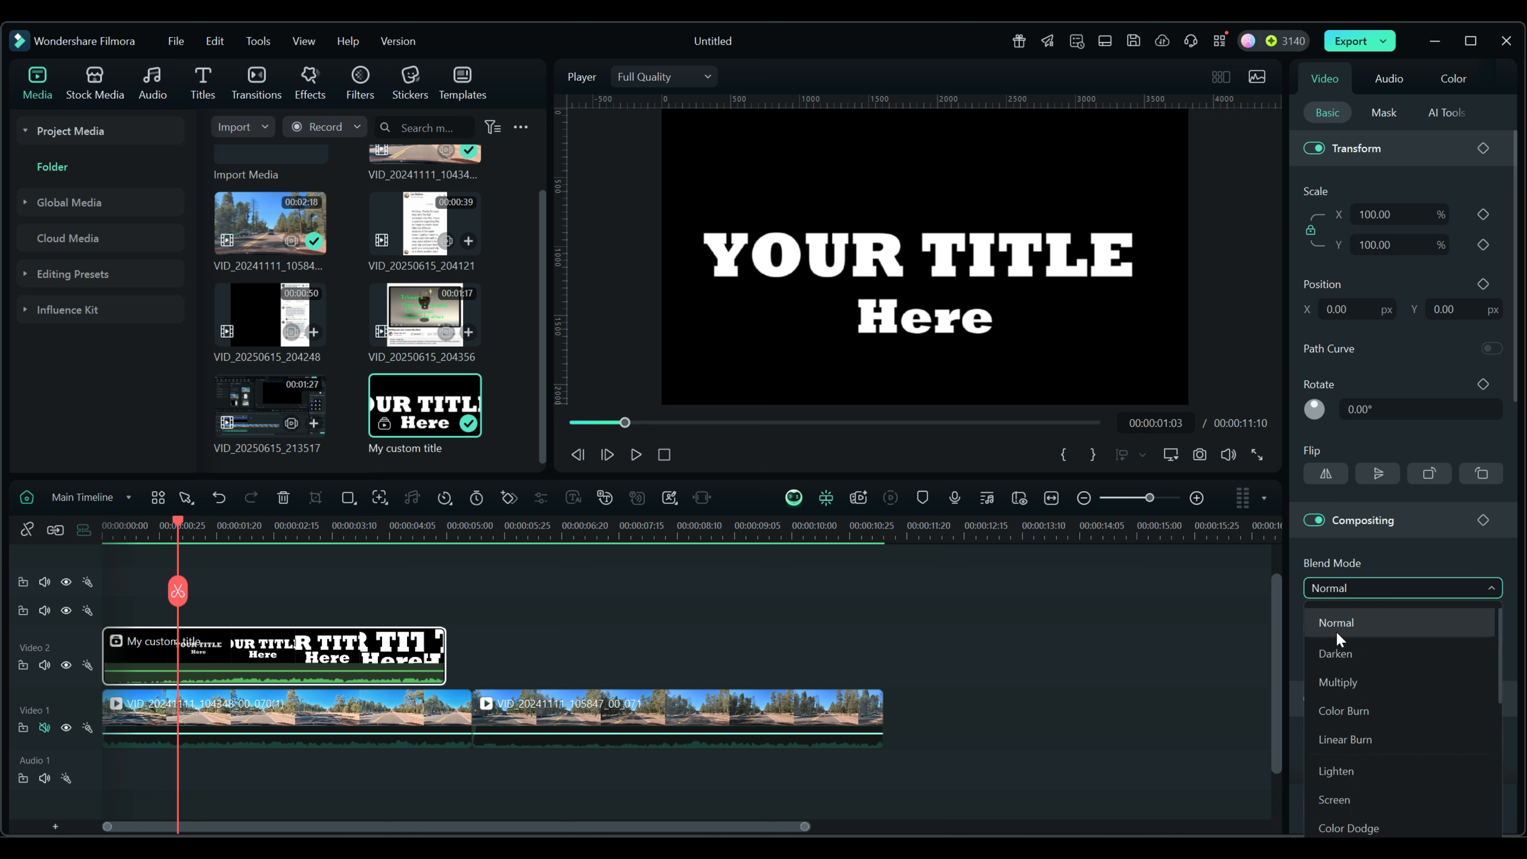
click(1334, 681)
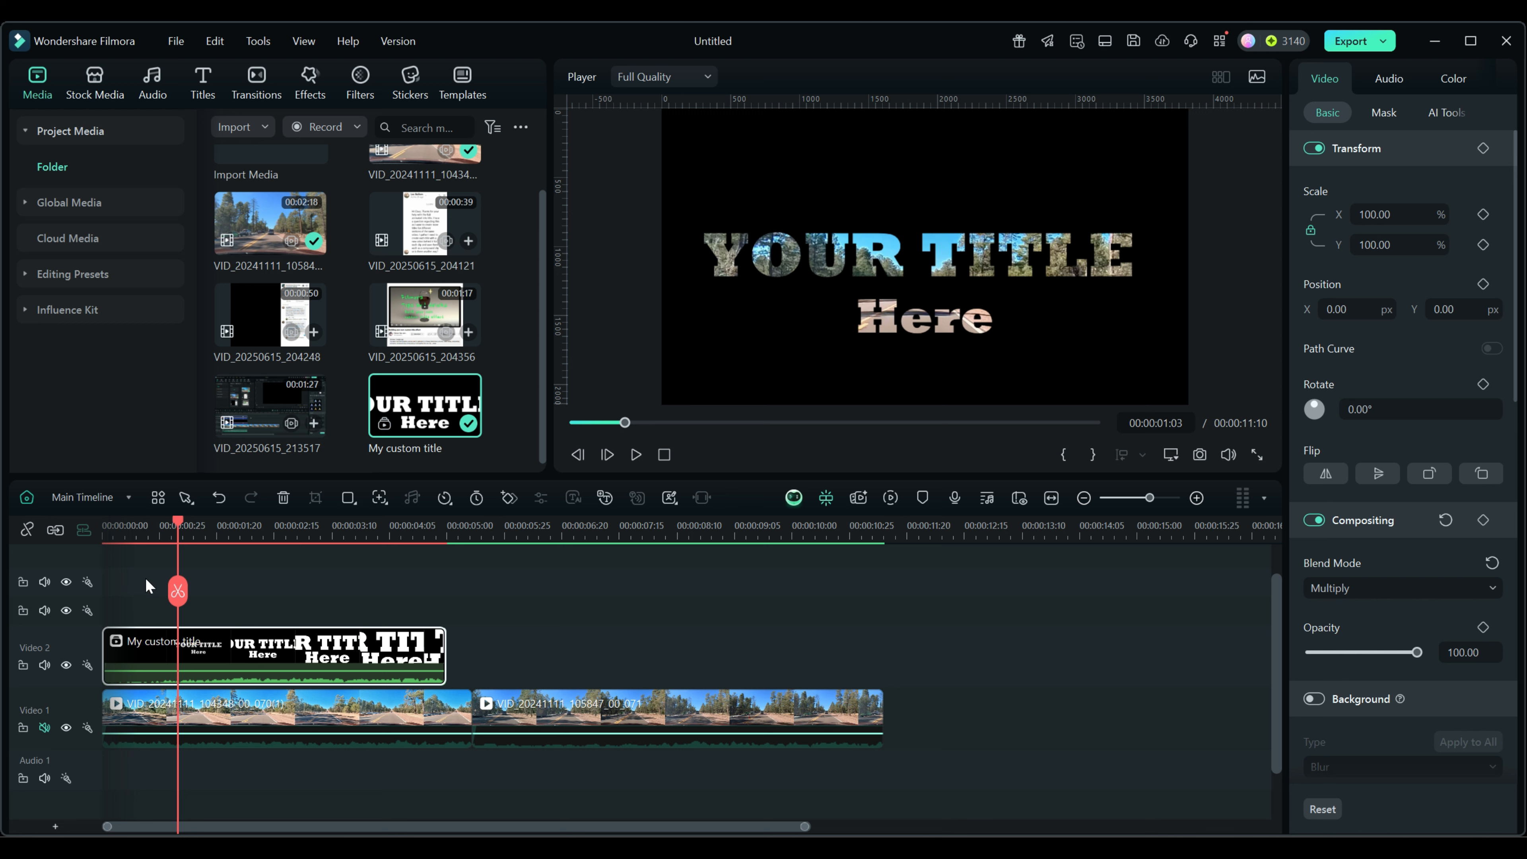
drag(179, 520, 422, 556)
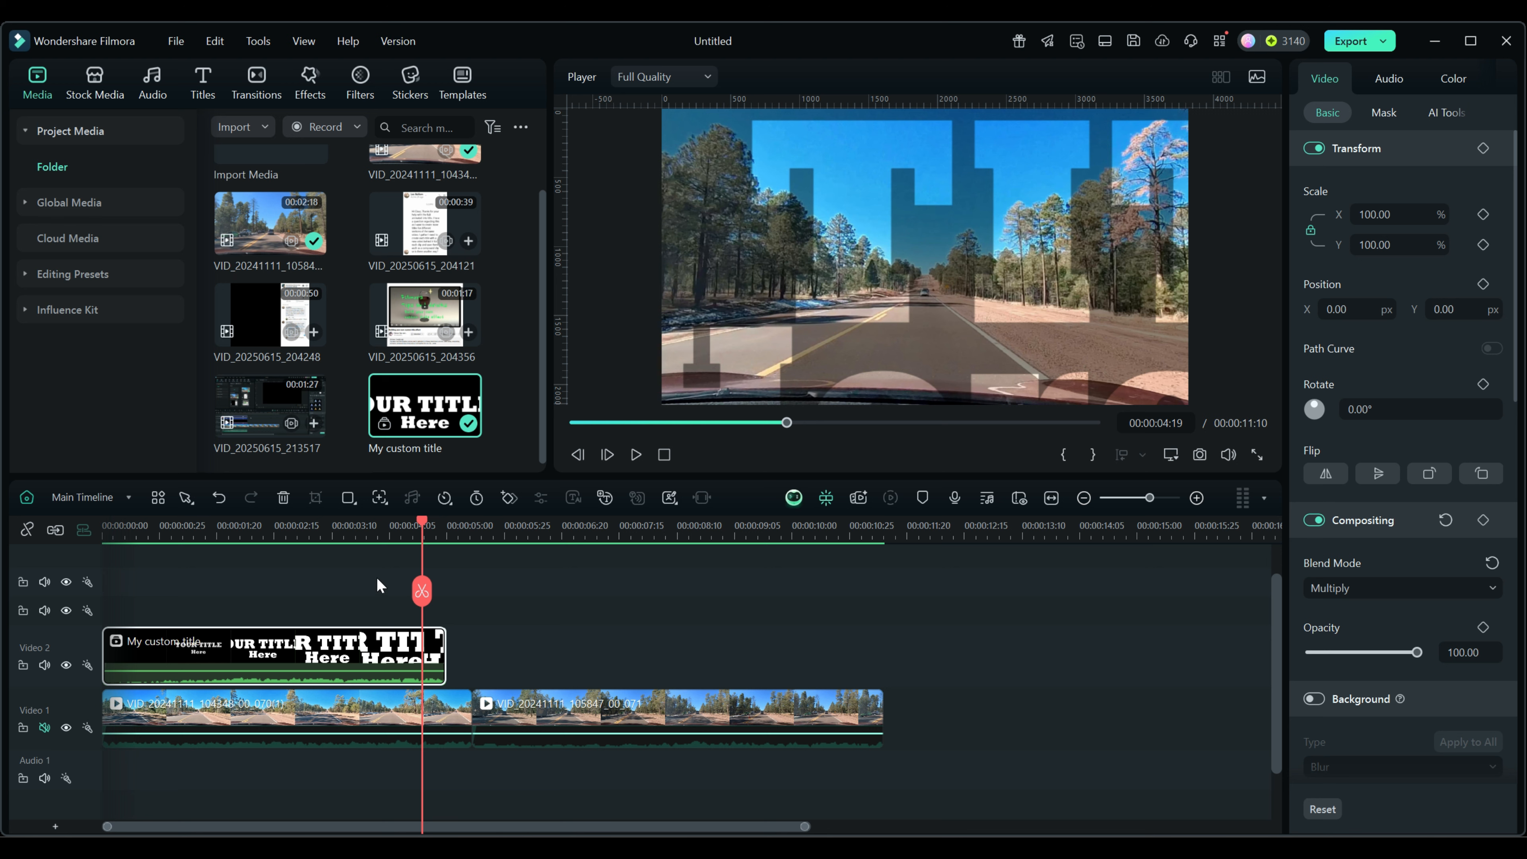
drag(423, 522, 390, 517)
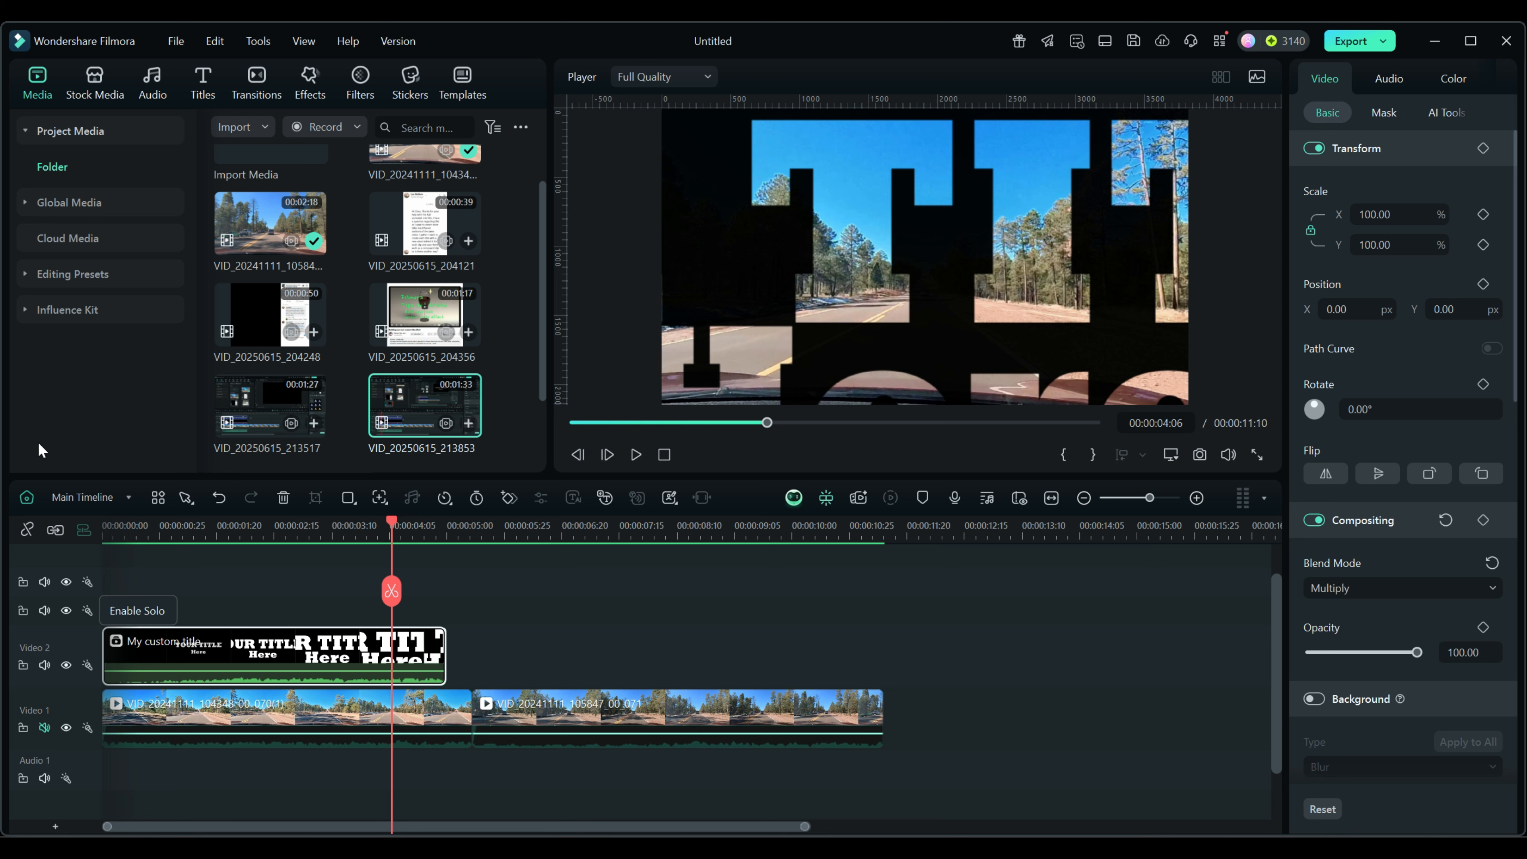
Save the Multiply-blended title clip as a custom compound clip preset named My custom title.
click(24, 275)
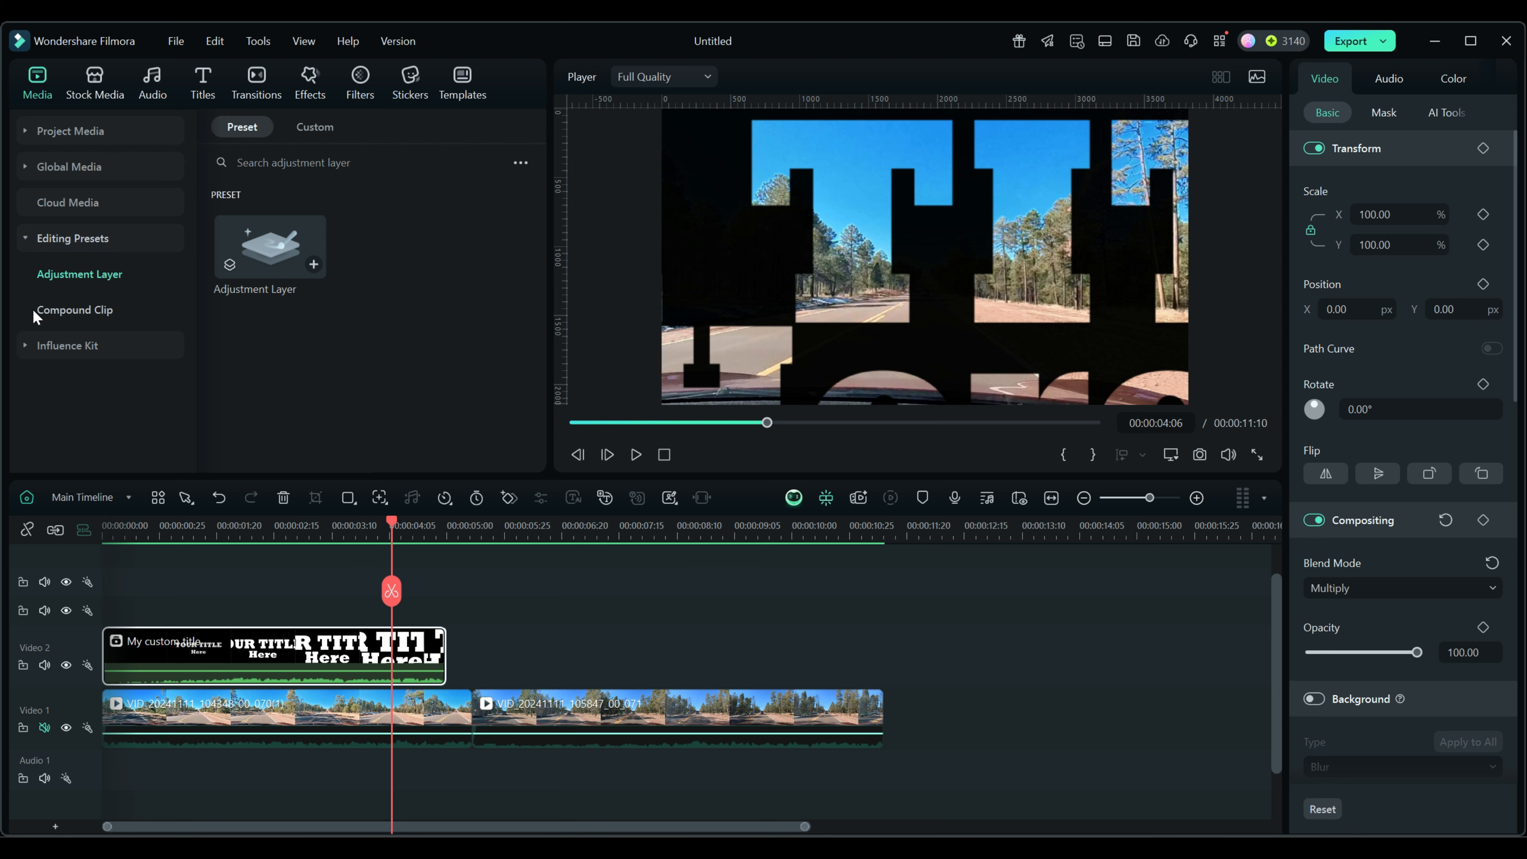
click(57, 310)
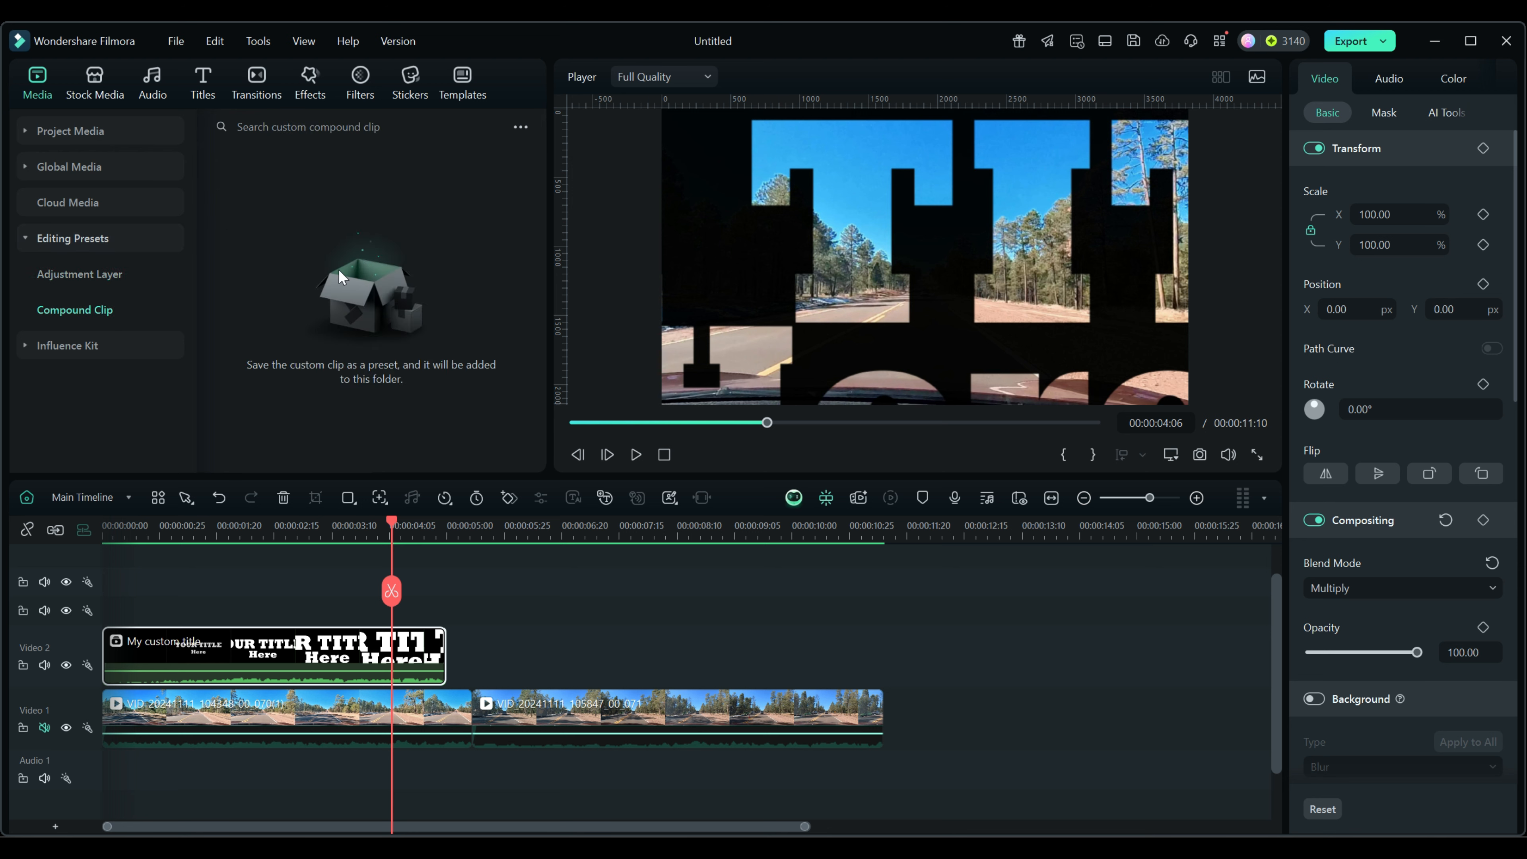
click(29, 238)
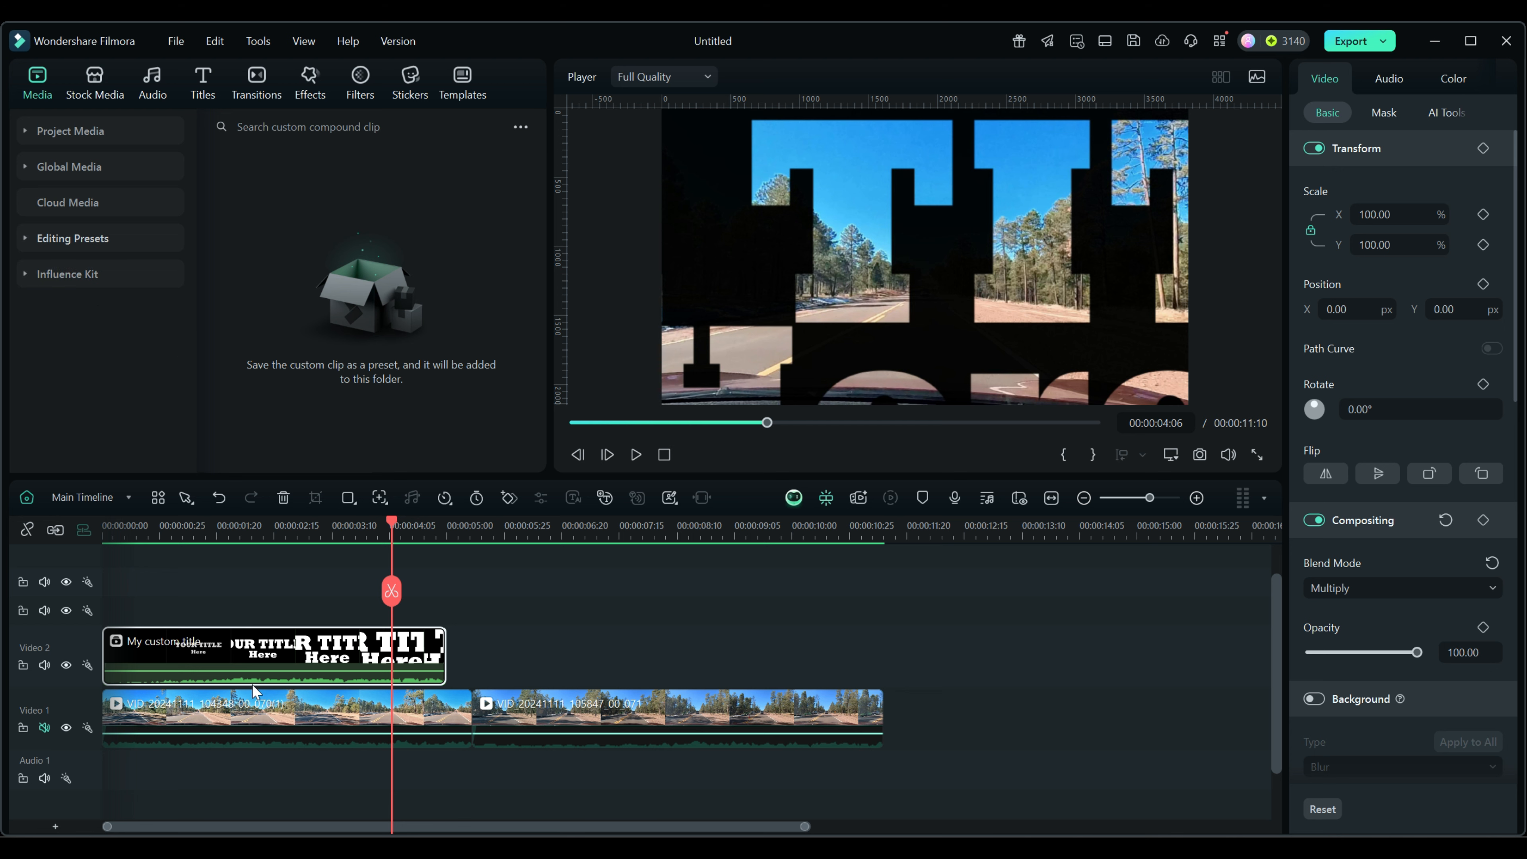
right_click(290, 649)
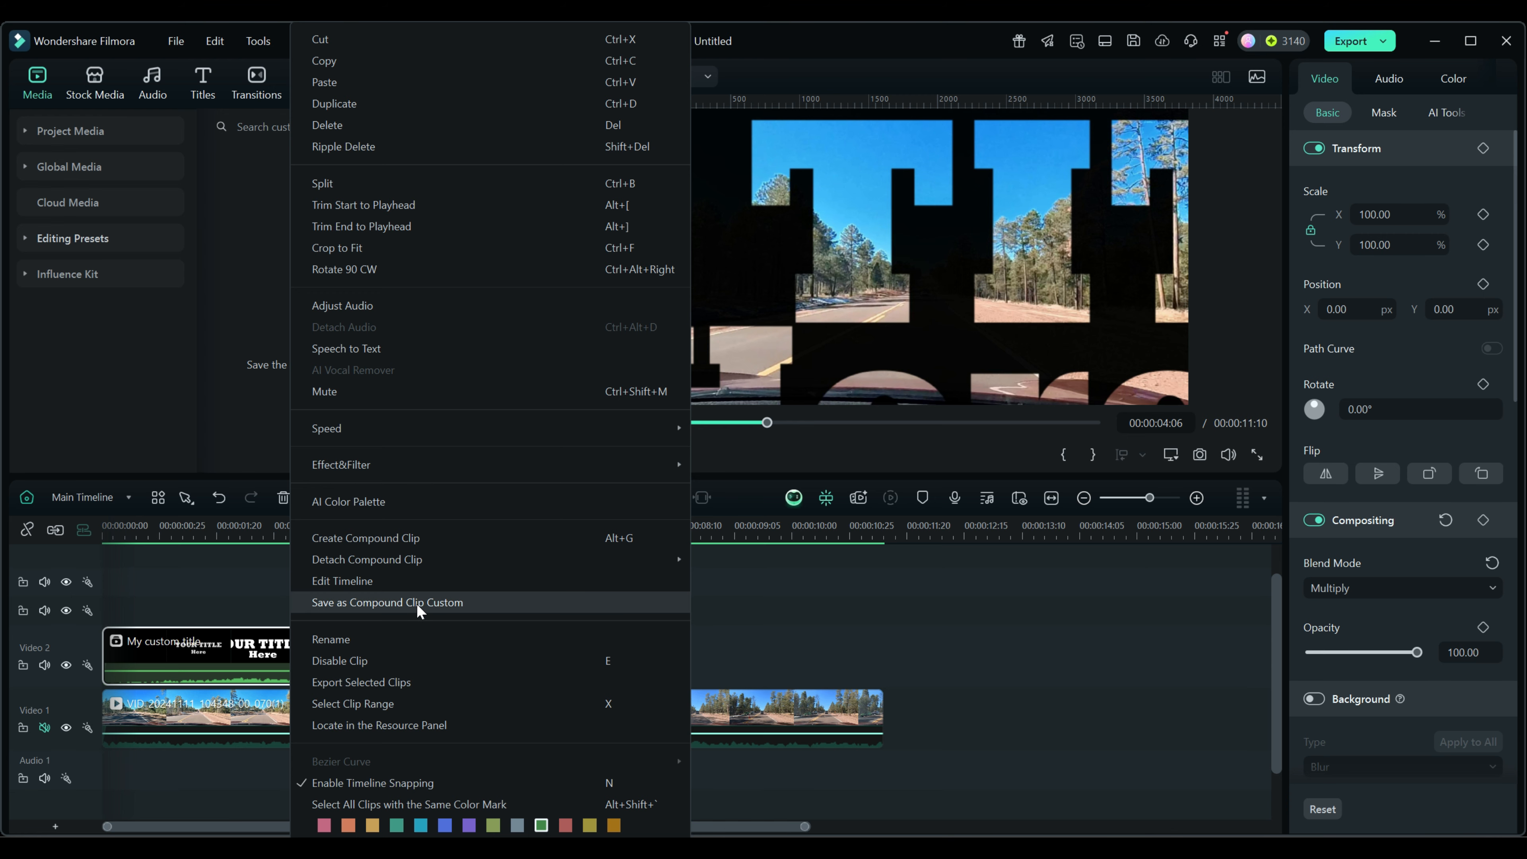
click(456, 601)
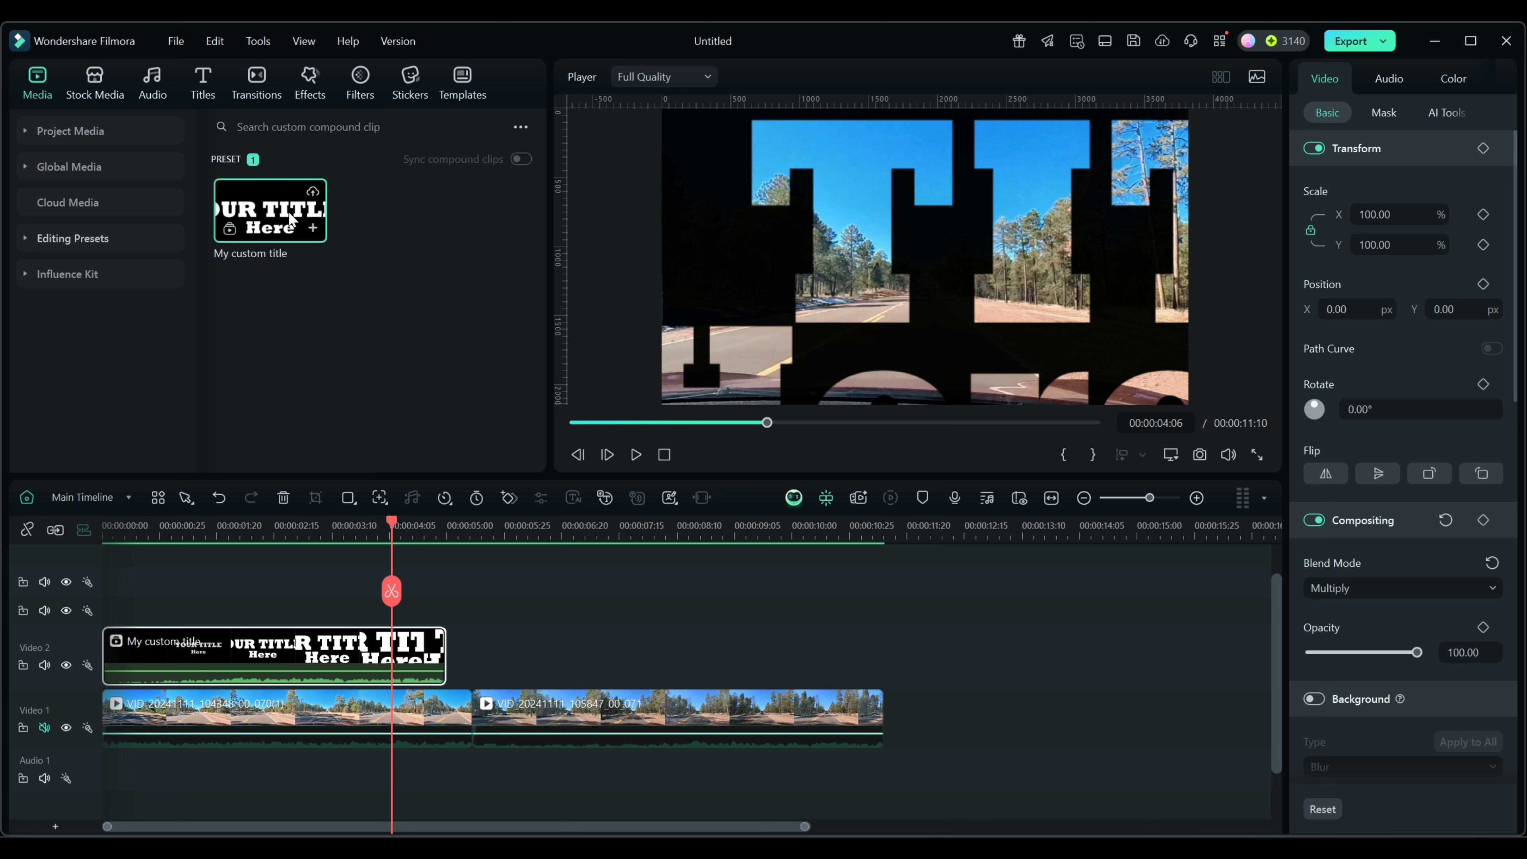
click(531, 709)
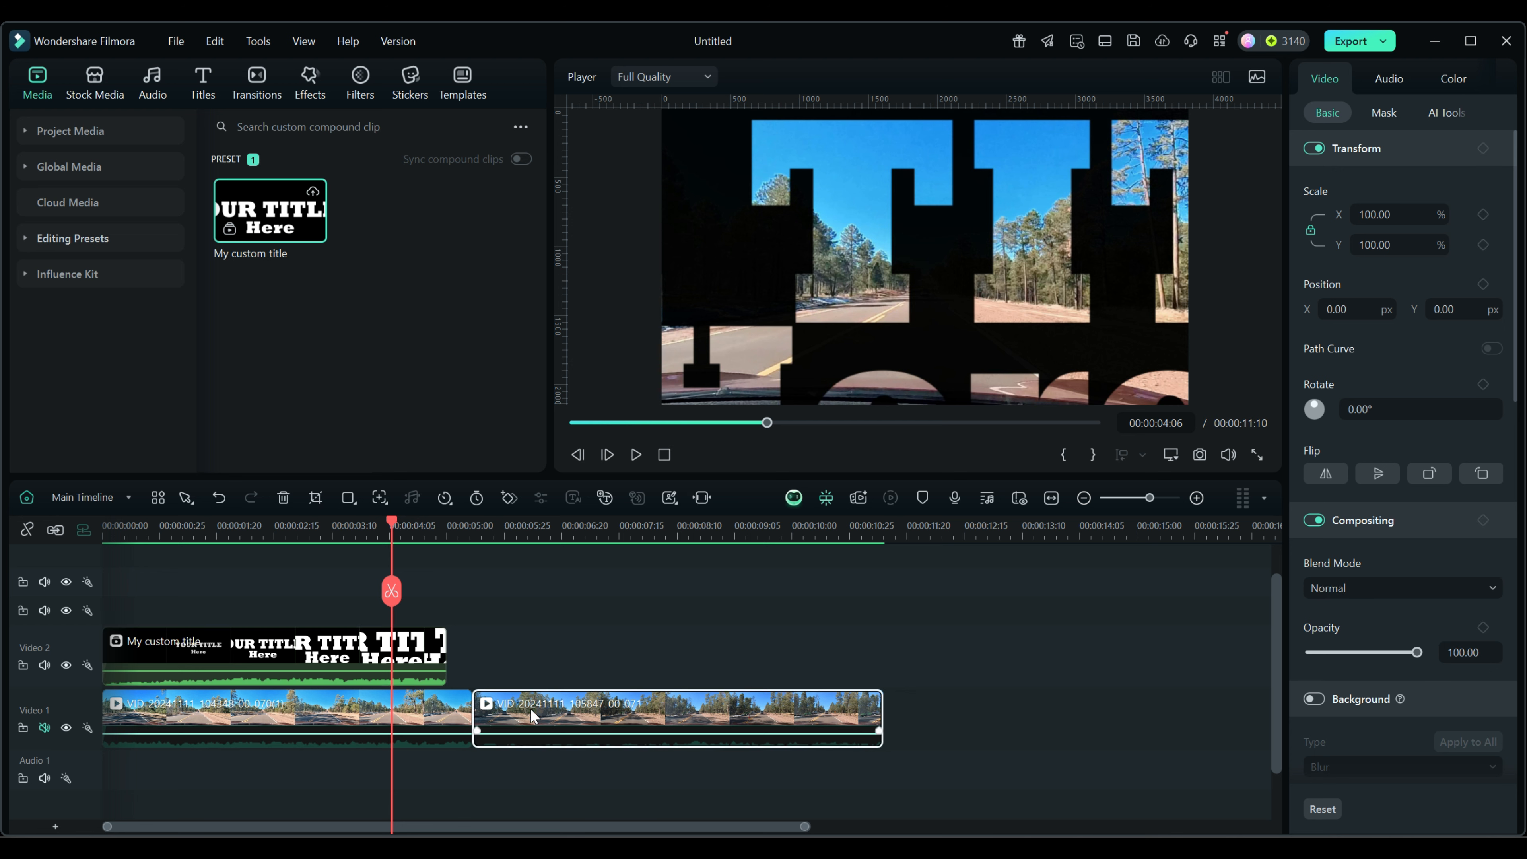
Insert the My custom title preset at the second road clip's start, then delete it again.
key(Down)
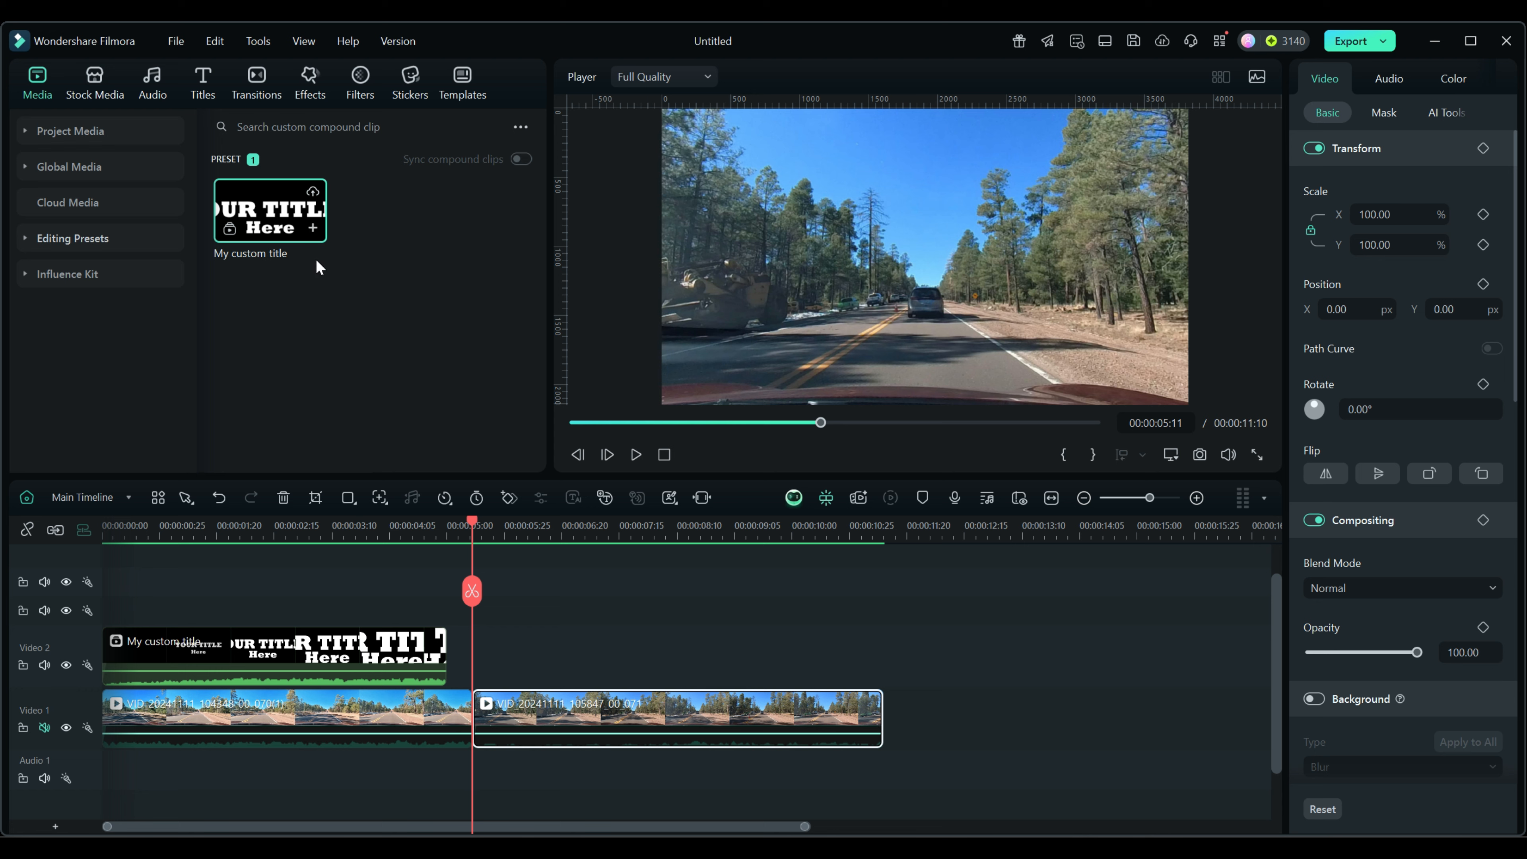
click(312, 231)
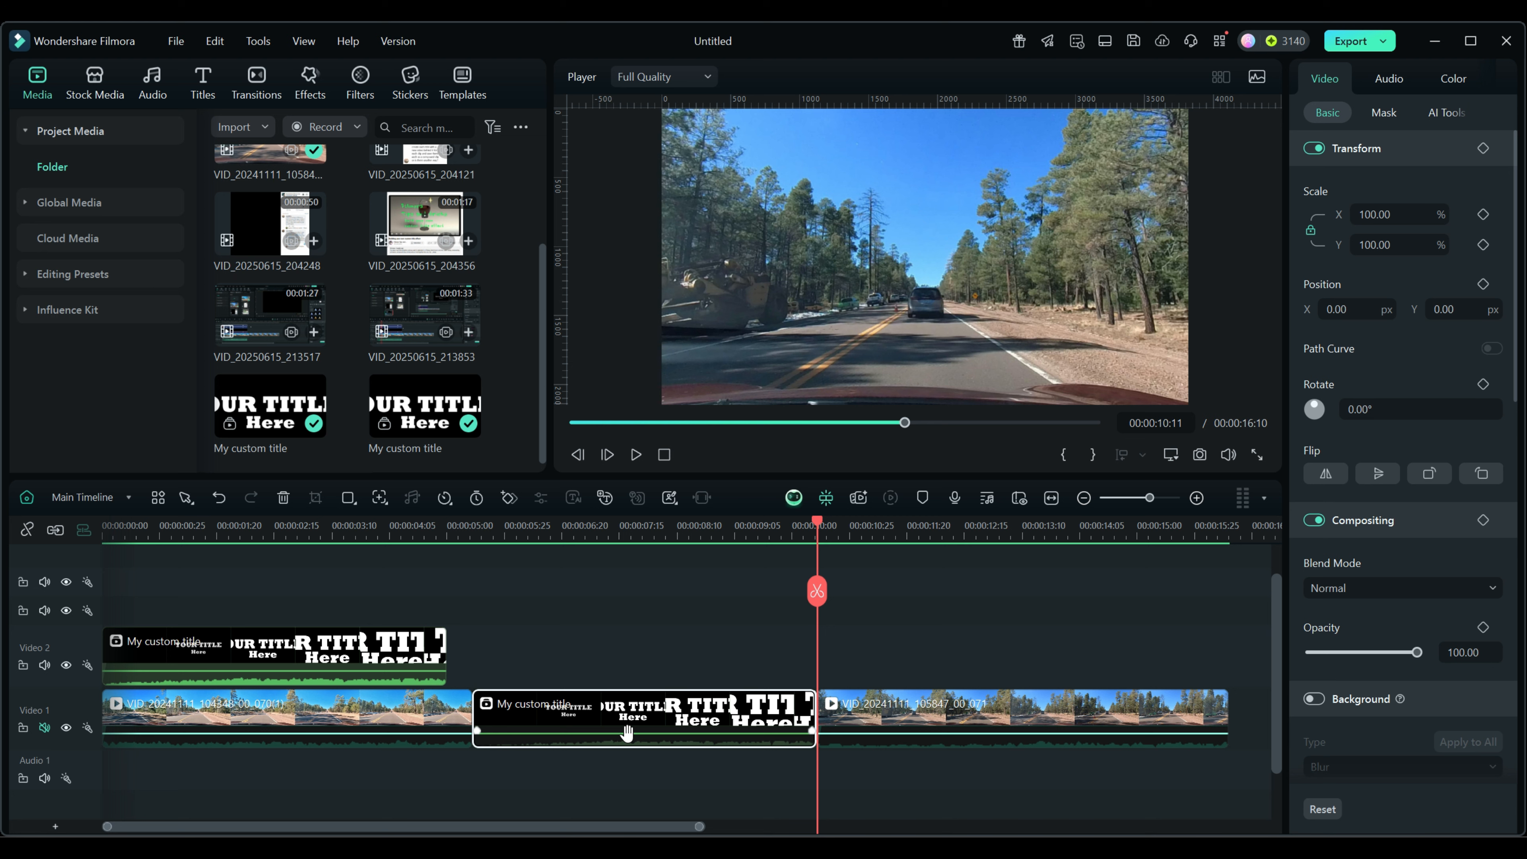
key(Delete)
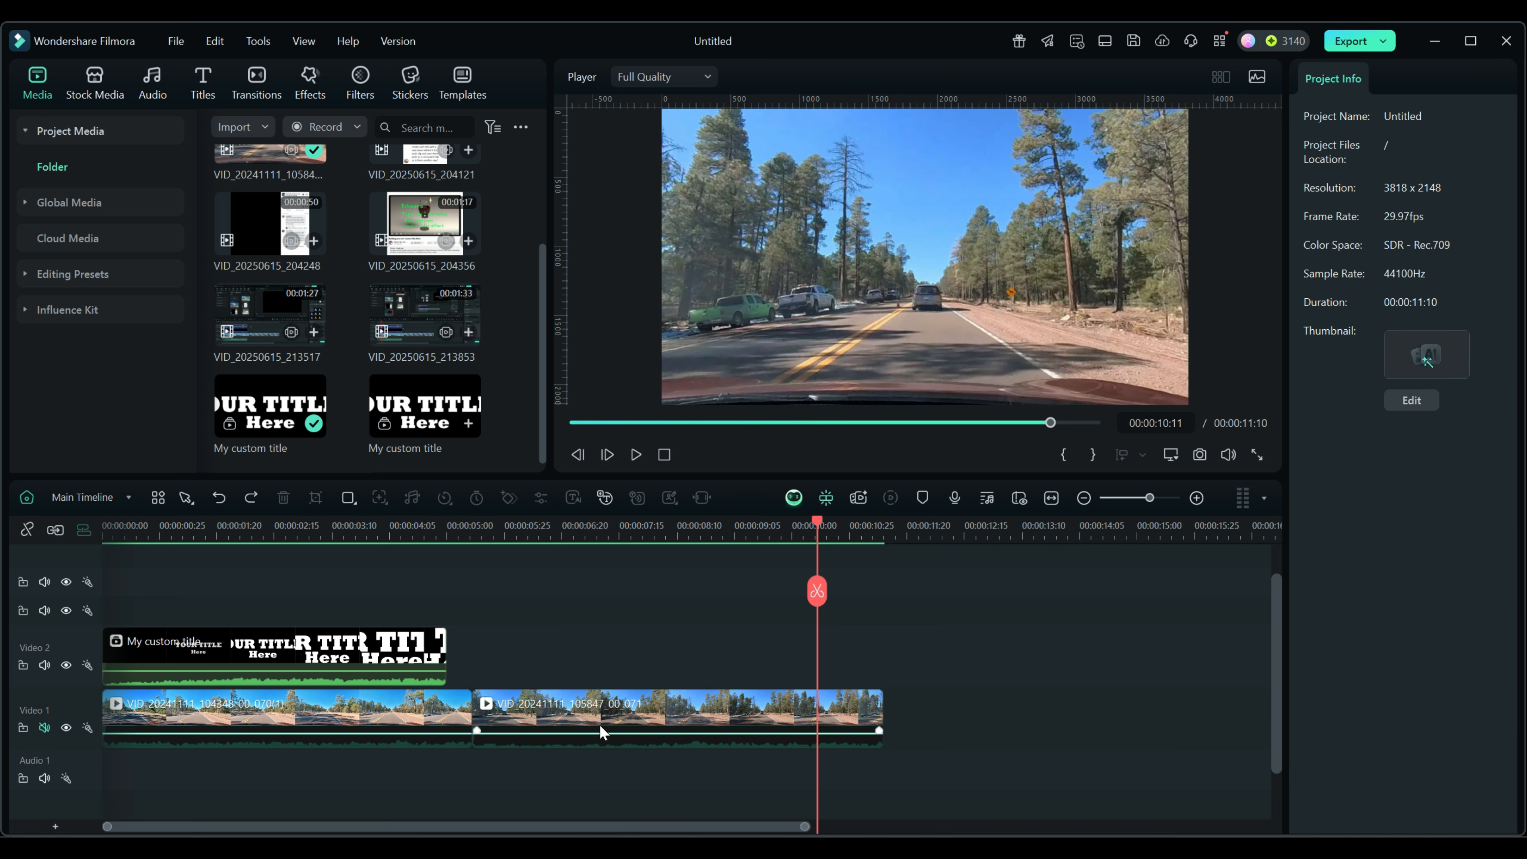
click(543, 699)
key(Up)
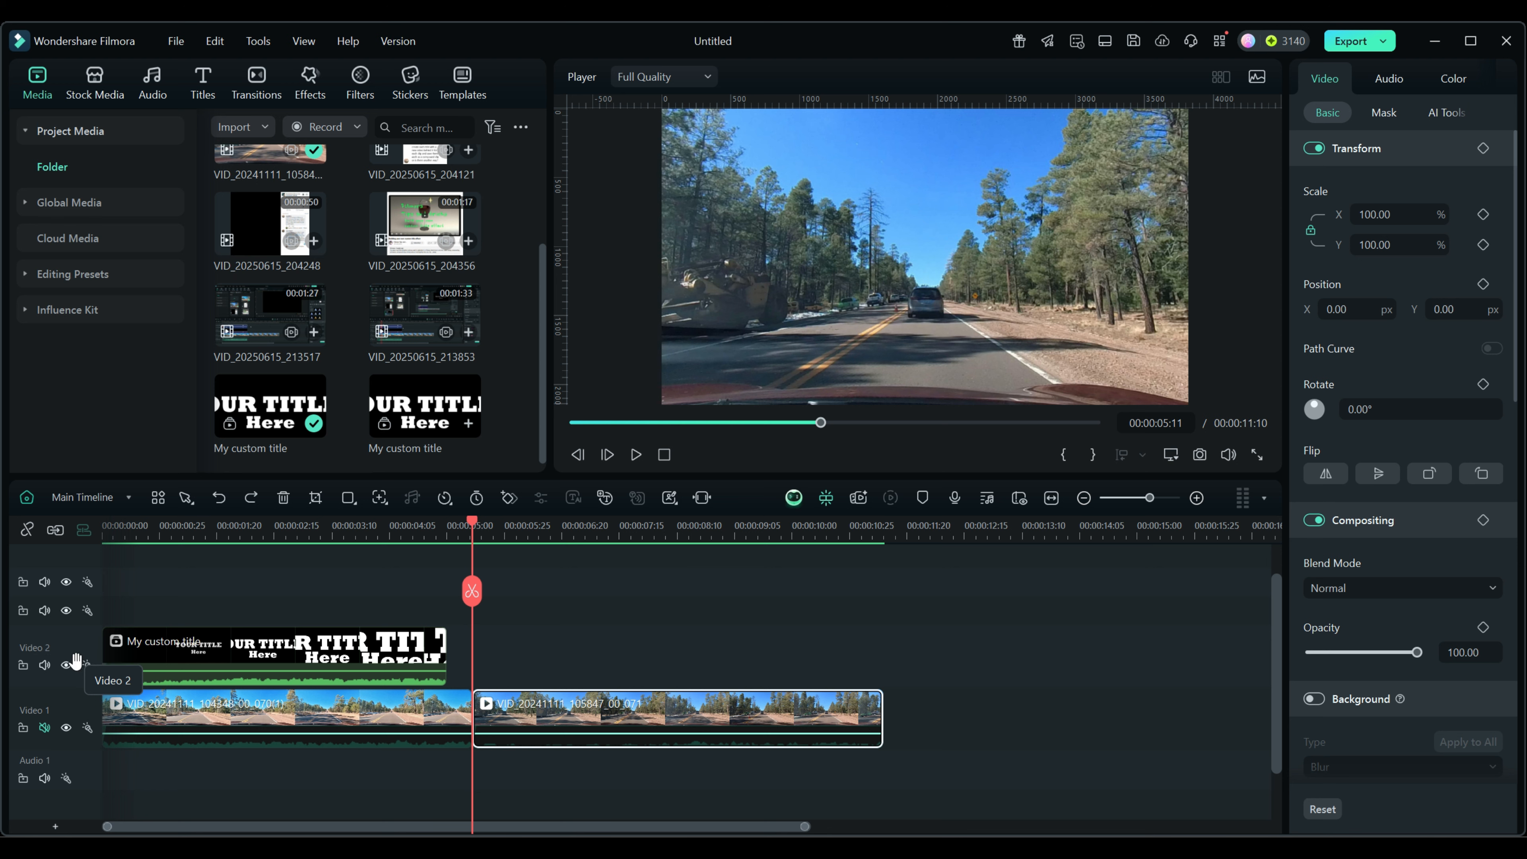
Delete the empty tracks above Video 2 so the title track sits on top.
click(76, 675)
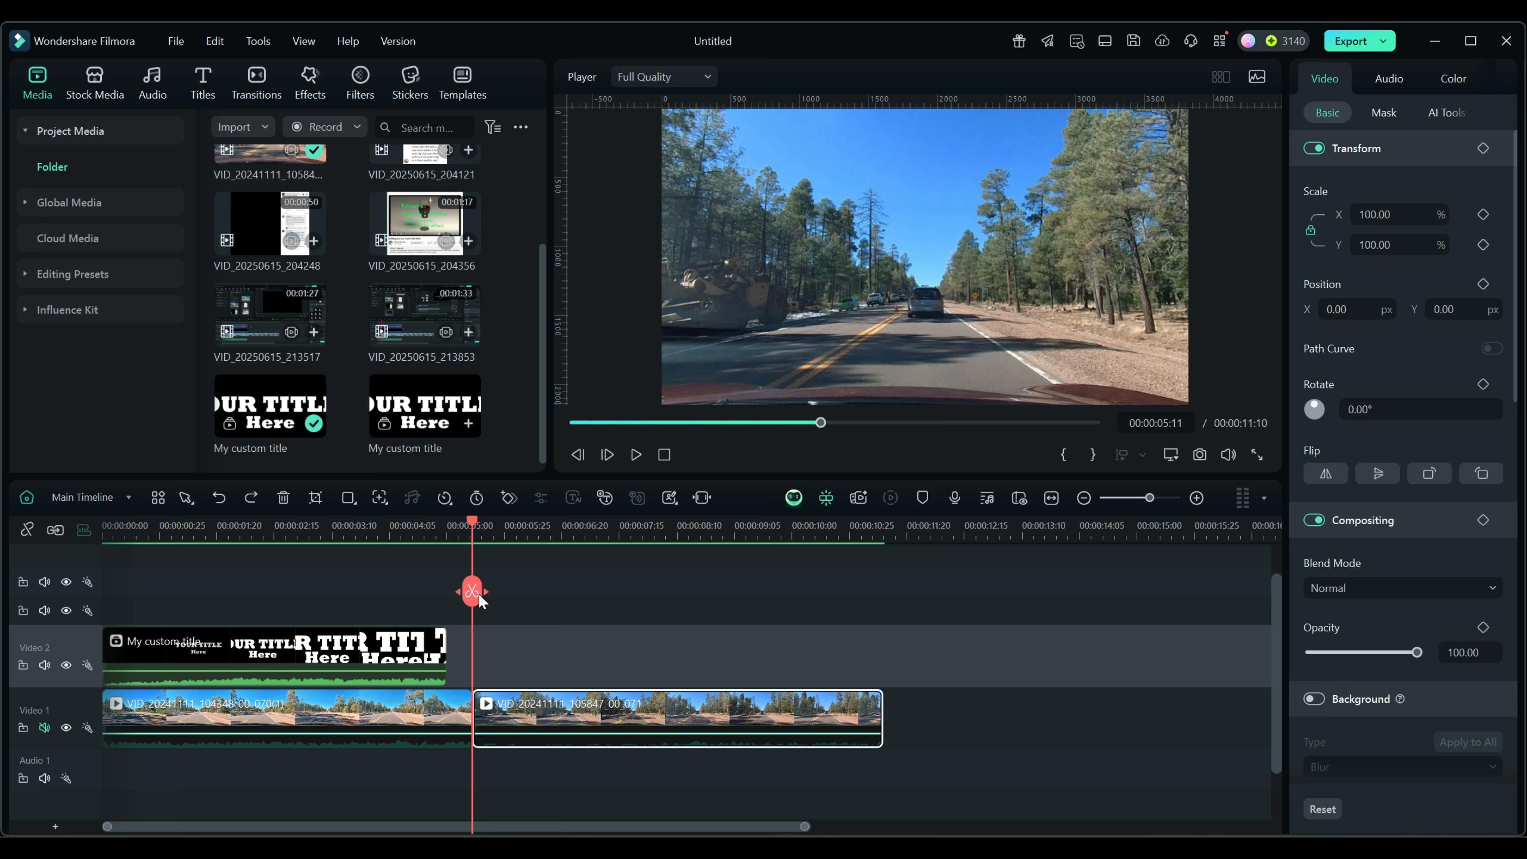
click(56, 530)
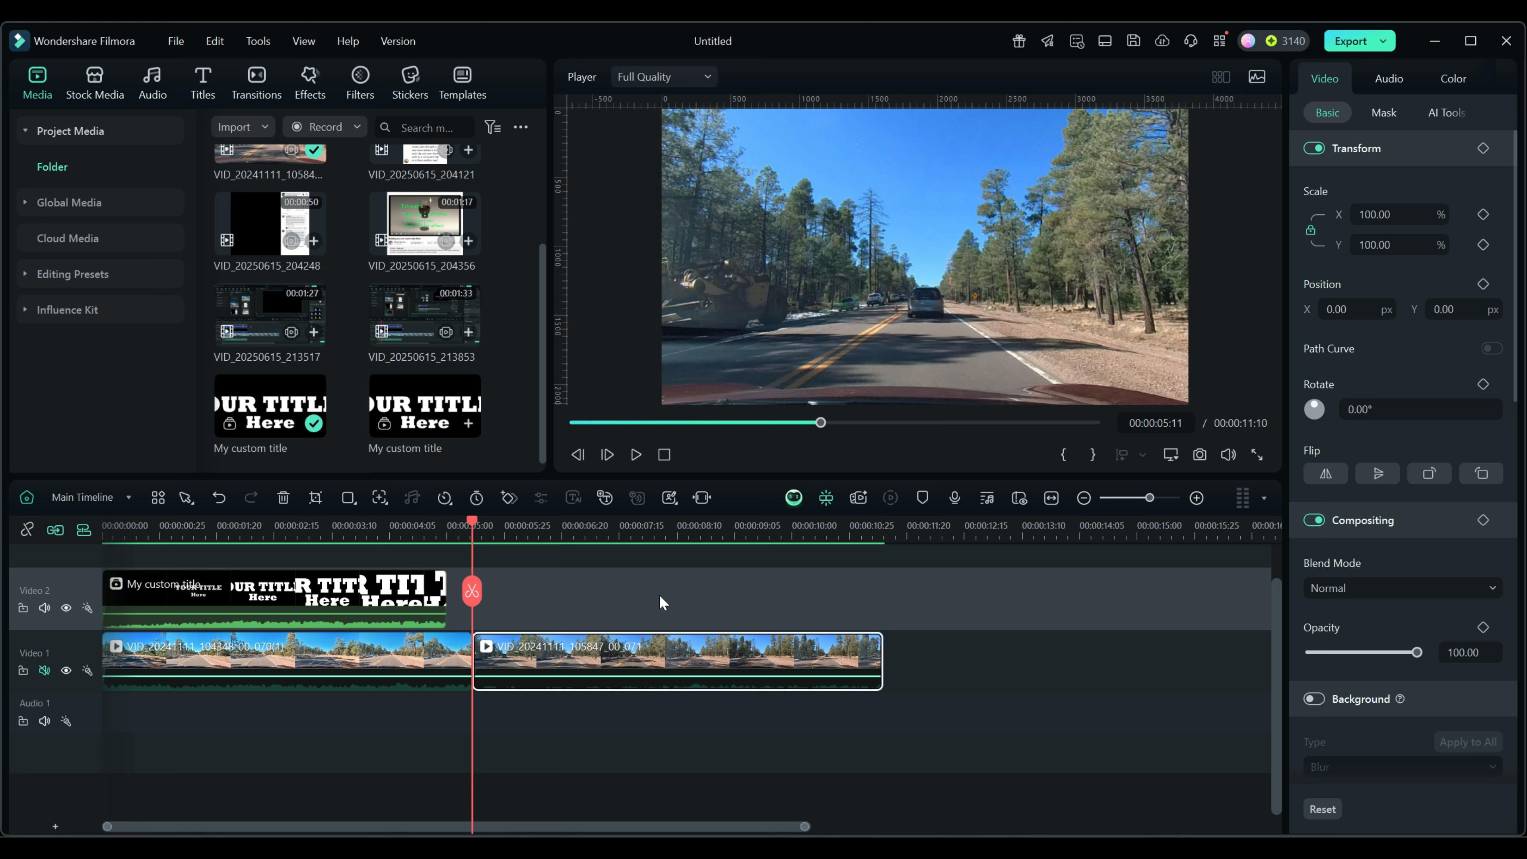
Delete the duplicate My custom title from project media and expand Editing Presets.
right_click(423, 416)
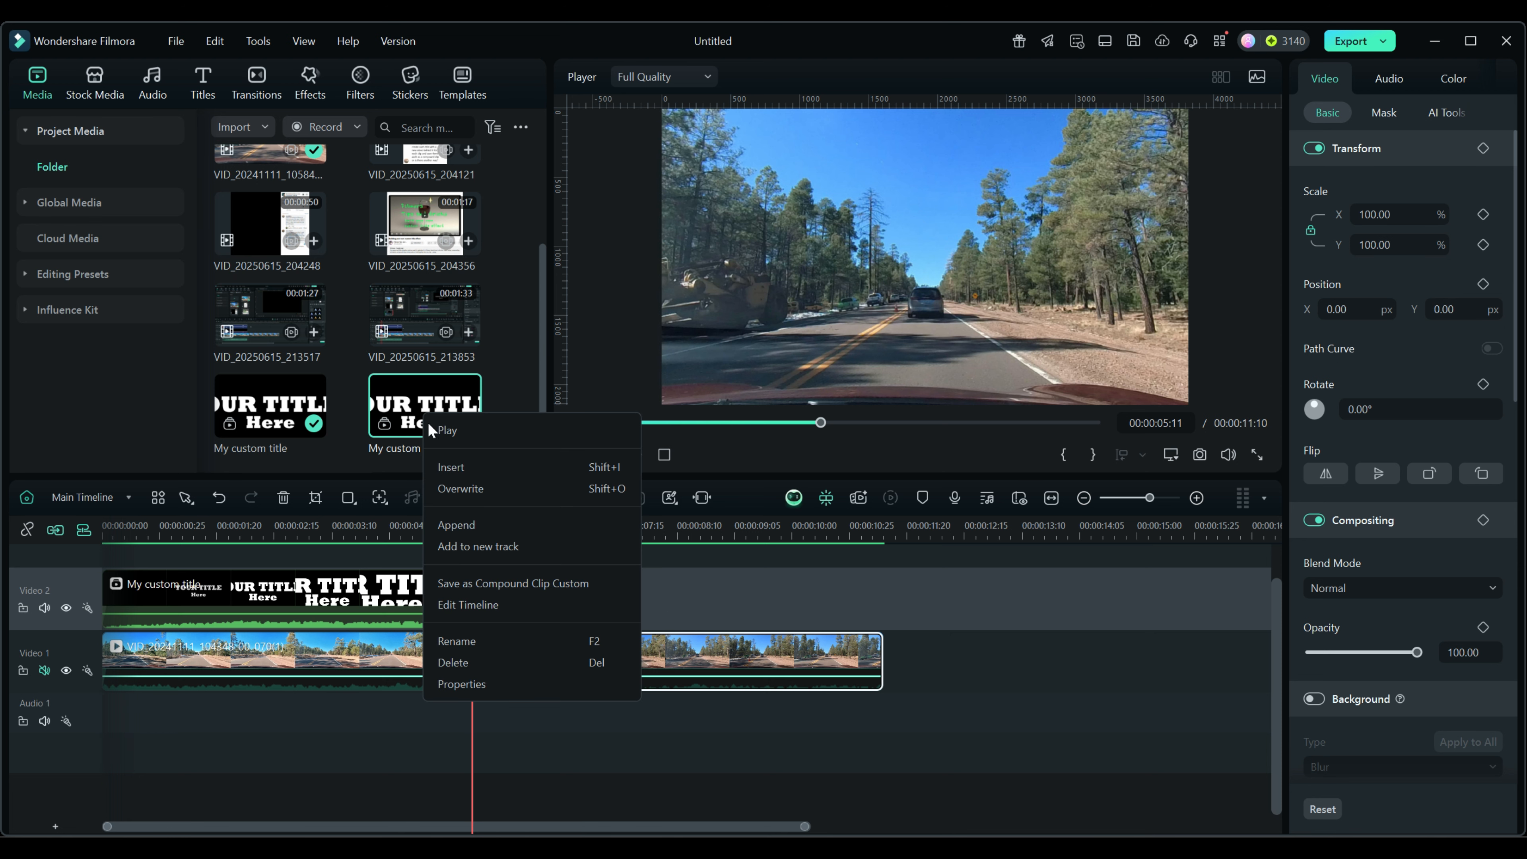
click(450, 660)
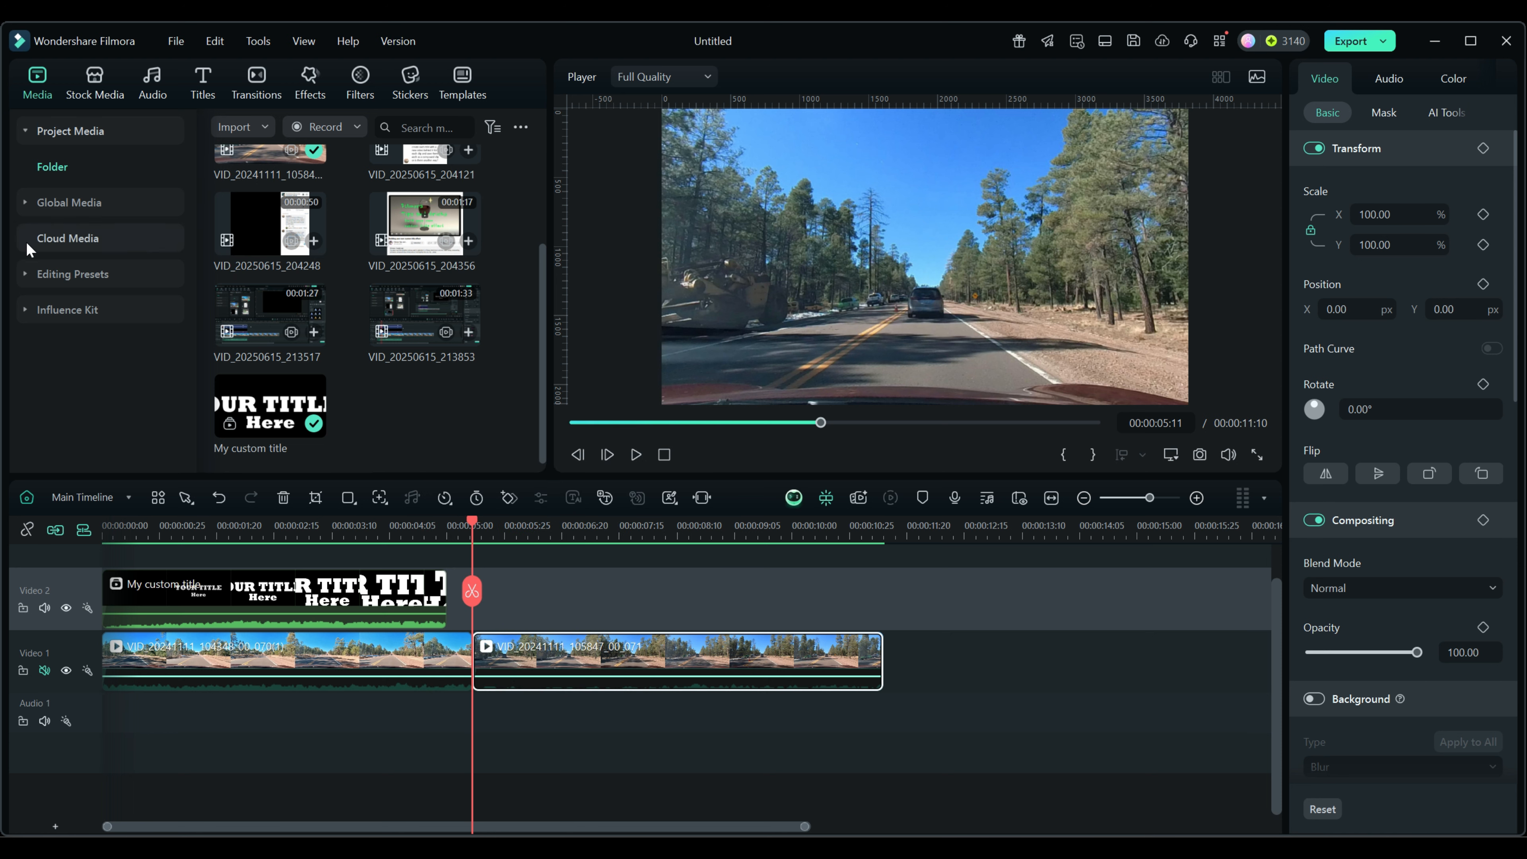
click(25, 279)
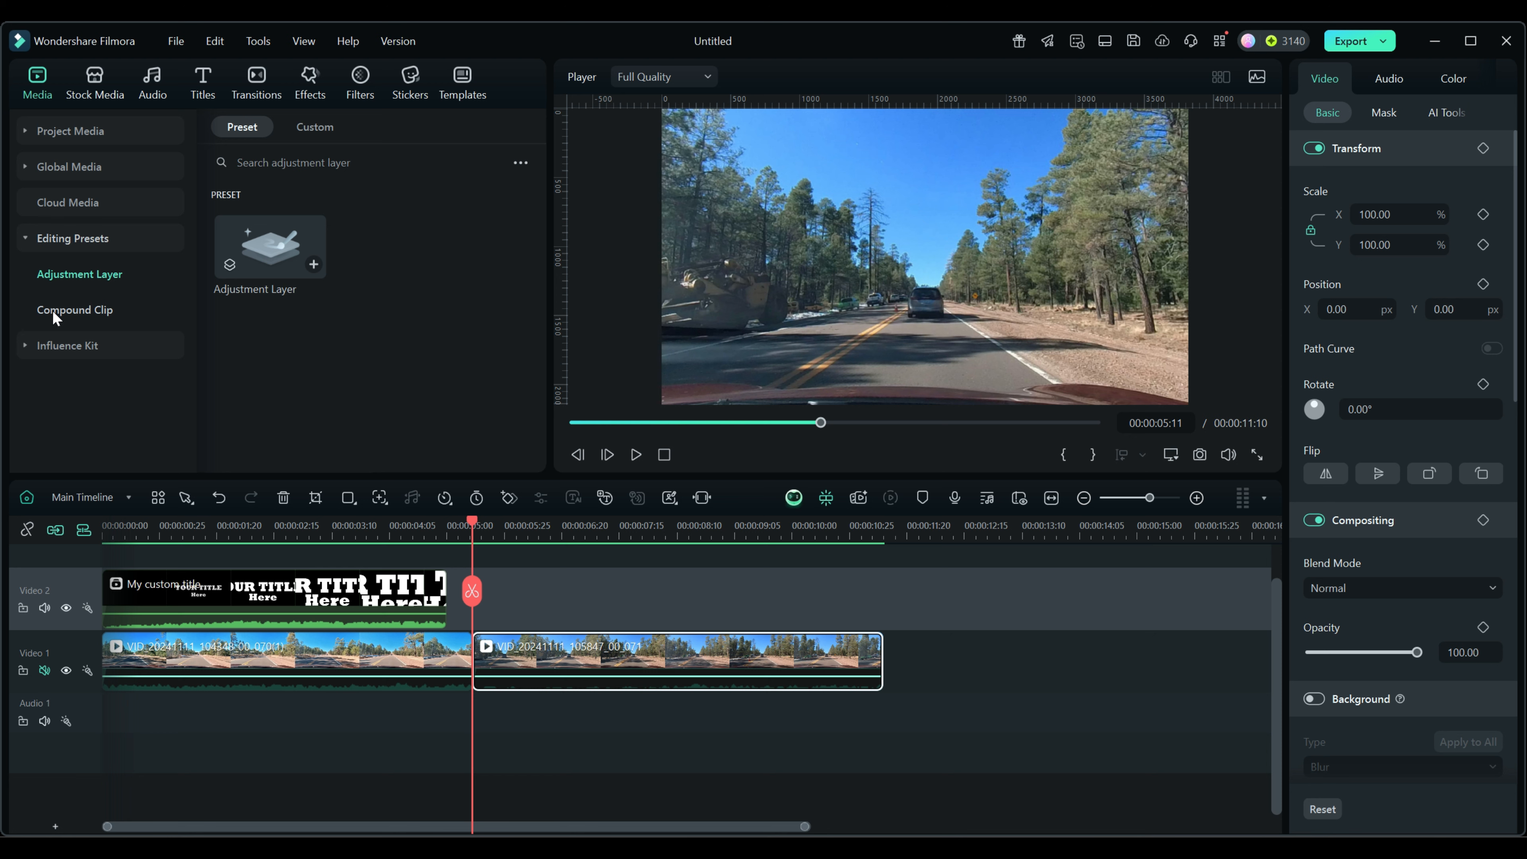
Add the My custom title compound preset over the second road clip and check both titles' blending.
click(53, 310)
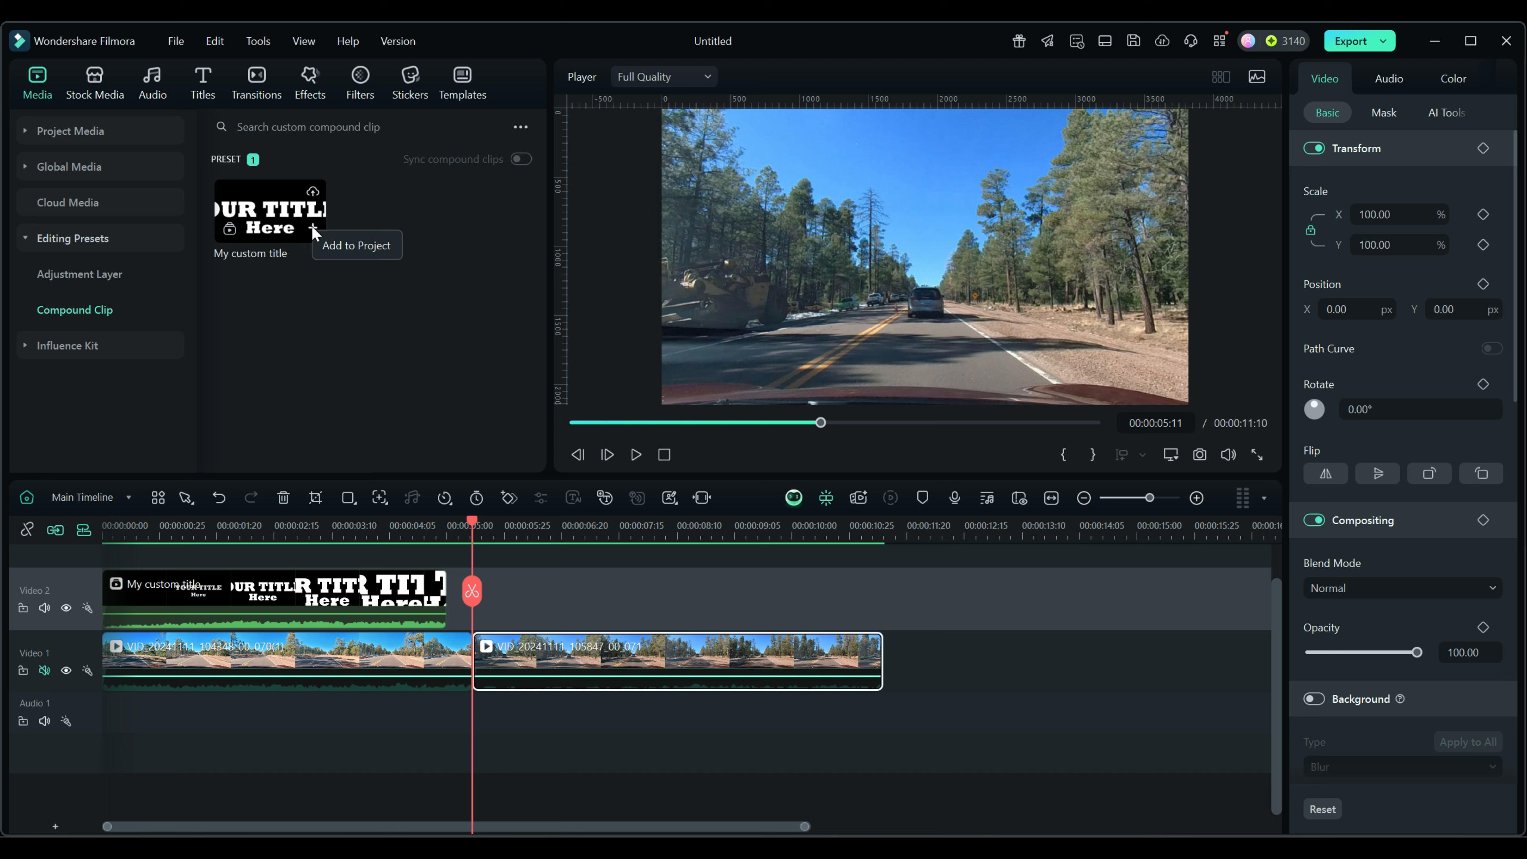
click(312, 228)
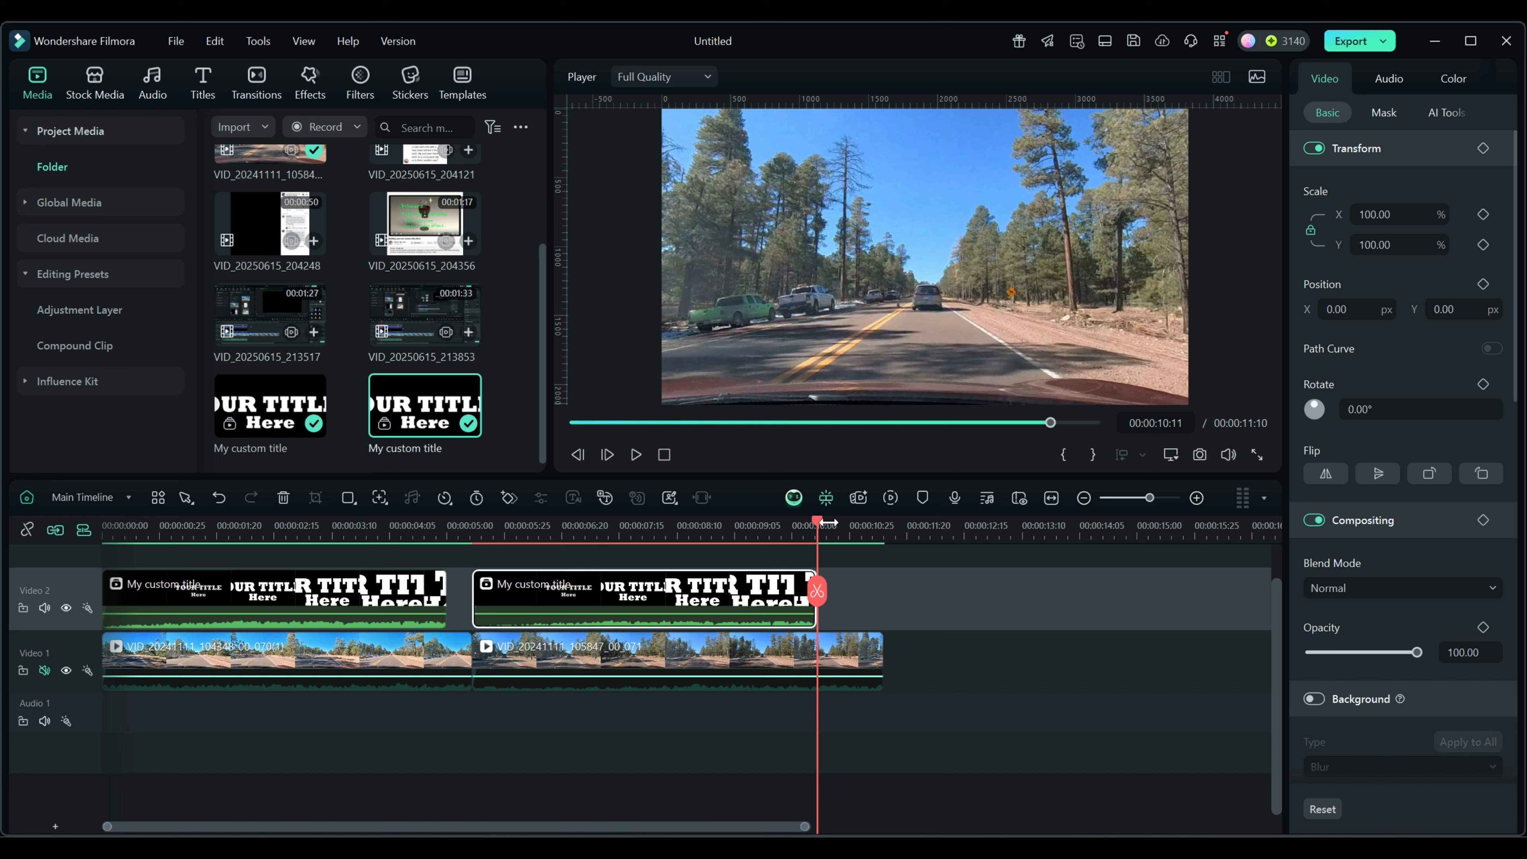
drag(799, 516, 536, 545)
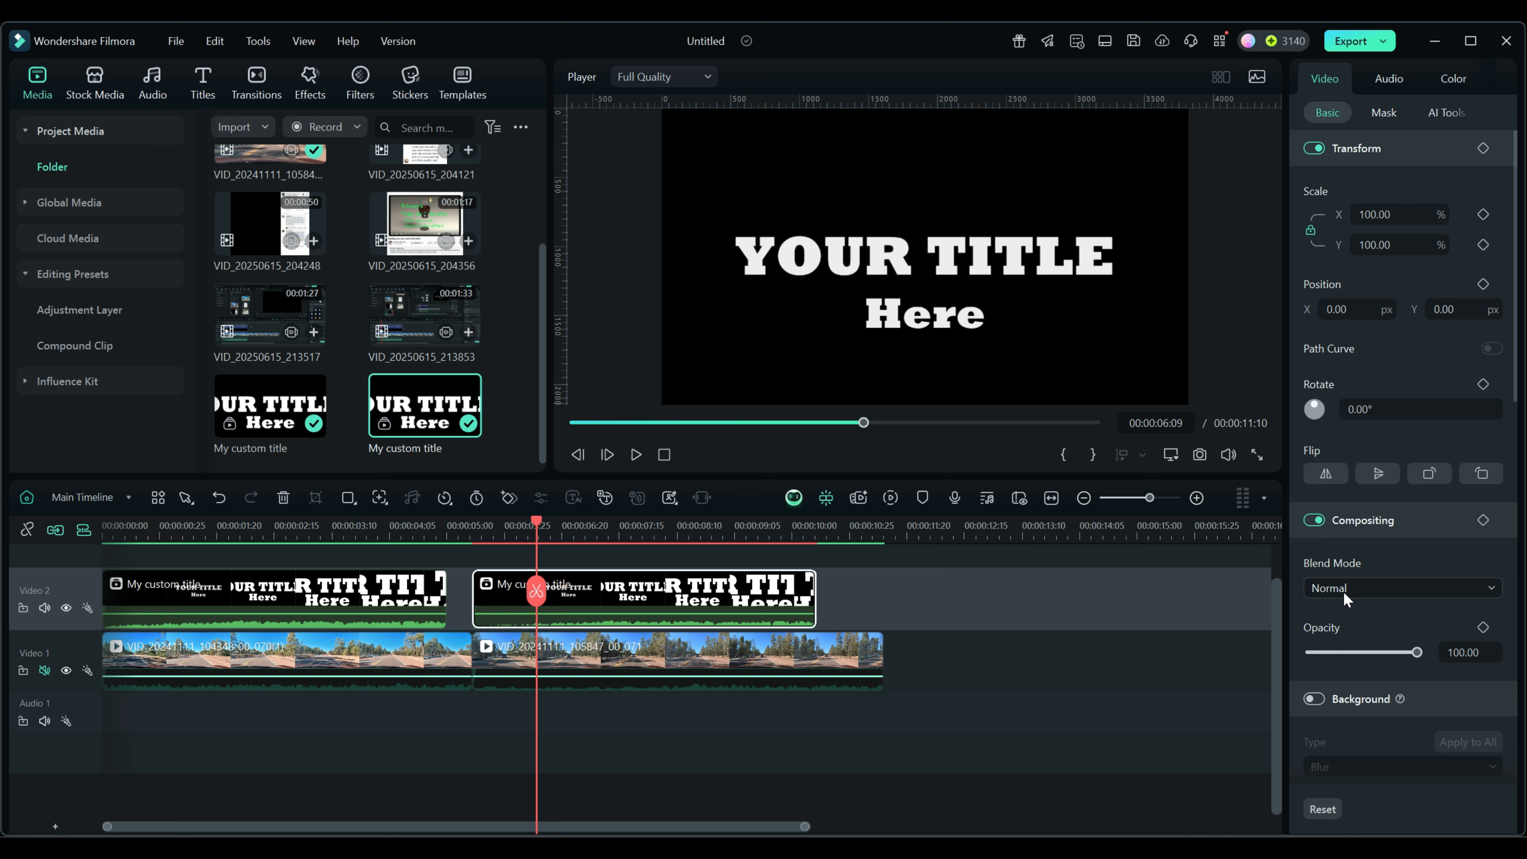
drag(539, 533, 401, 544)
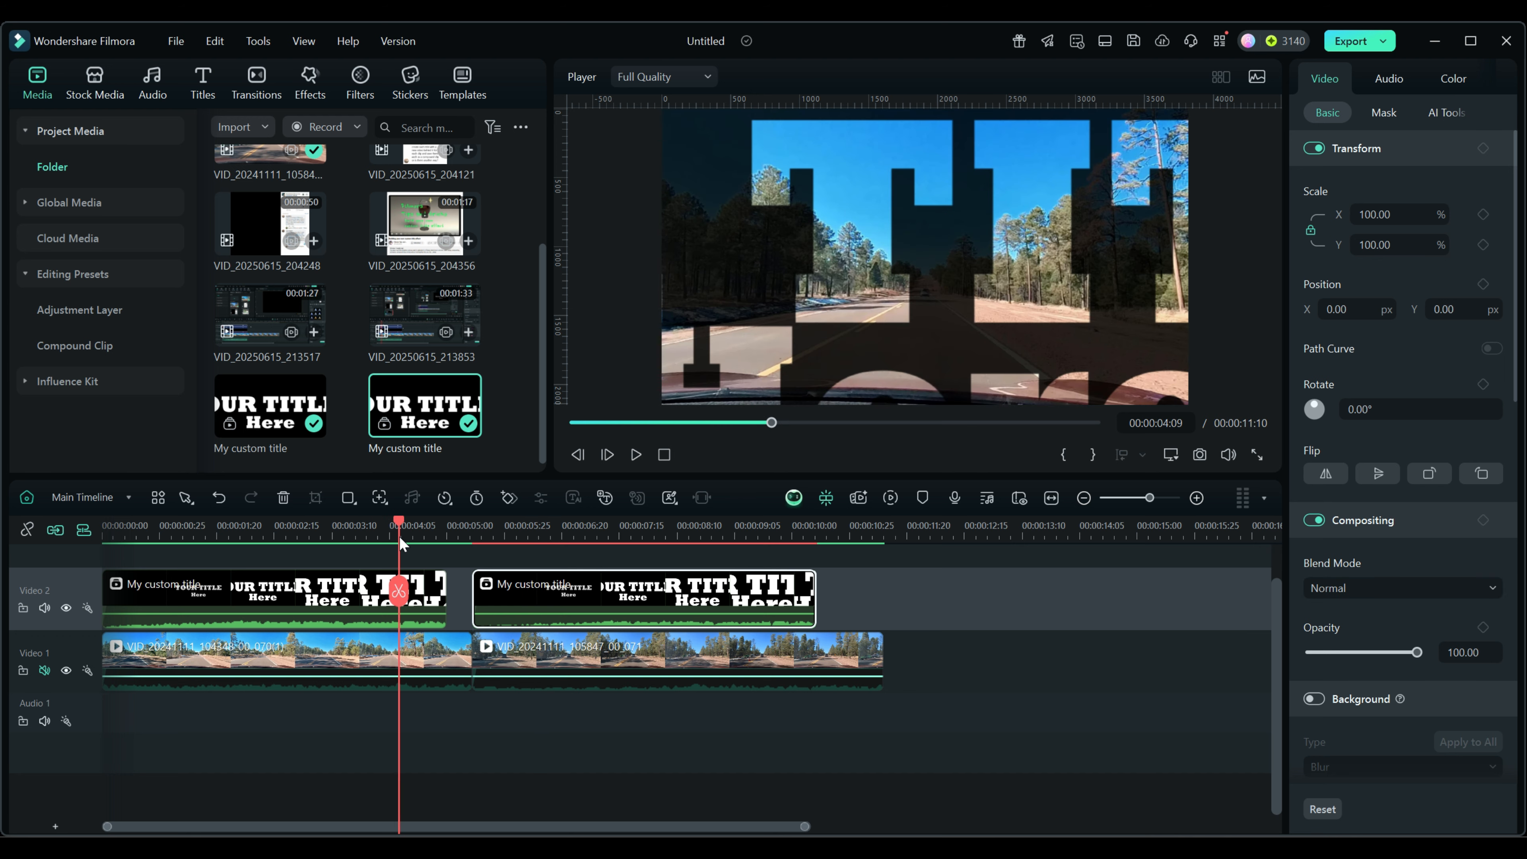
click(428, 597)
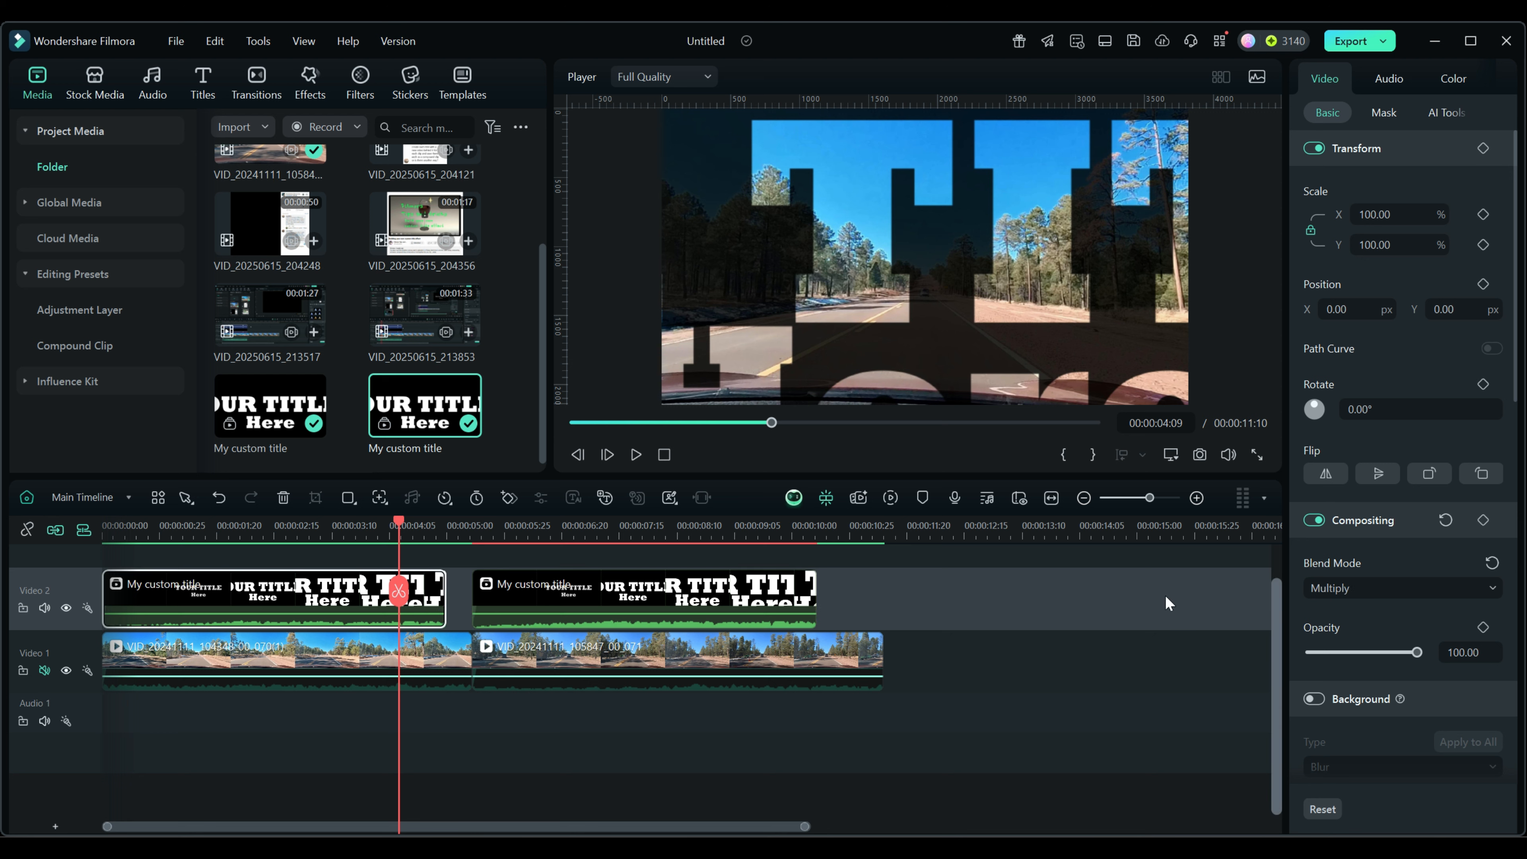
click(579, 531)
click(609, 587)
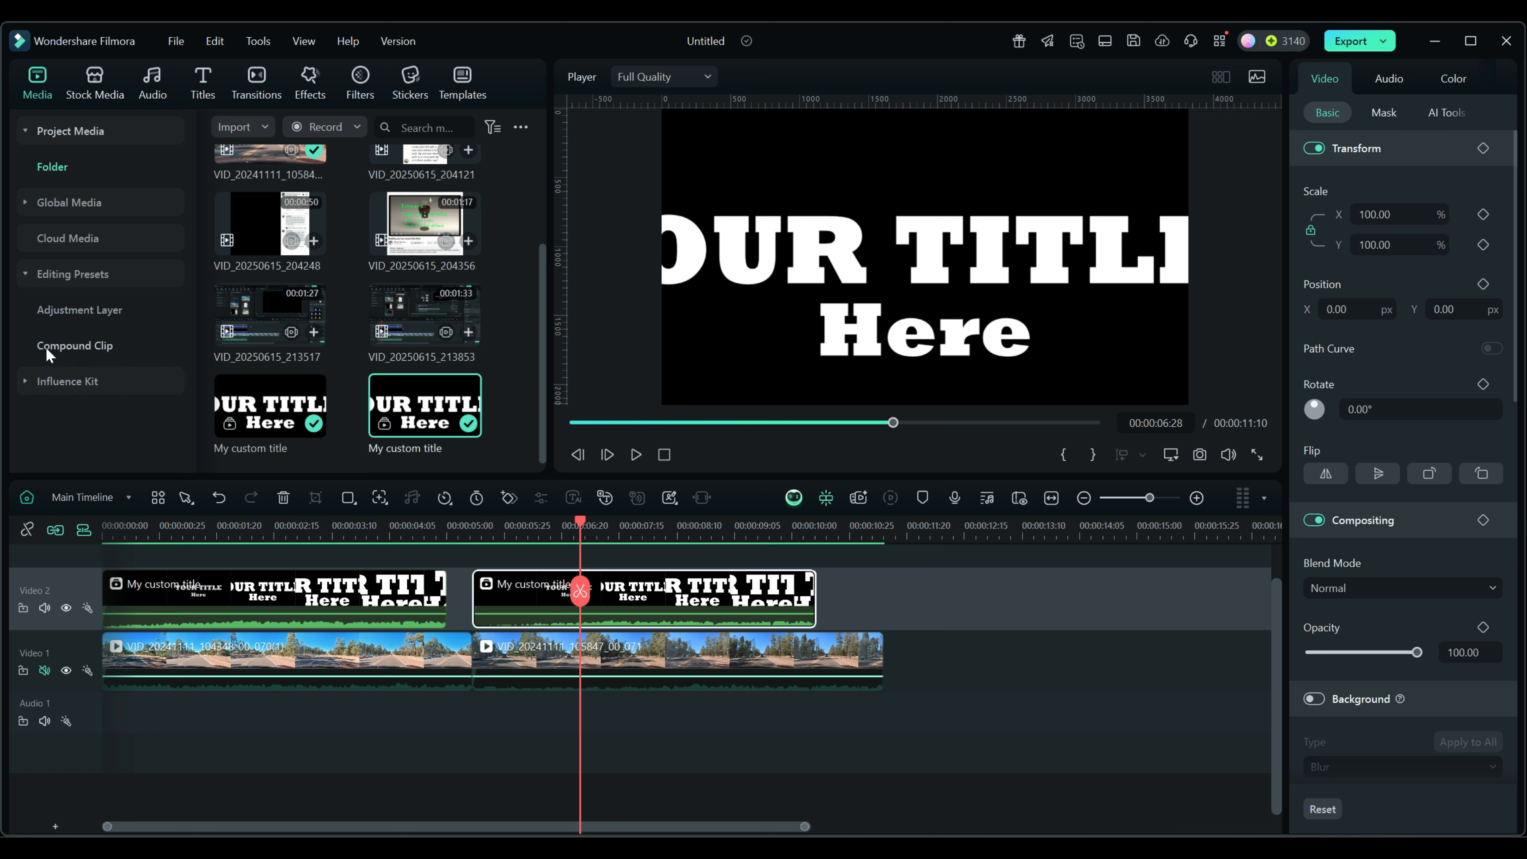
Copy the first title clip and paste it on Video 2 where the road footage ends.
click(66, 347)
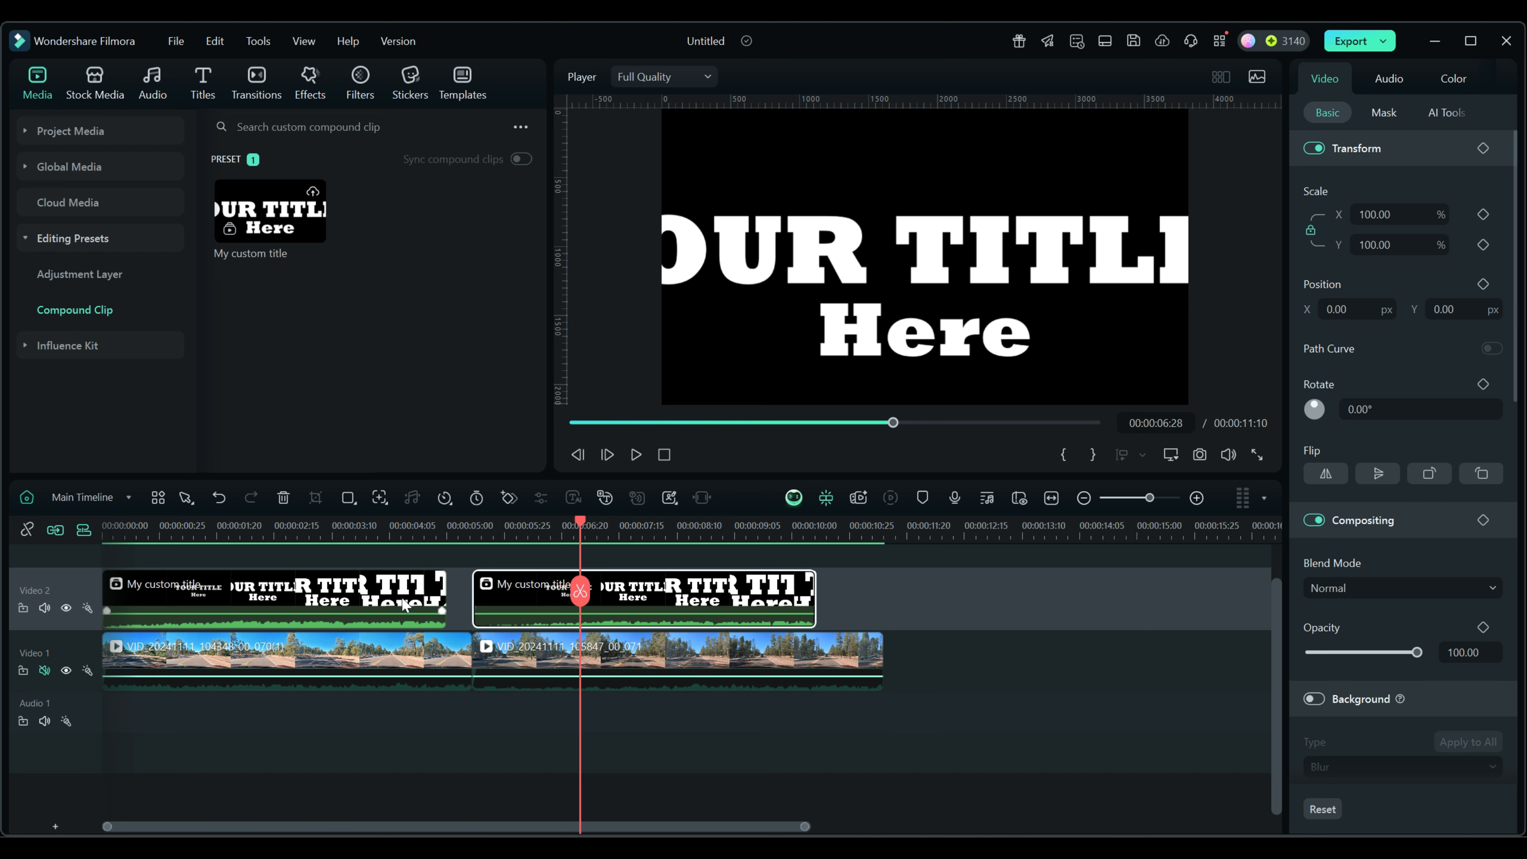
click(318, 602)
right_click(317, 601)
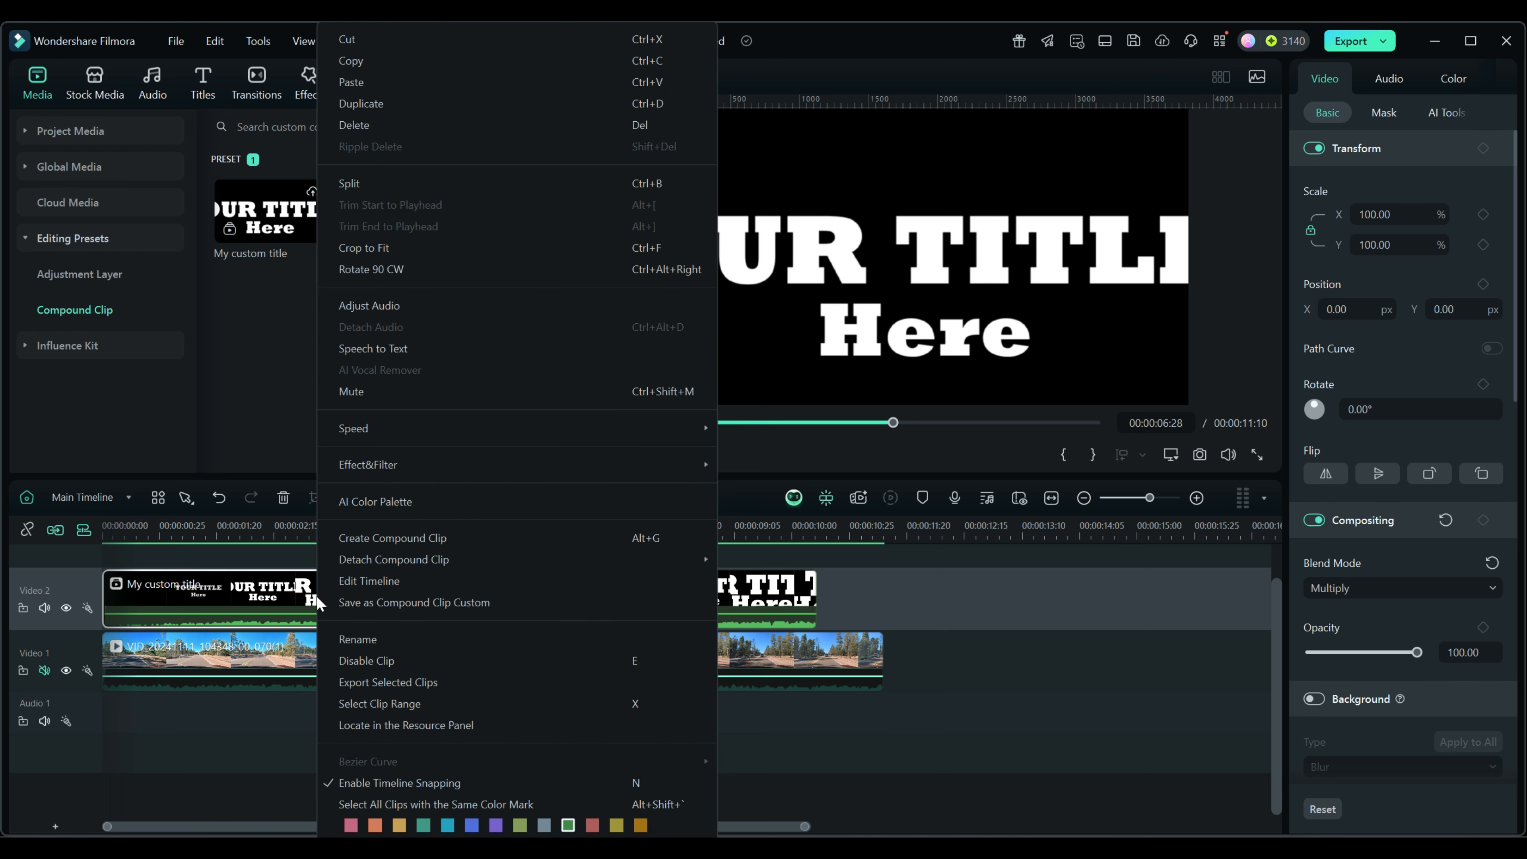
click(350, 61)
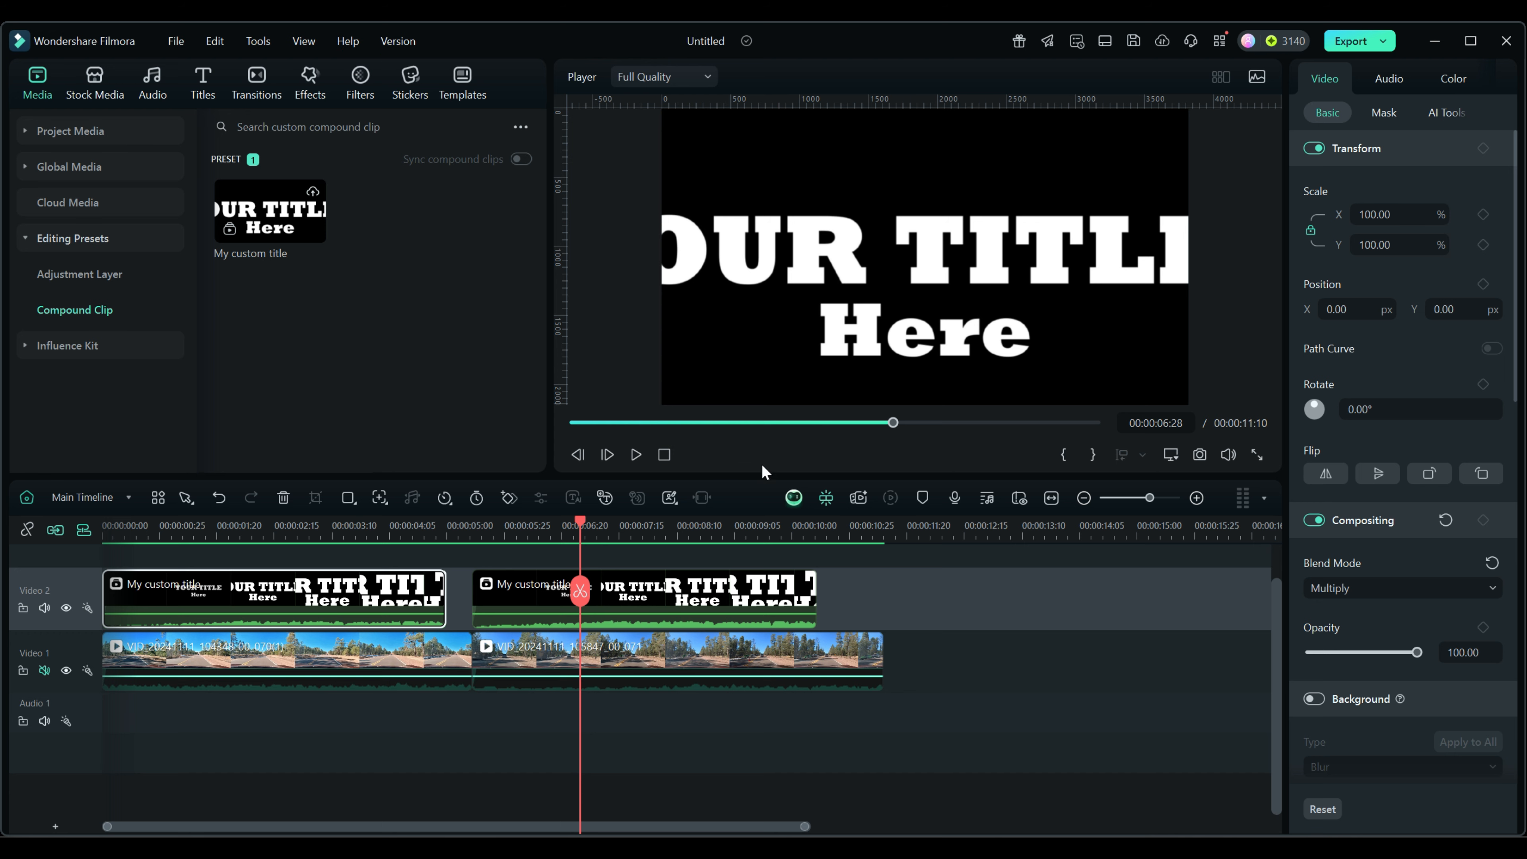
drag(581, 521, 969, 540)
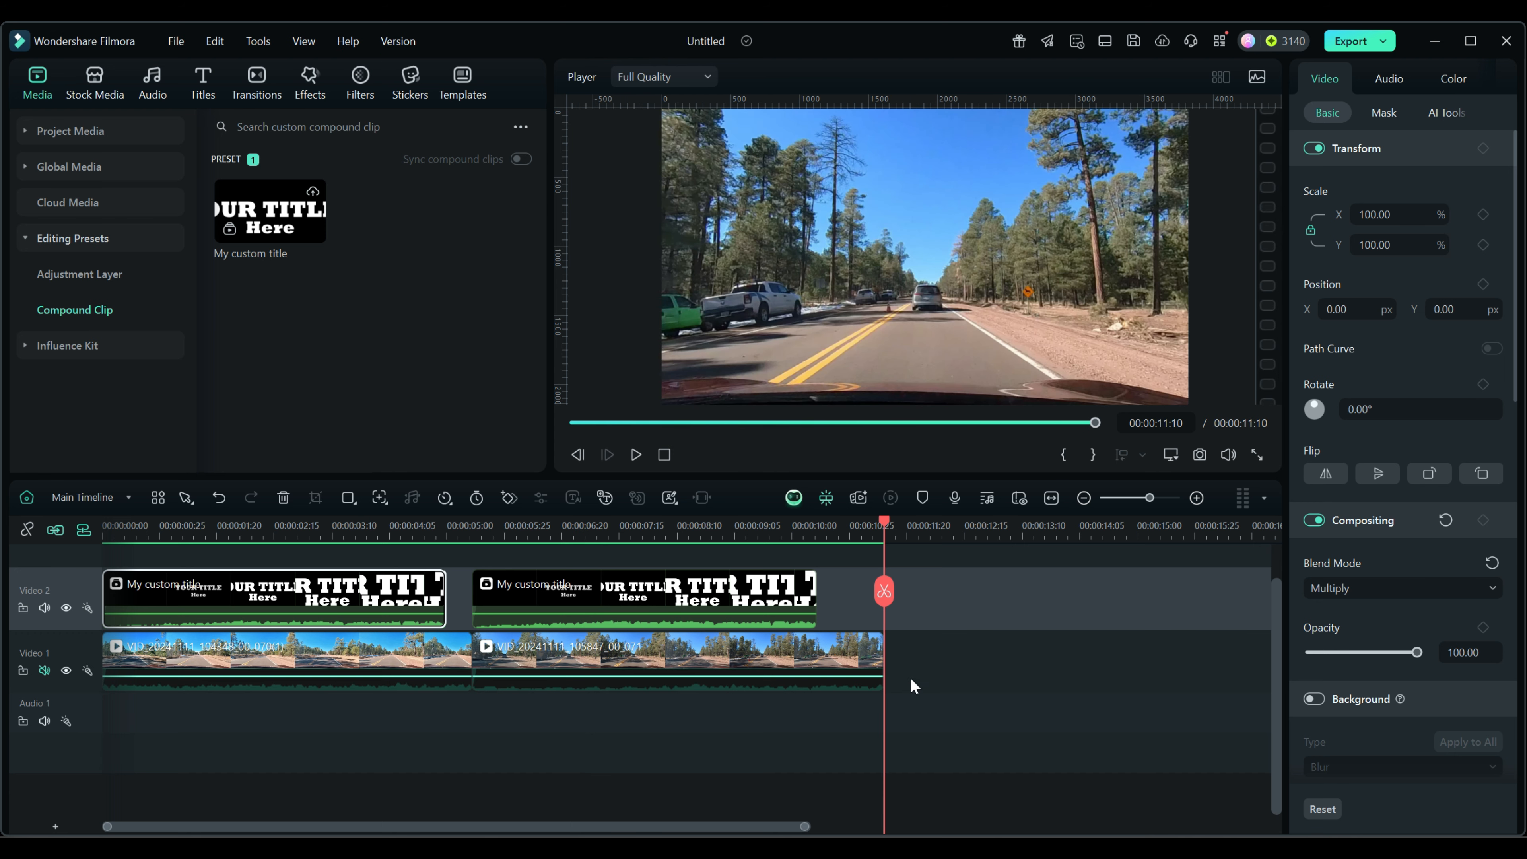
right_click(927, 619)
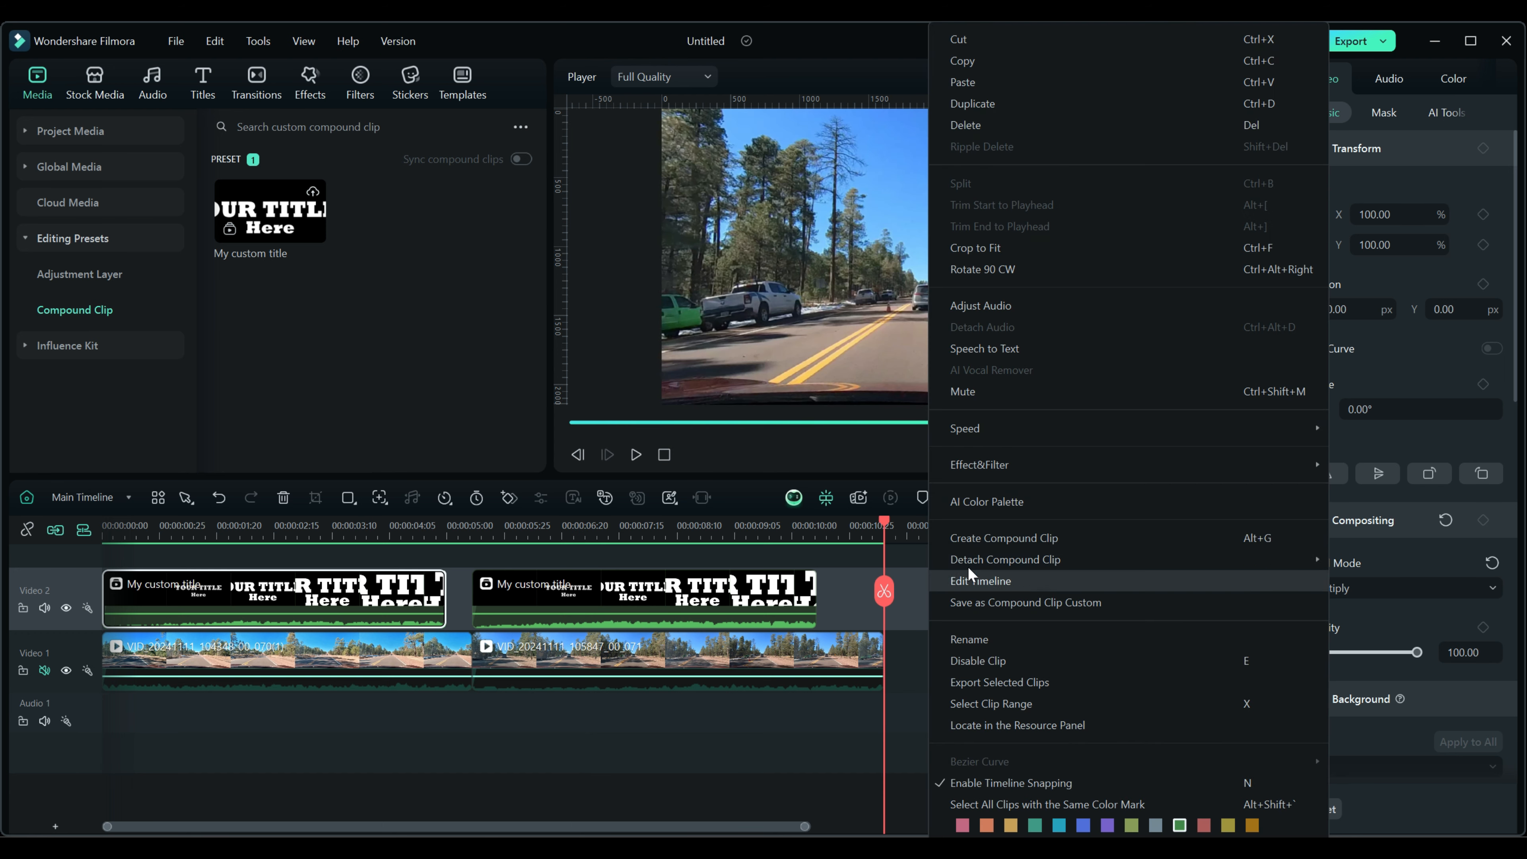
click(964, 83)
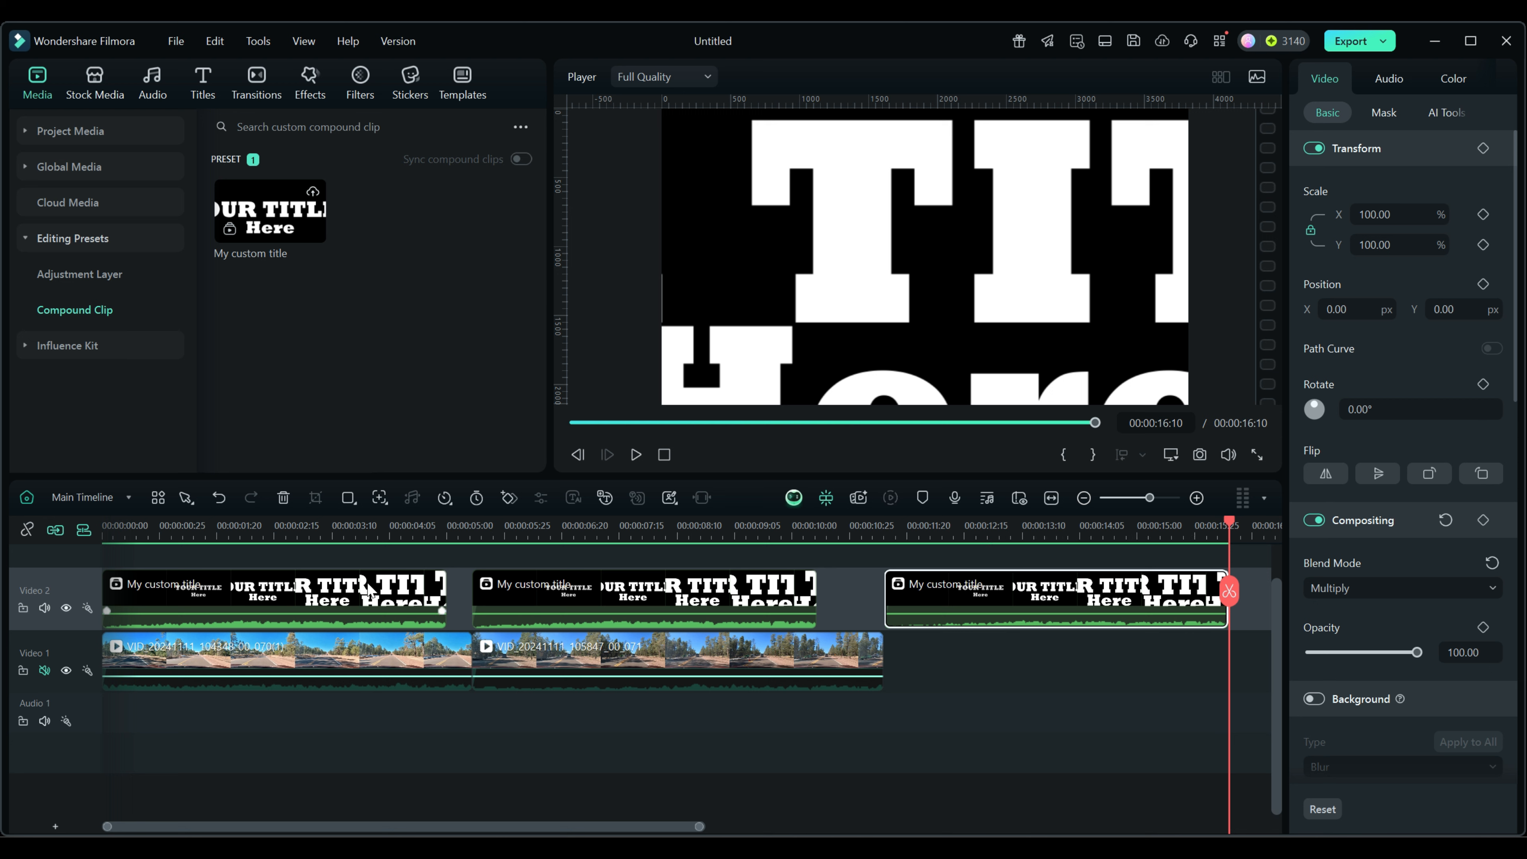
Inside the pasted compound clip, replace 'YOUR TITLE' with 'test' and return to Main Timeline.
double_click(1046, 590)
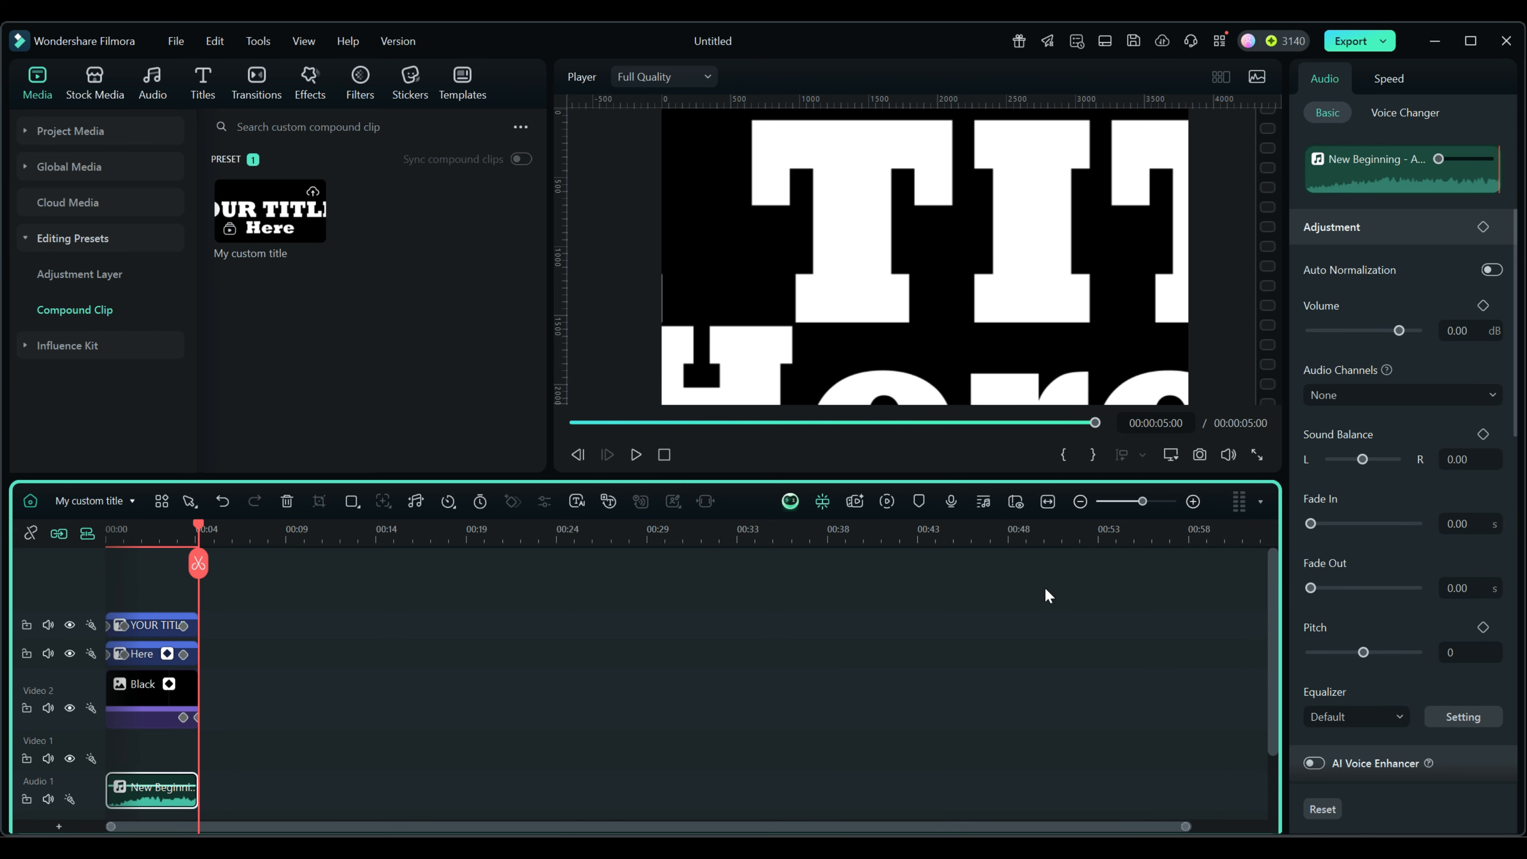
click(150, 622)
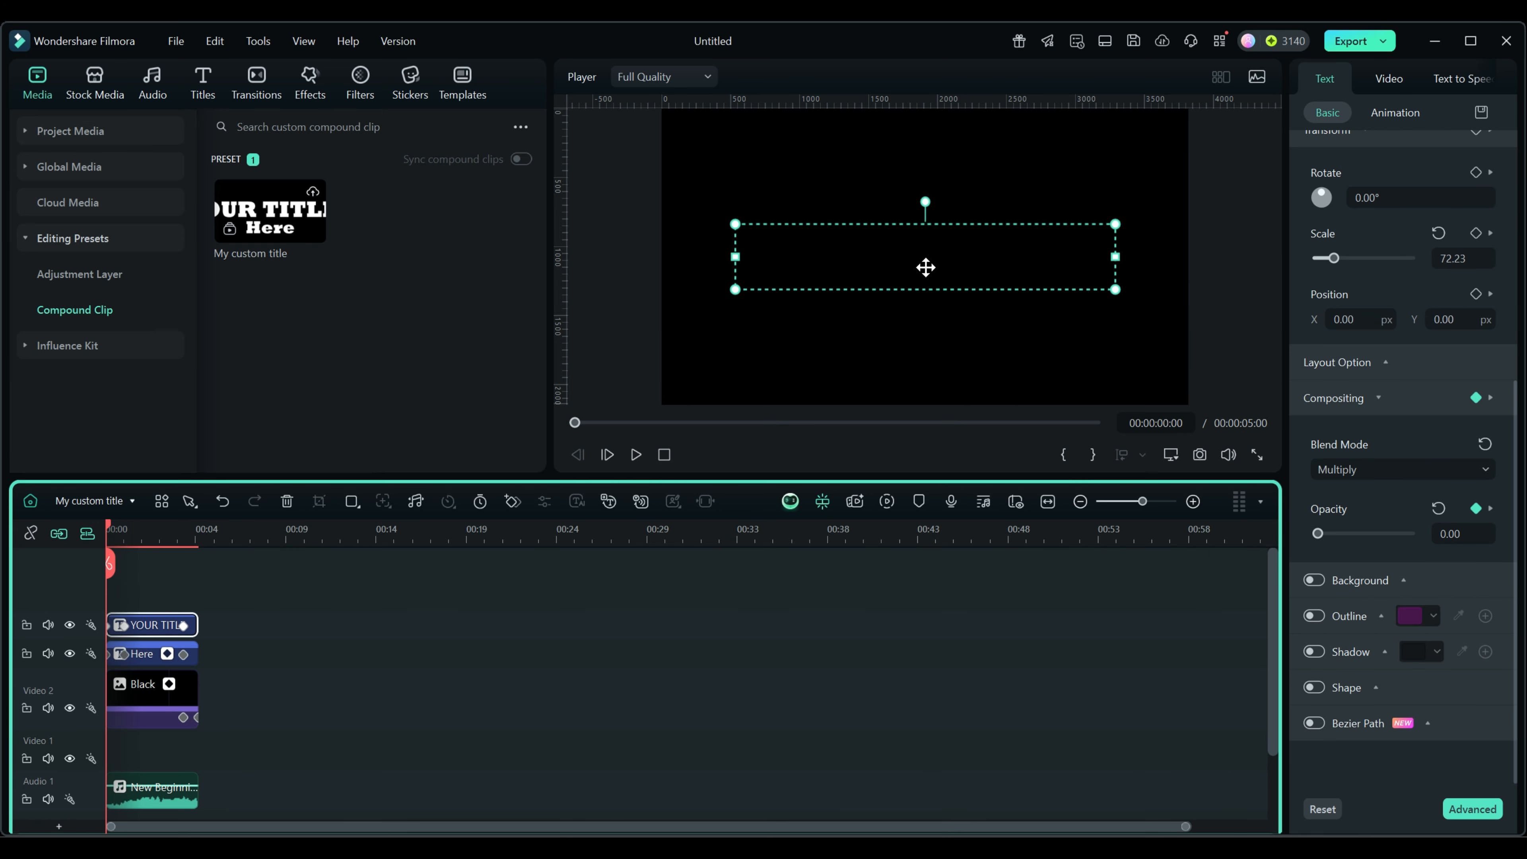
drag(110, 527, 155, 528)
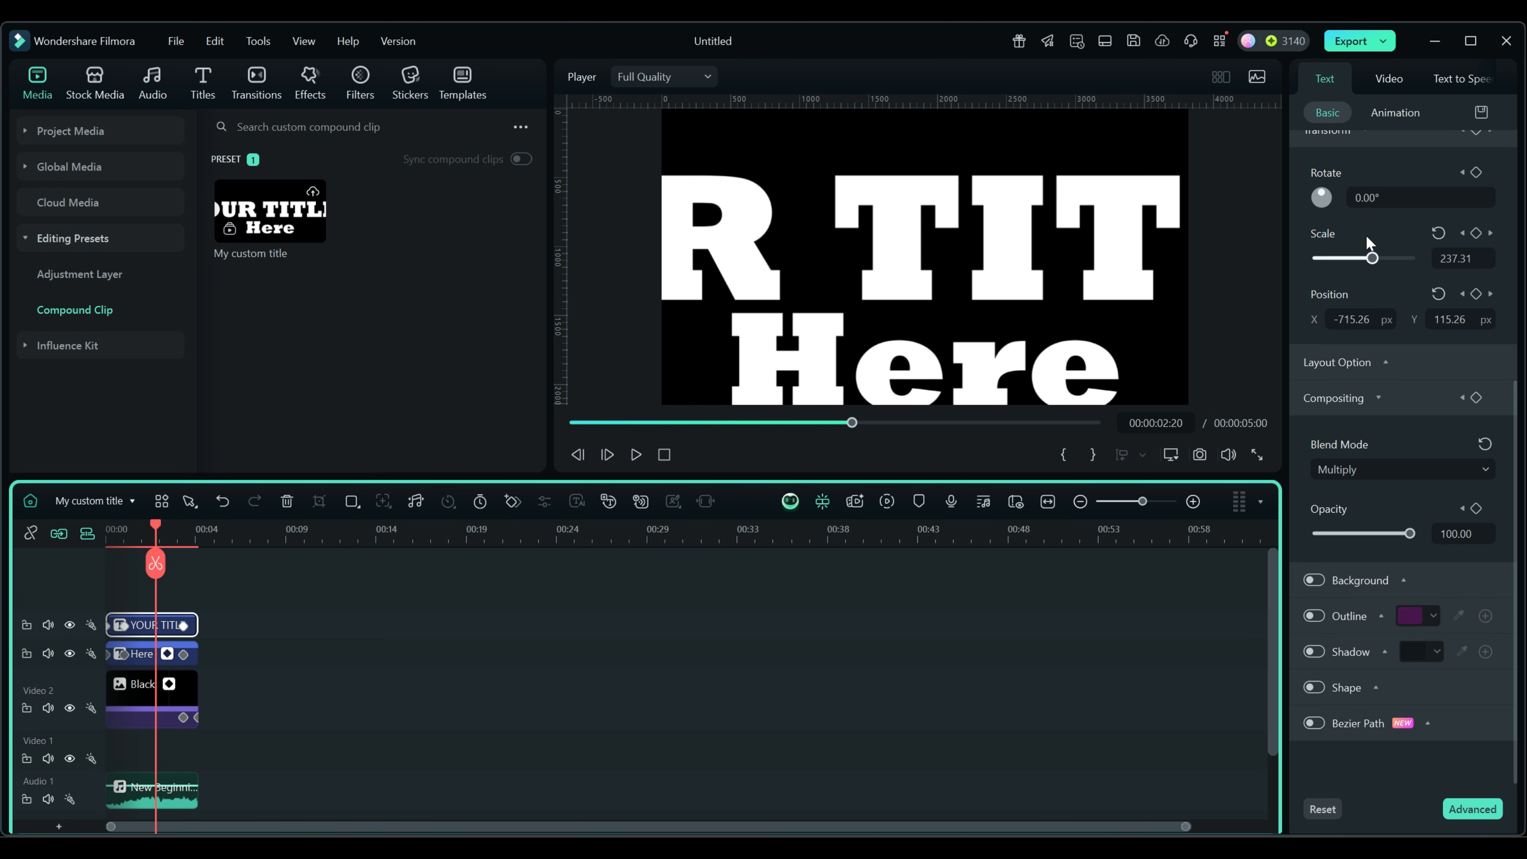
scroll(1361, 173, up, 5)
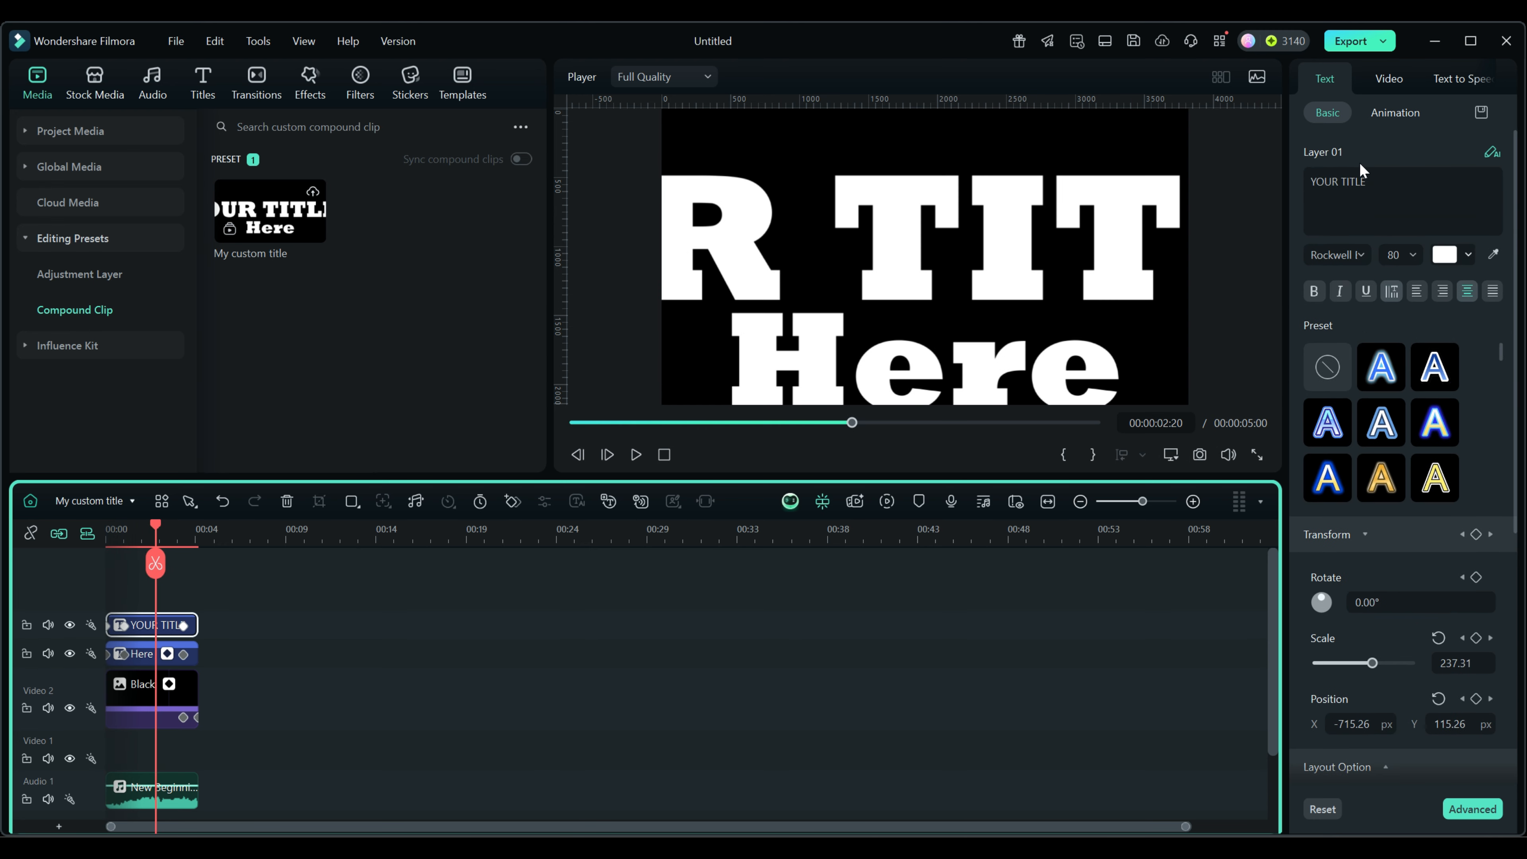
drag(1377, 183, 1309, 182)
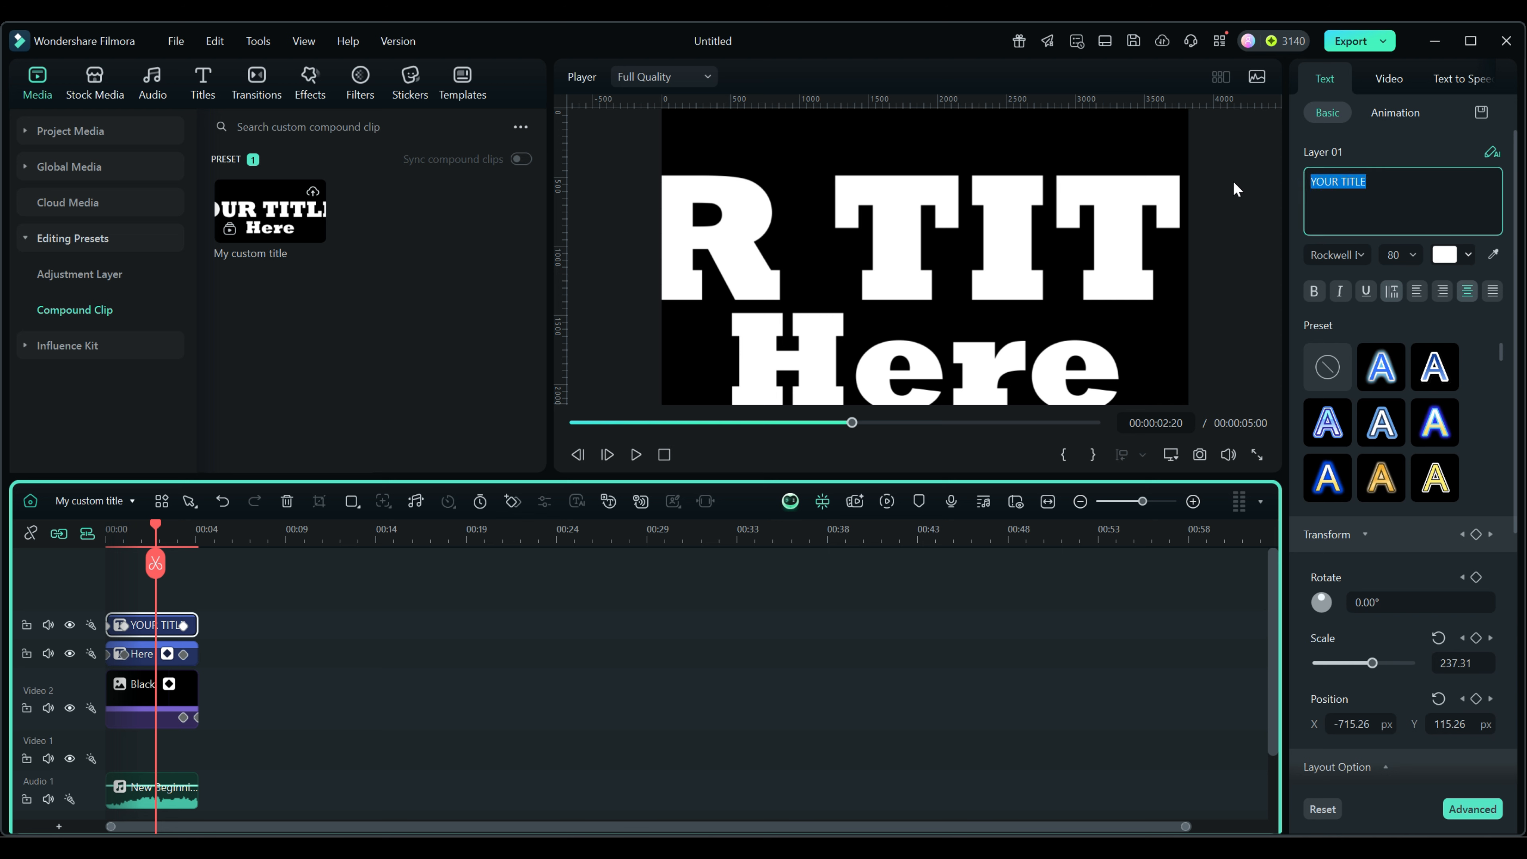
text(test)
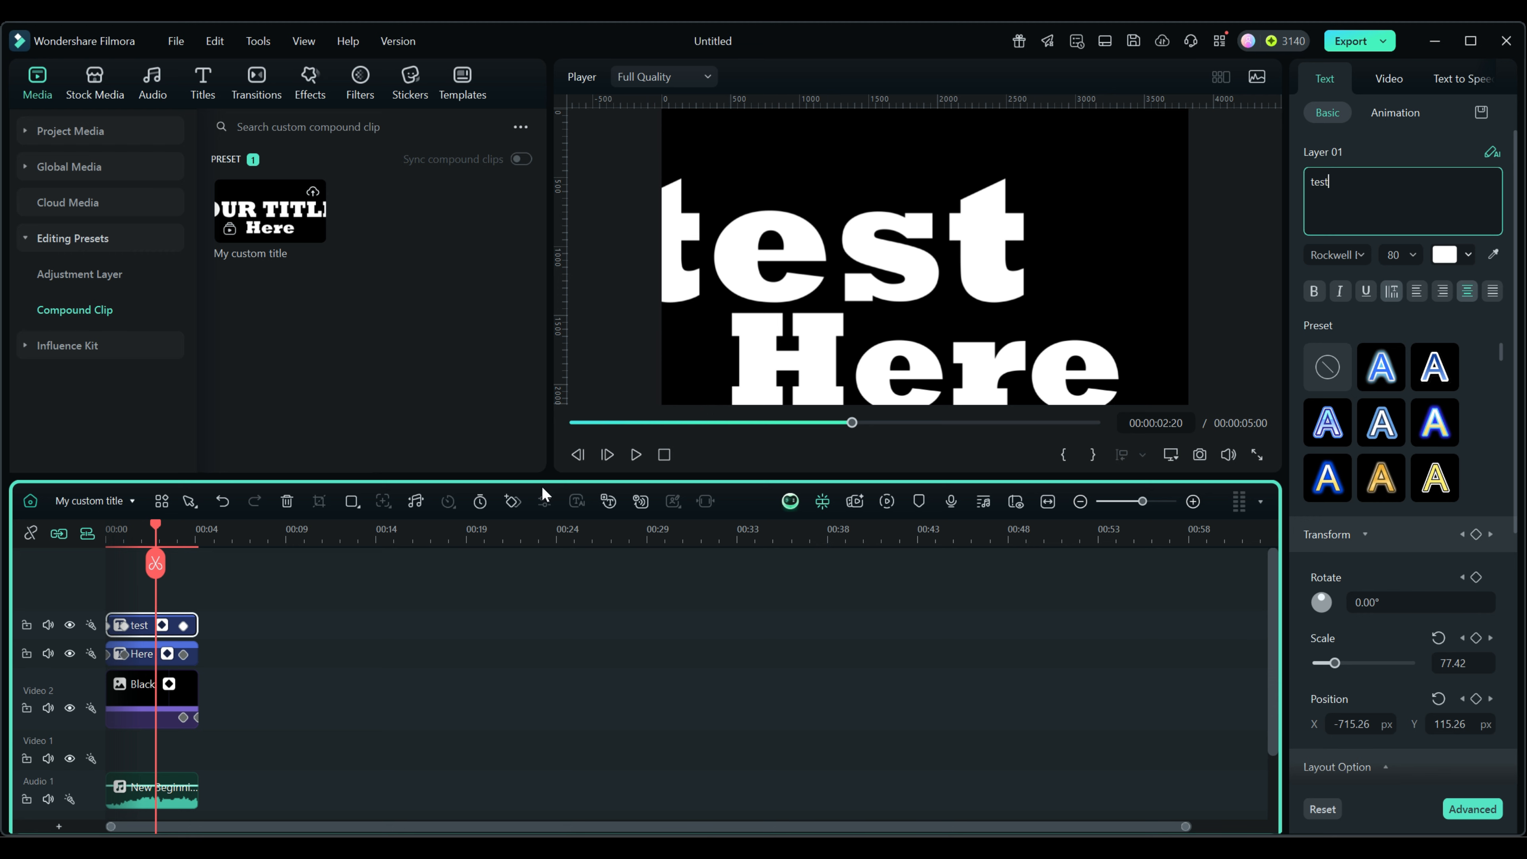
click(30, 501)
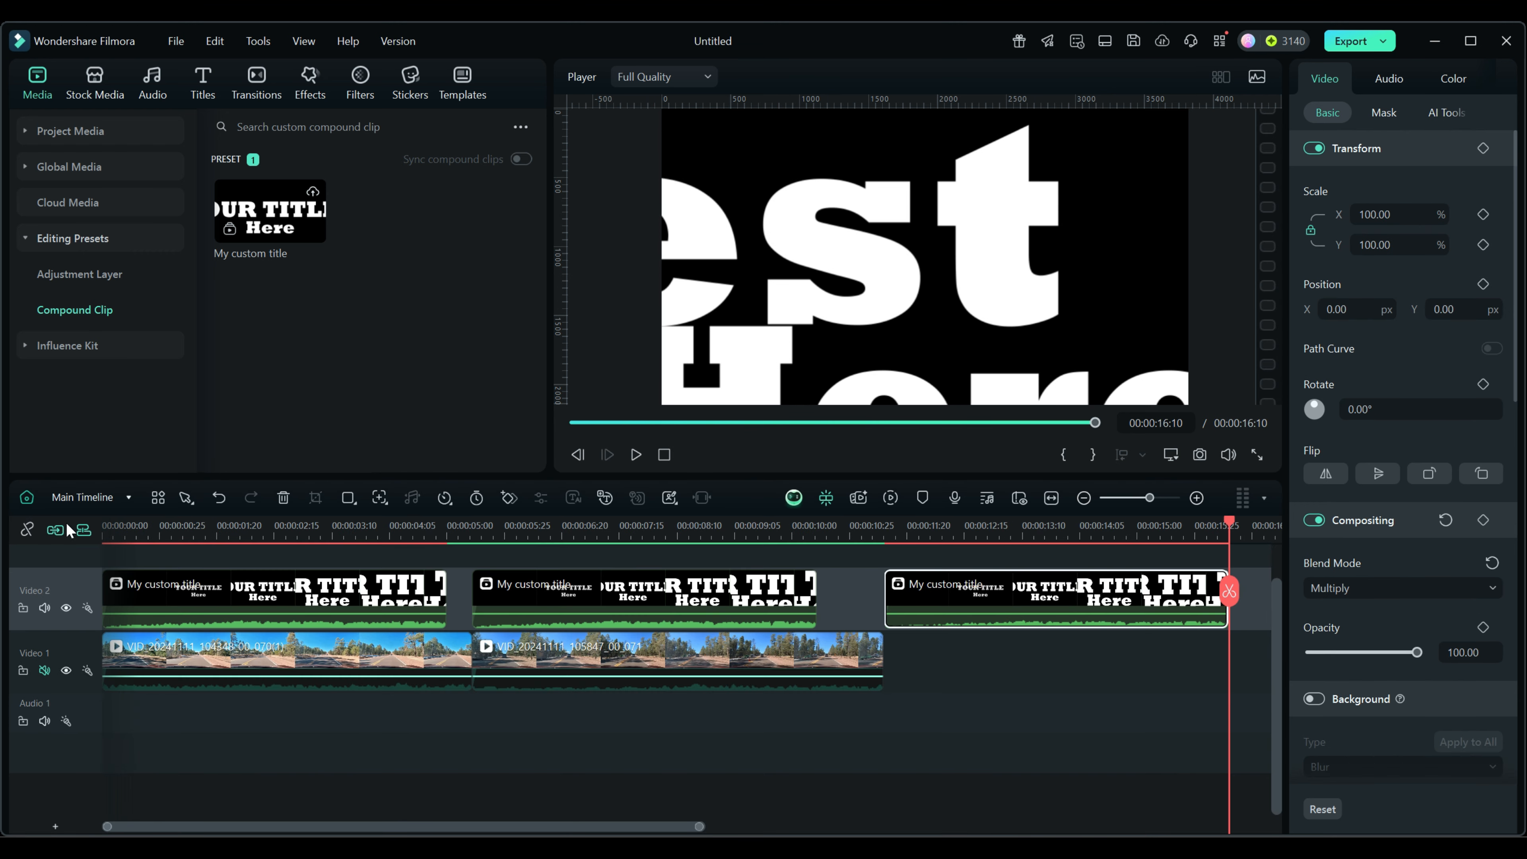
Scrub through the edited titles to preview them over the road footage.
drag(1228, 519, 1010, 535)
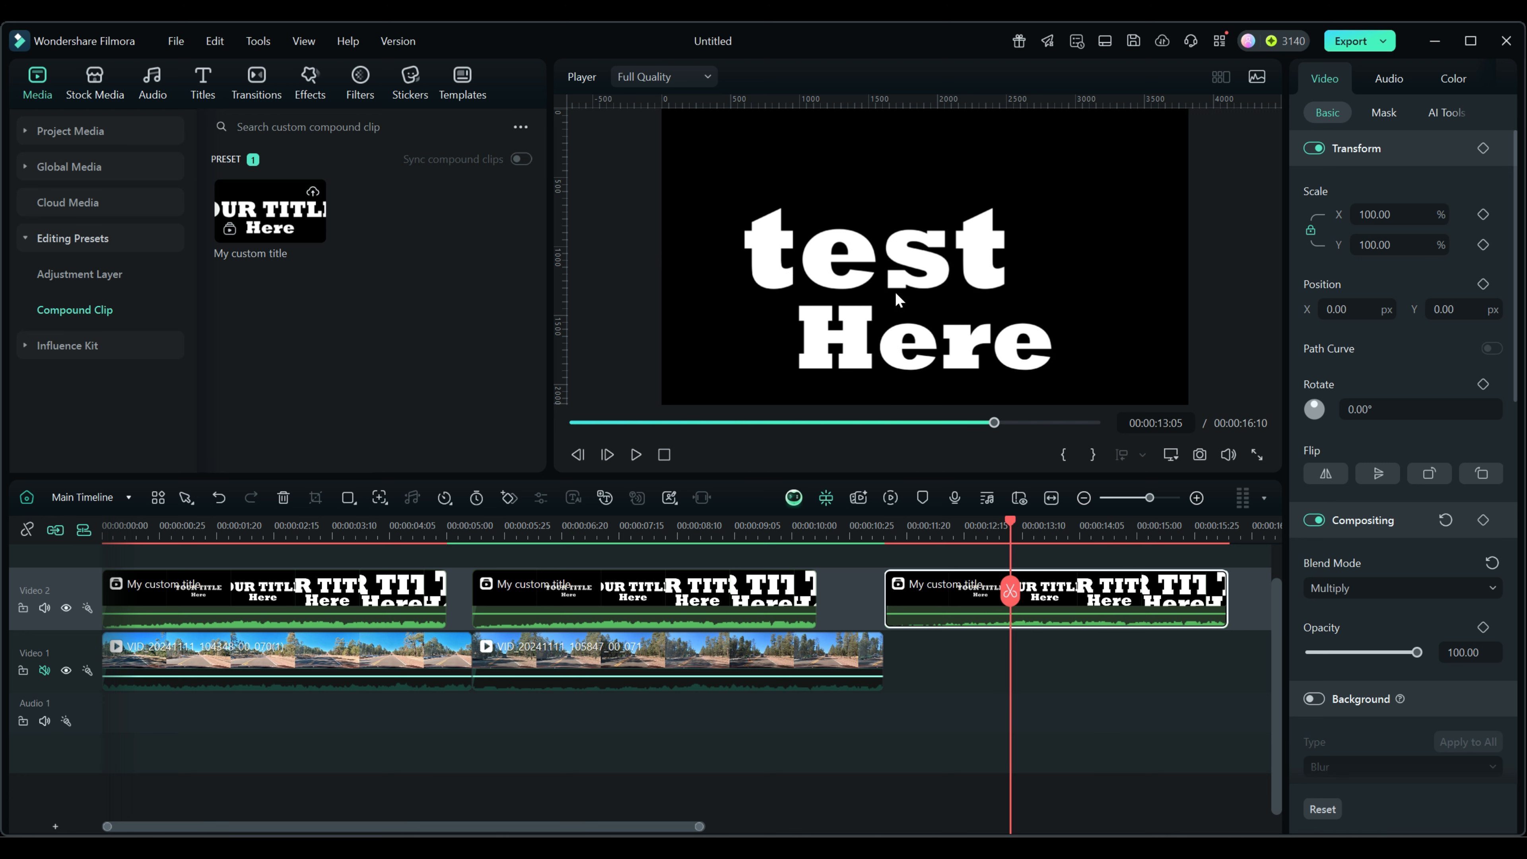
click(396, 610)
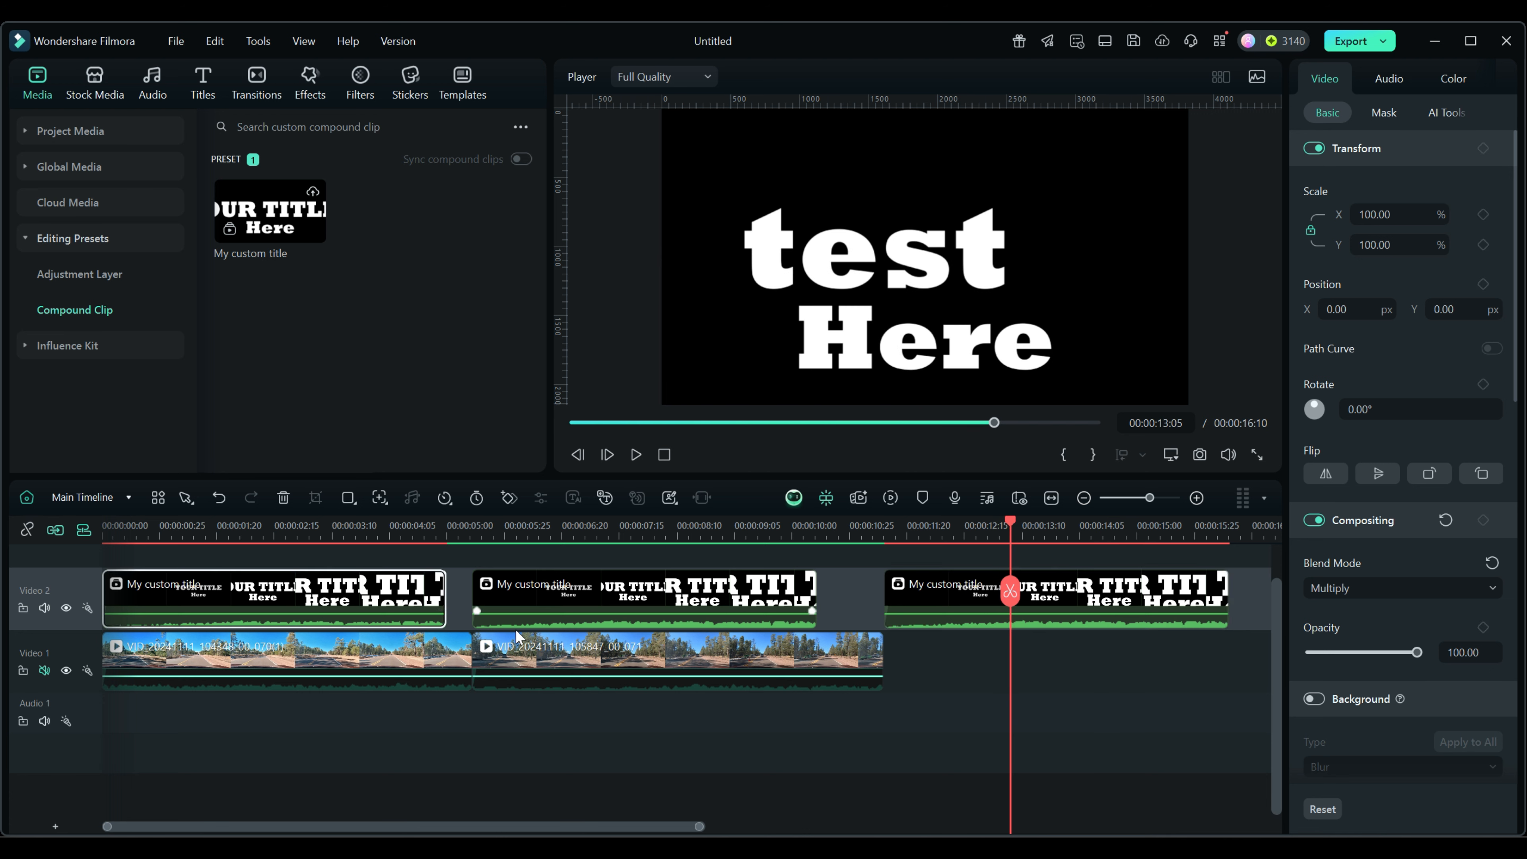
drag(1007, 520, 246, 524)
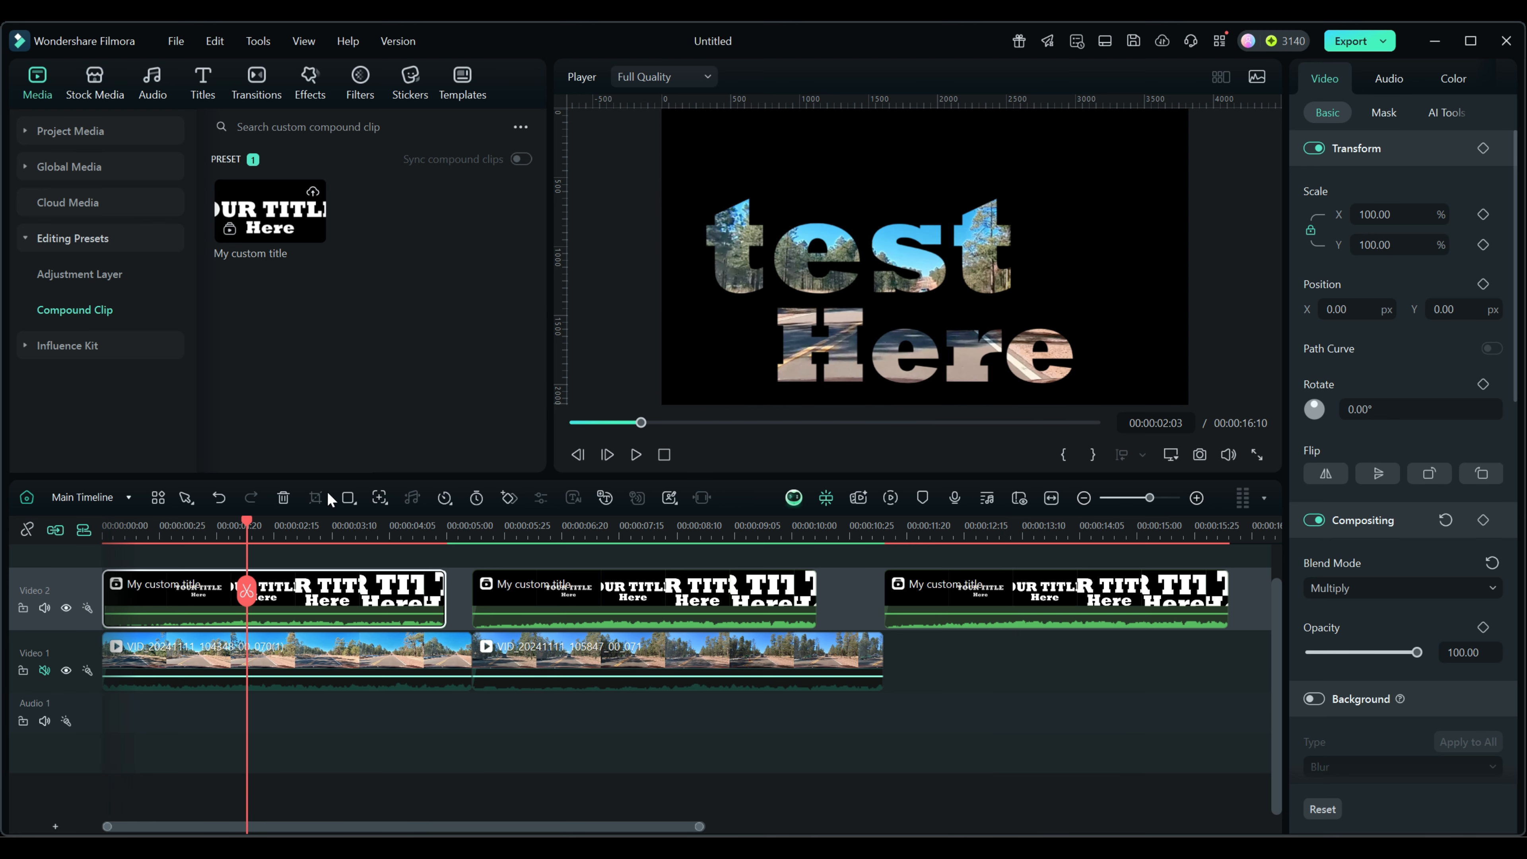
drag(246, 521, 531, 546)
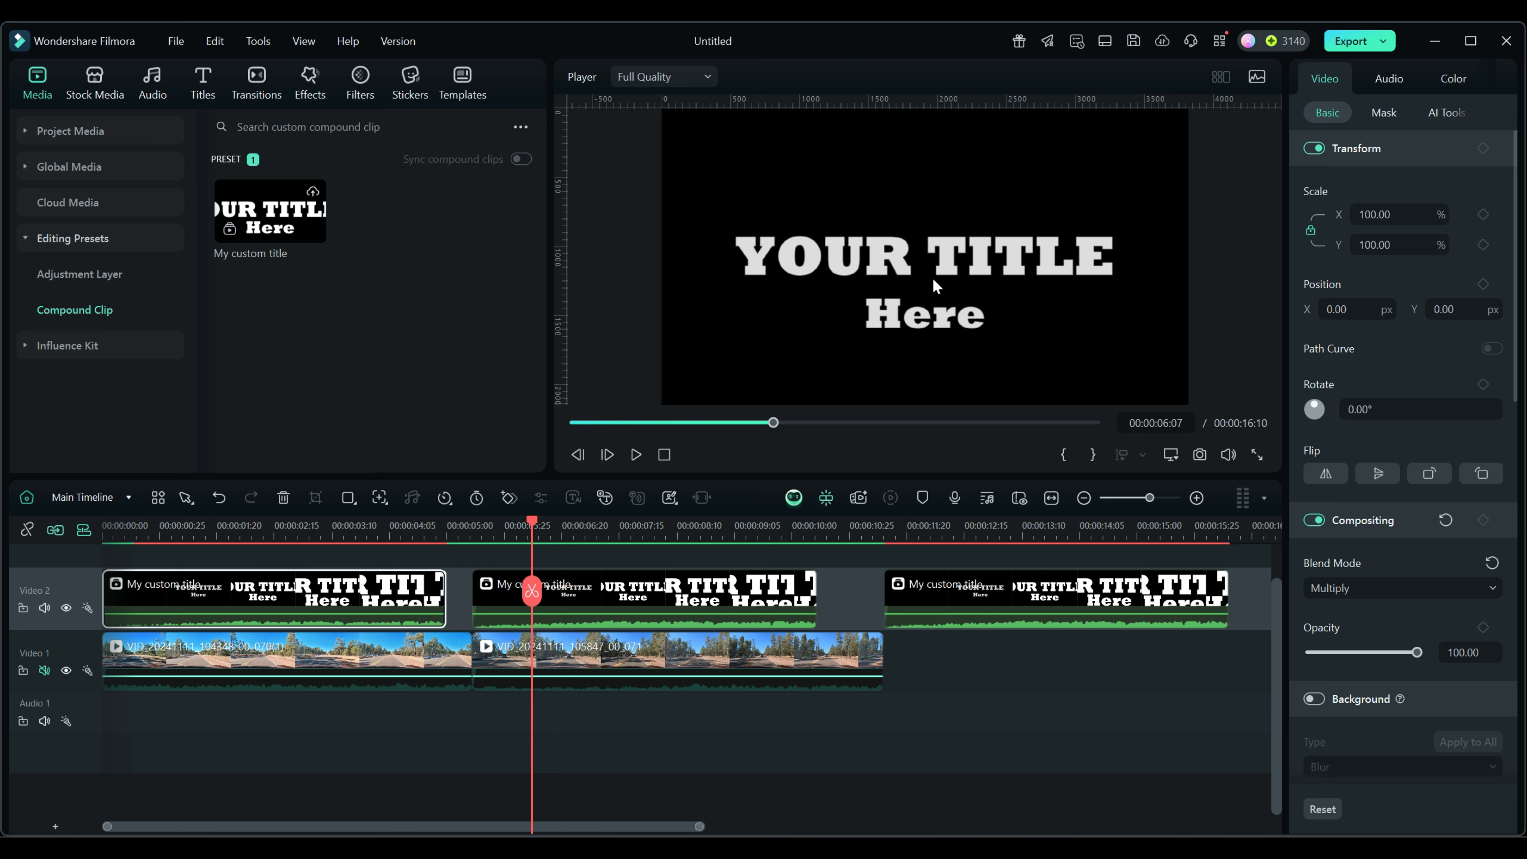
Delete the third 'My custom title' clip at the end of Video 2.
right_click(370, 600)
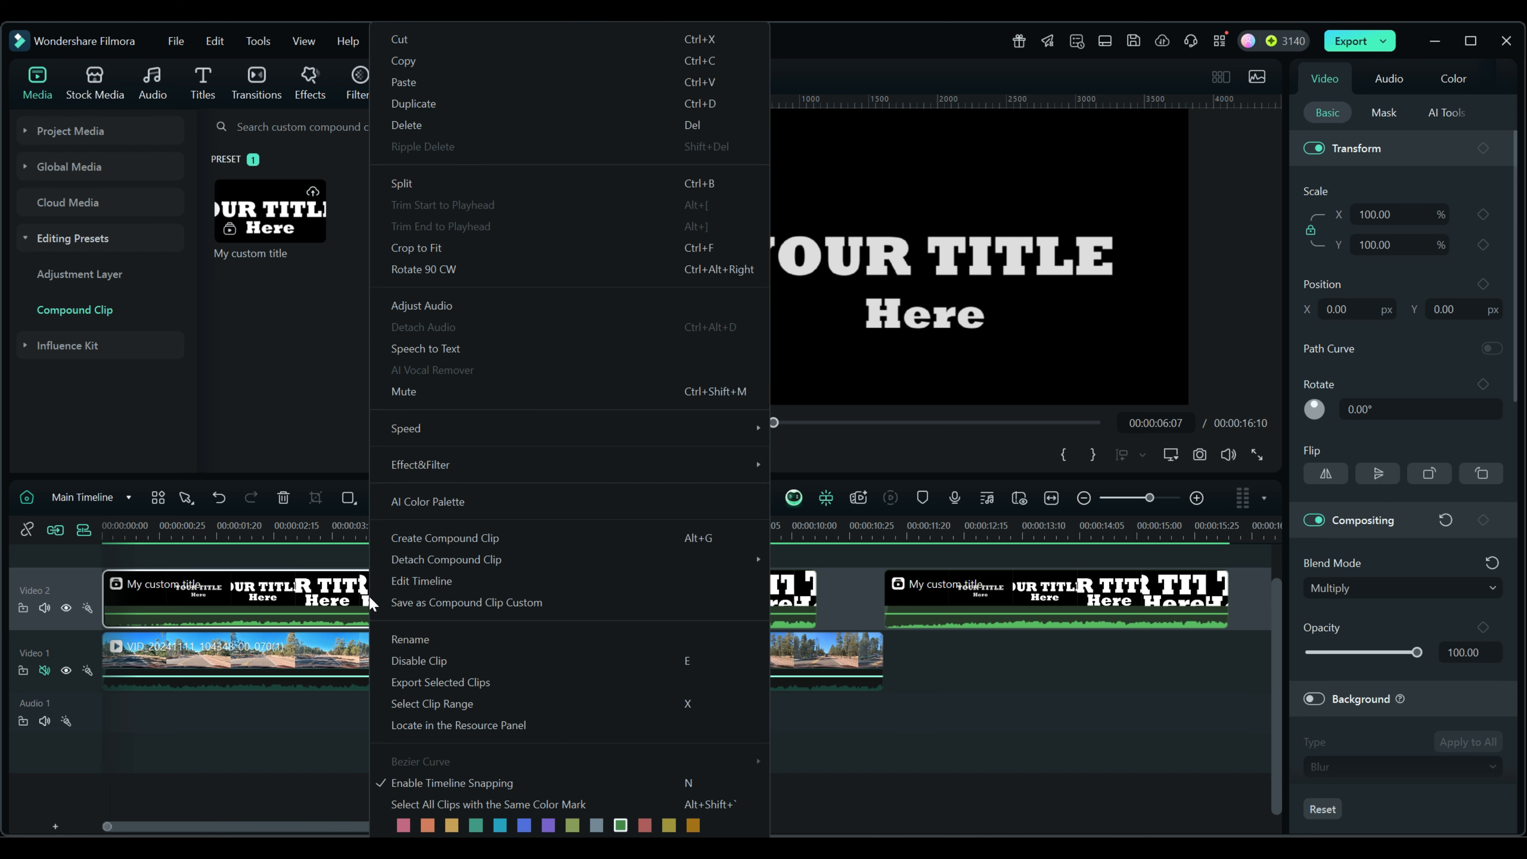
click(955, 609)
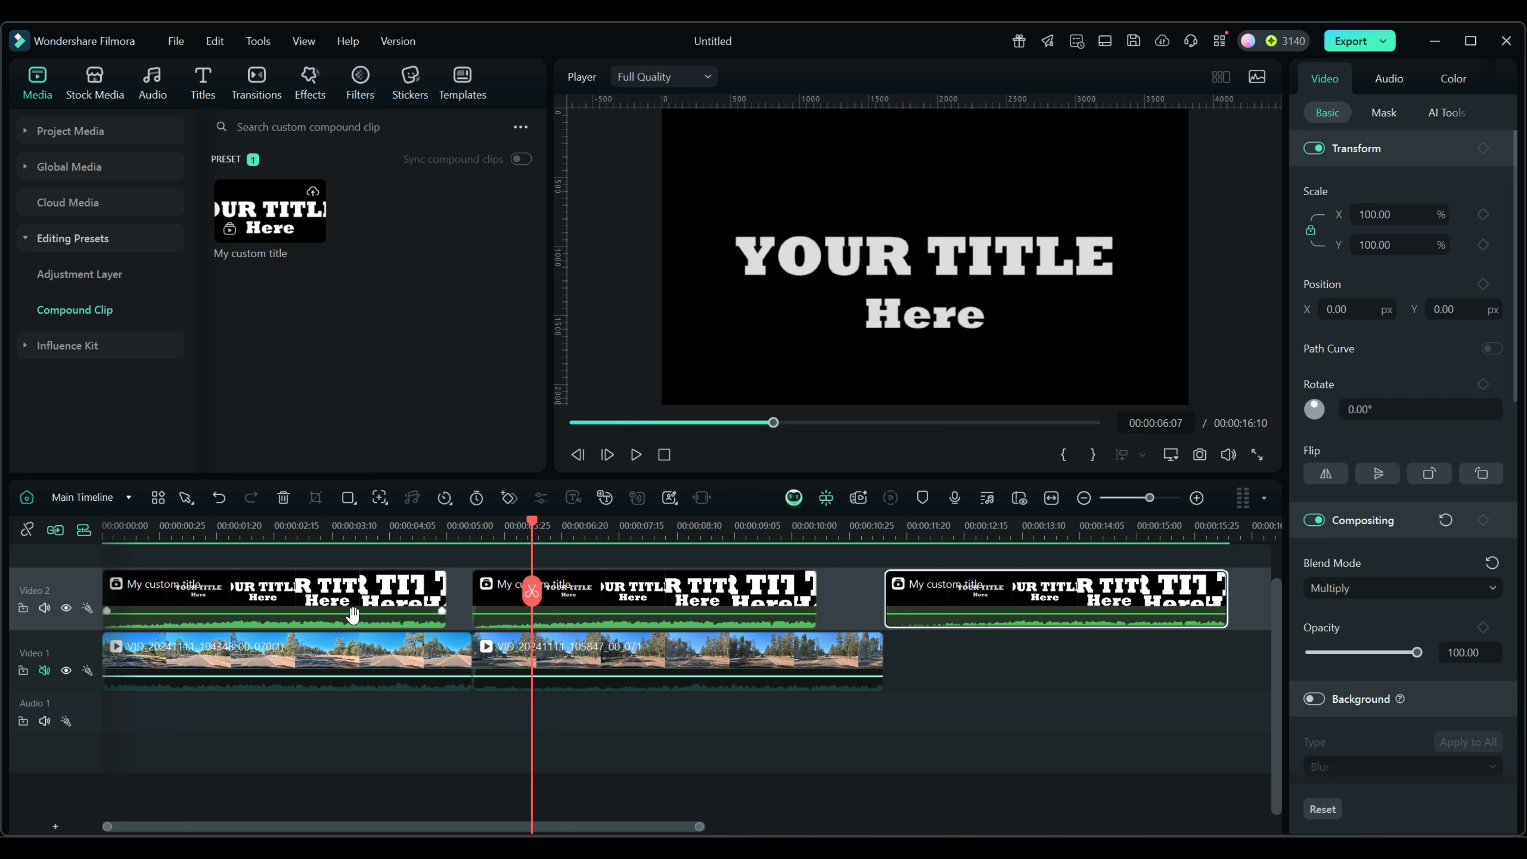
click(964, 599)
key(Delete)
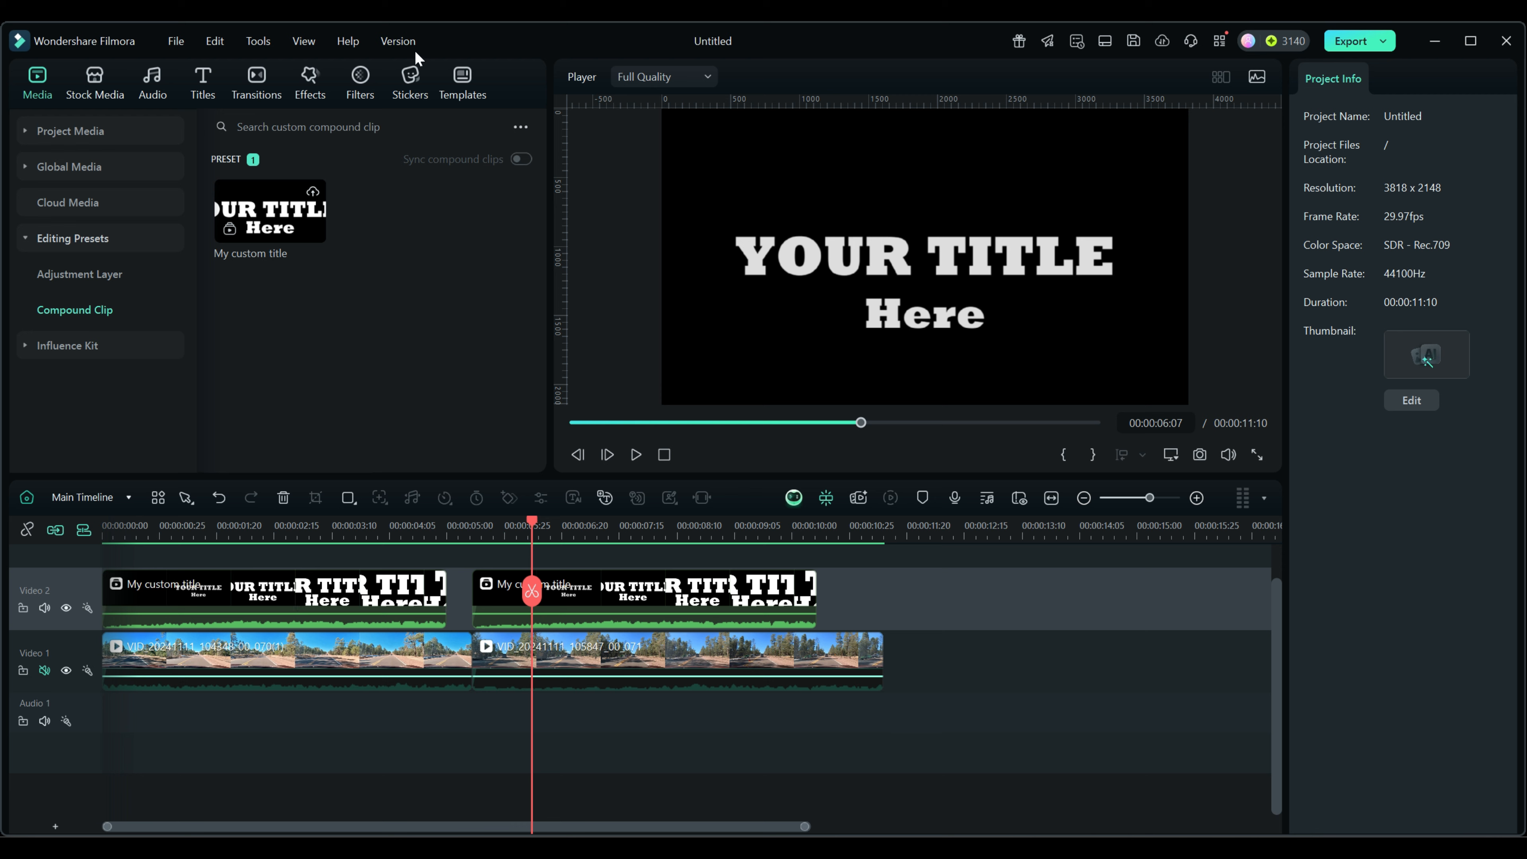
Check the Filmora version (14.7.4), then show the first My custom title clip's properties.
click(406, 42)
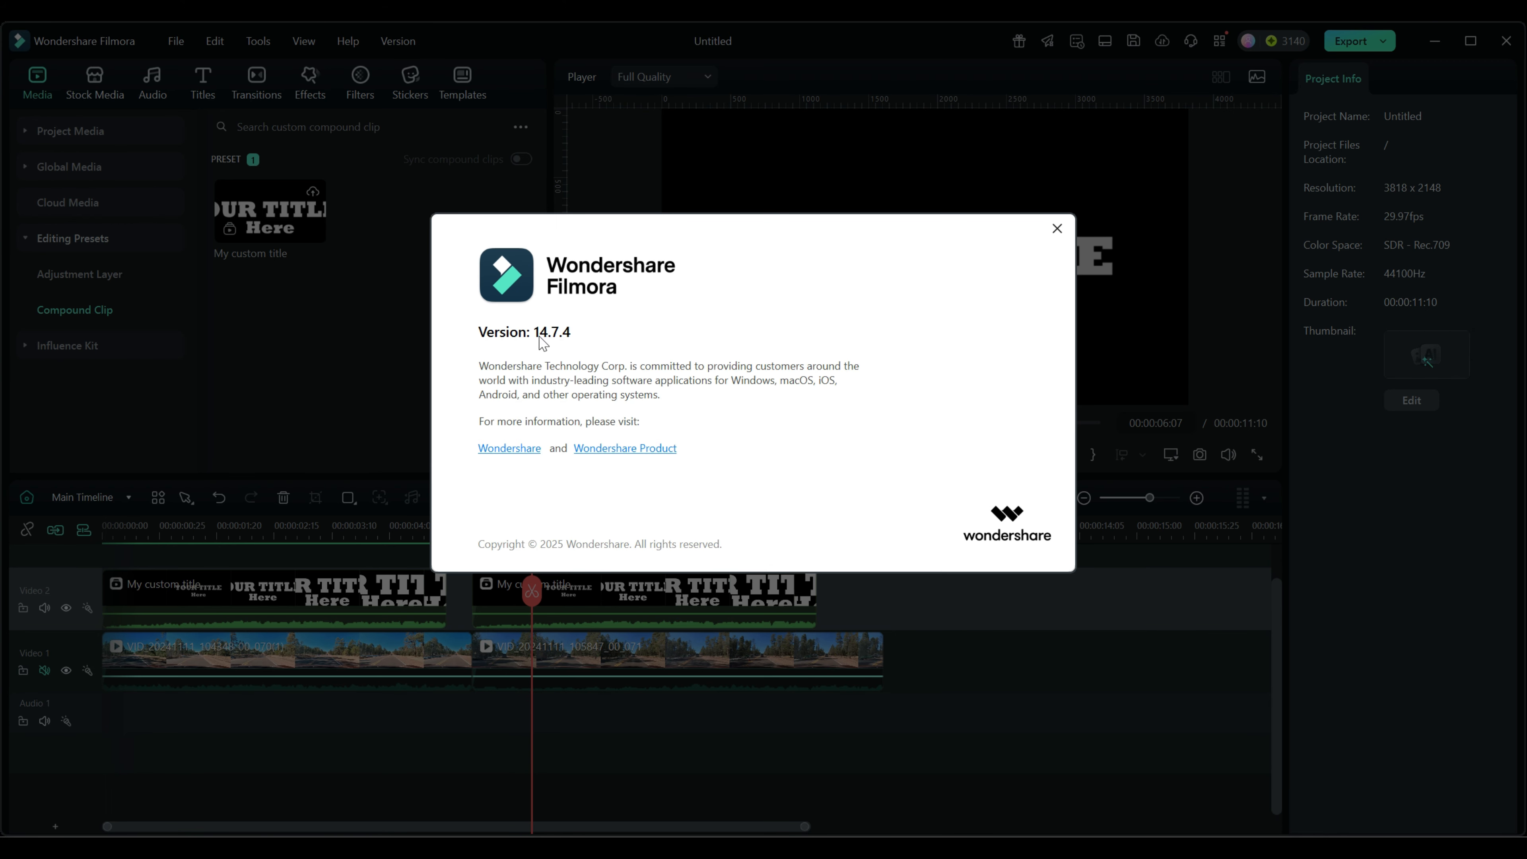
click(1056, 229)
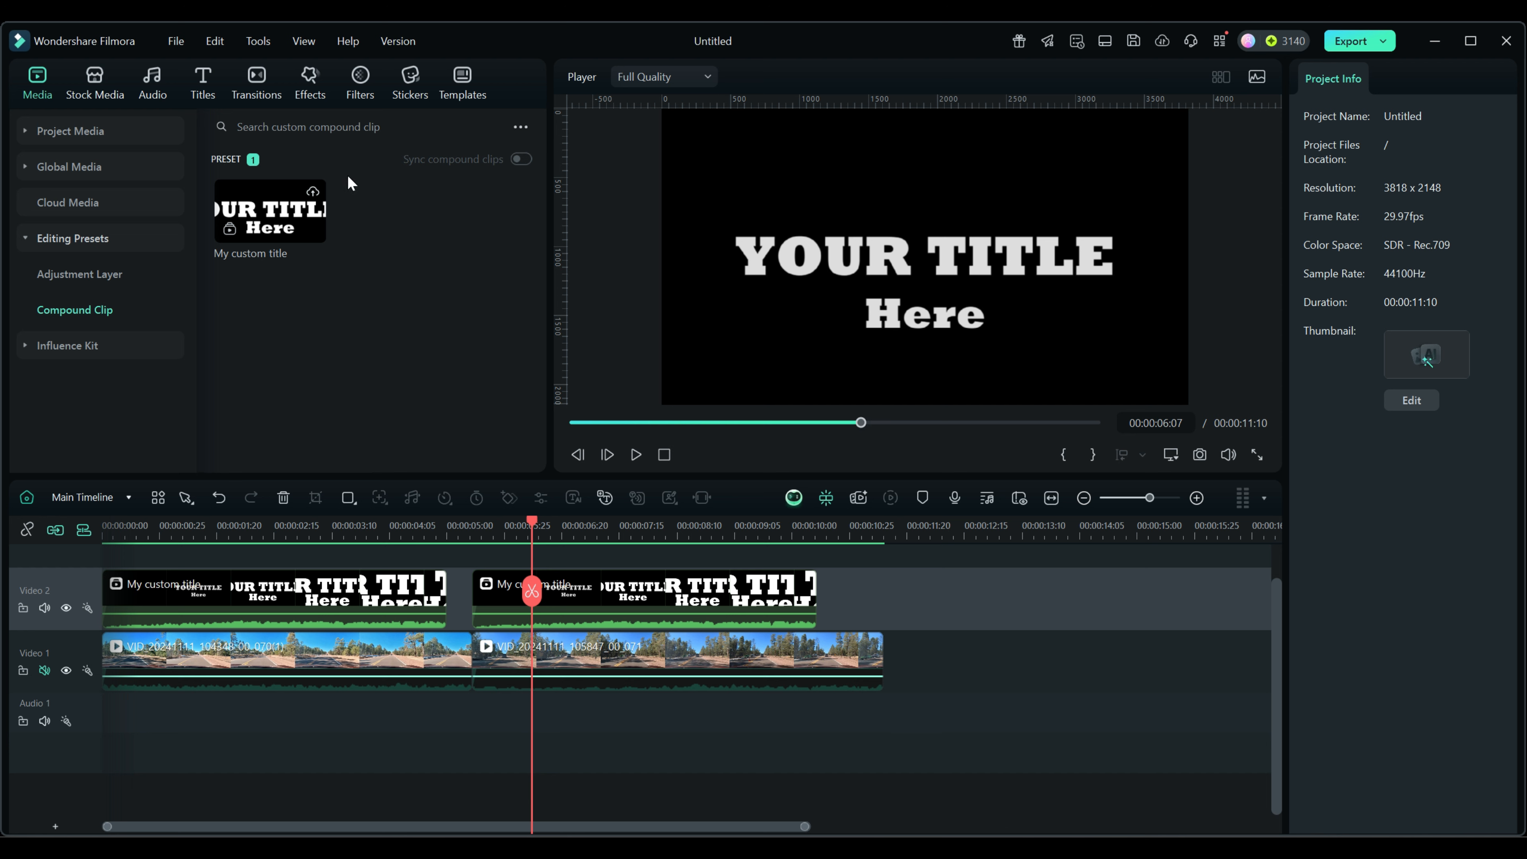
click(357, 595)
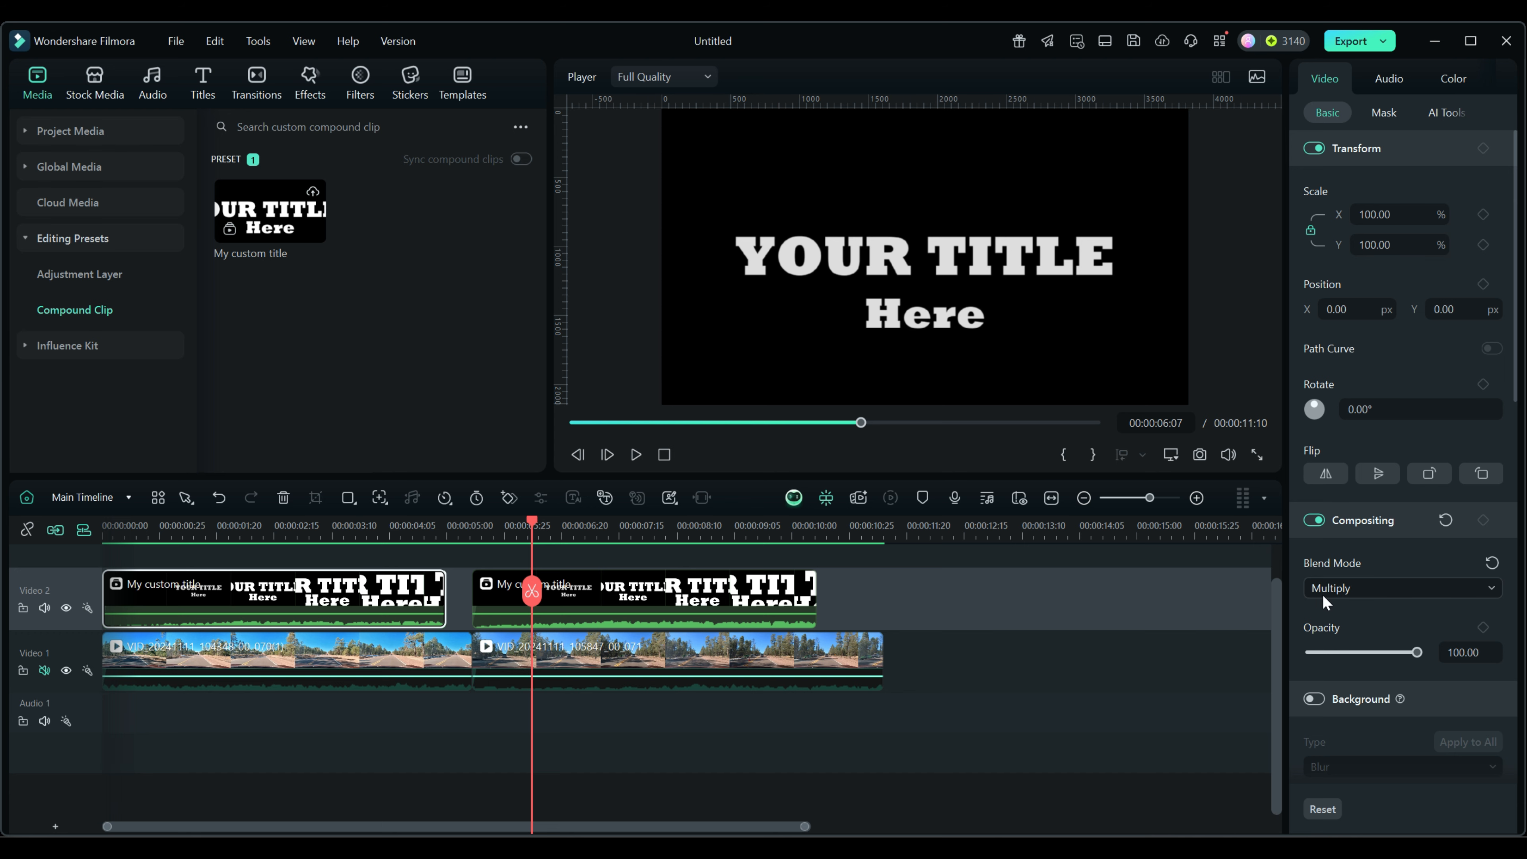
Set the second My custom title clip's blend mode to Multiply.
double_click(659, 594)
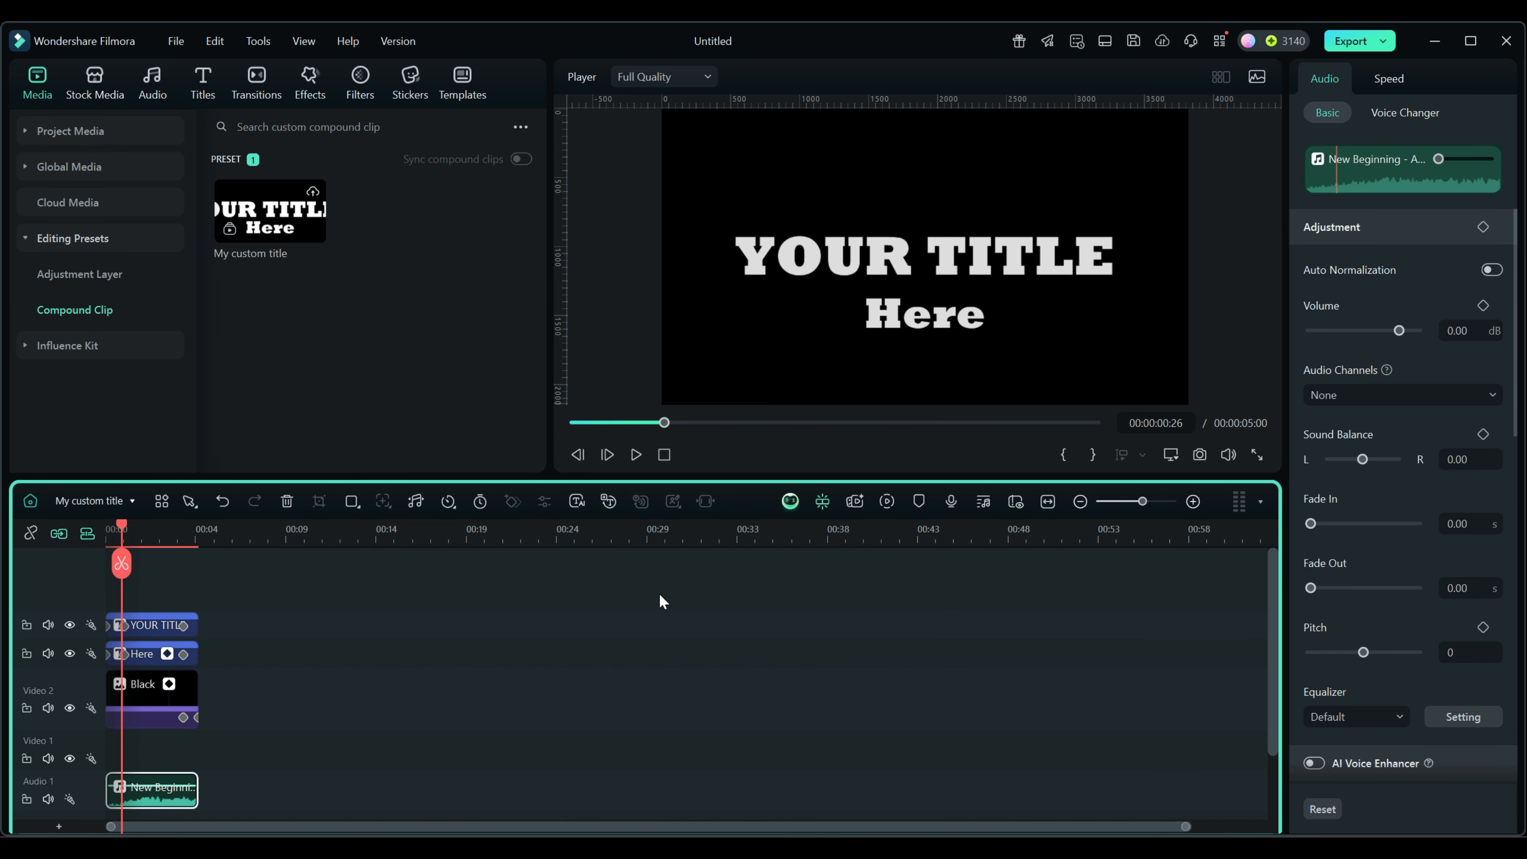
click(30, 500)
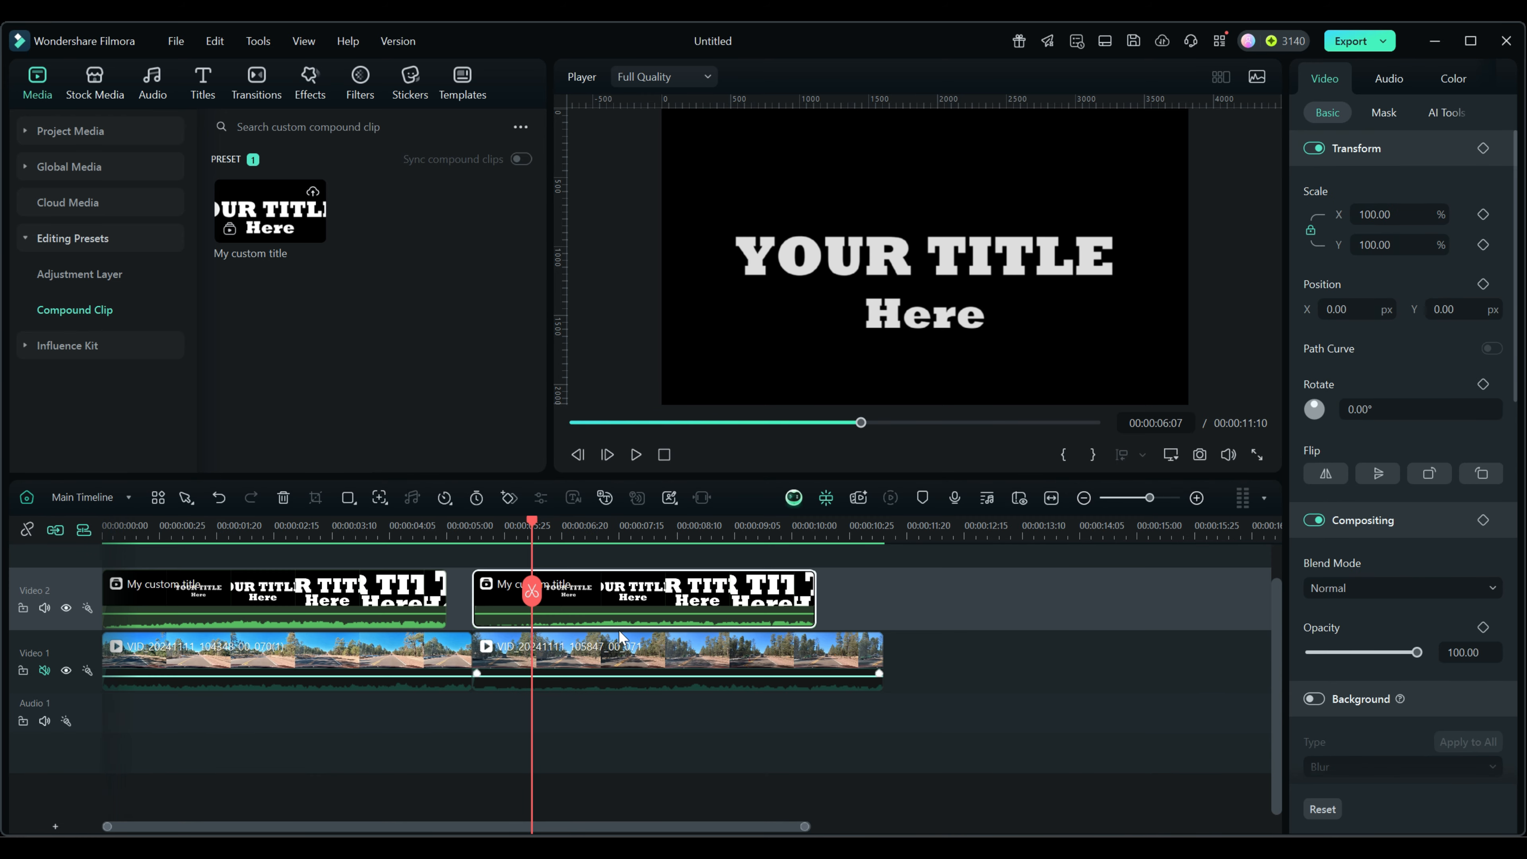
click(1360, 591)
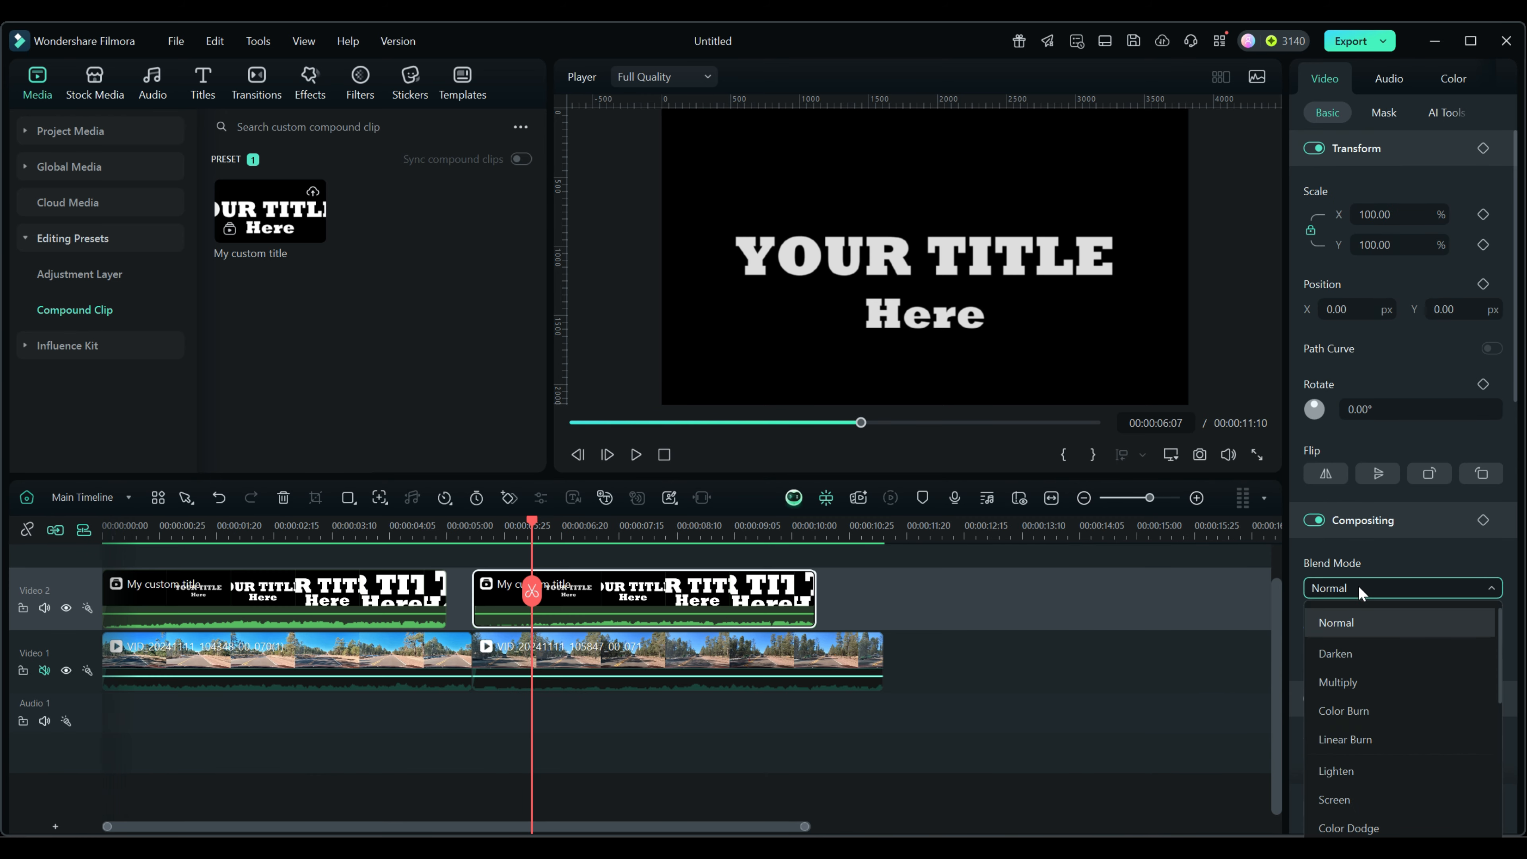
click(1346, 681)
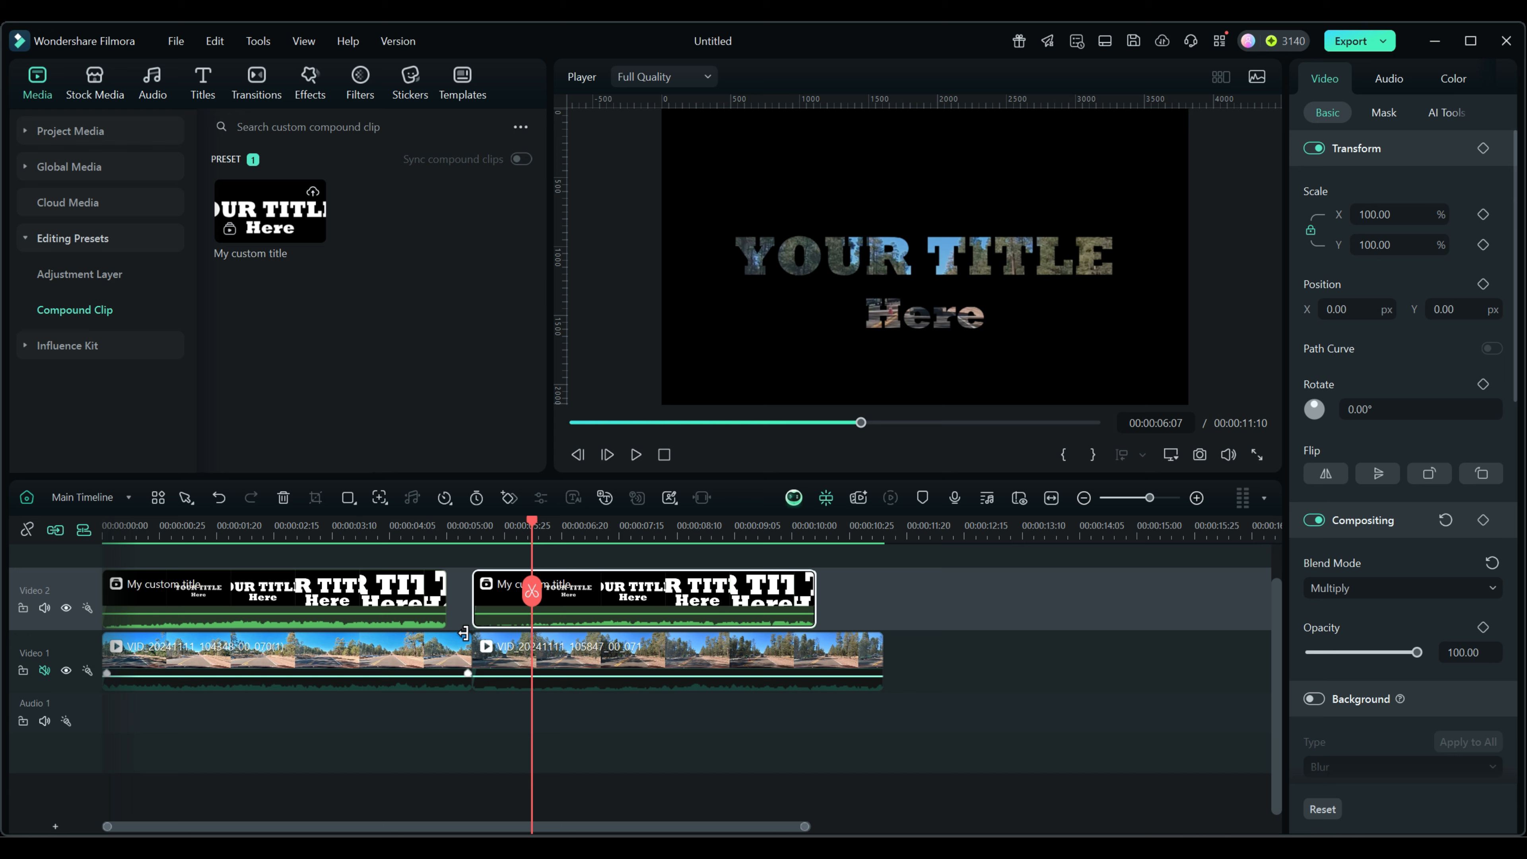
Delete the second title clip from the timeline.
right_click(622, 603)
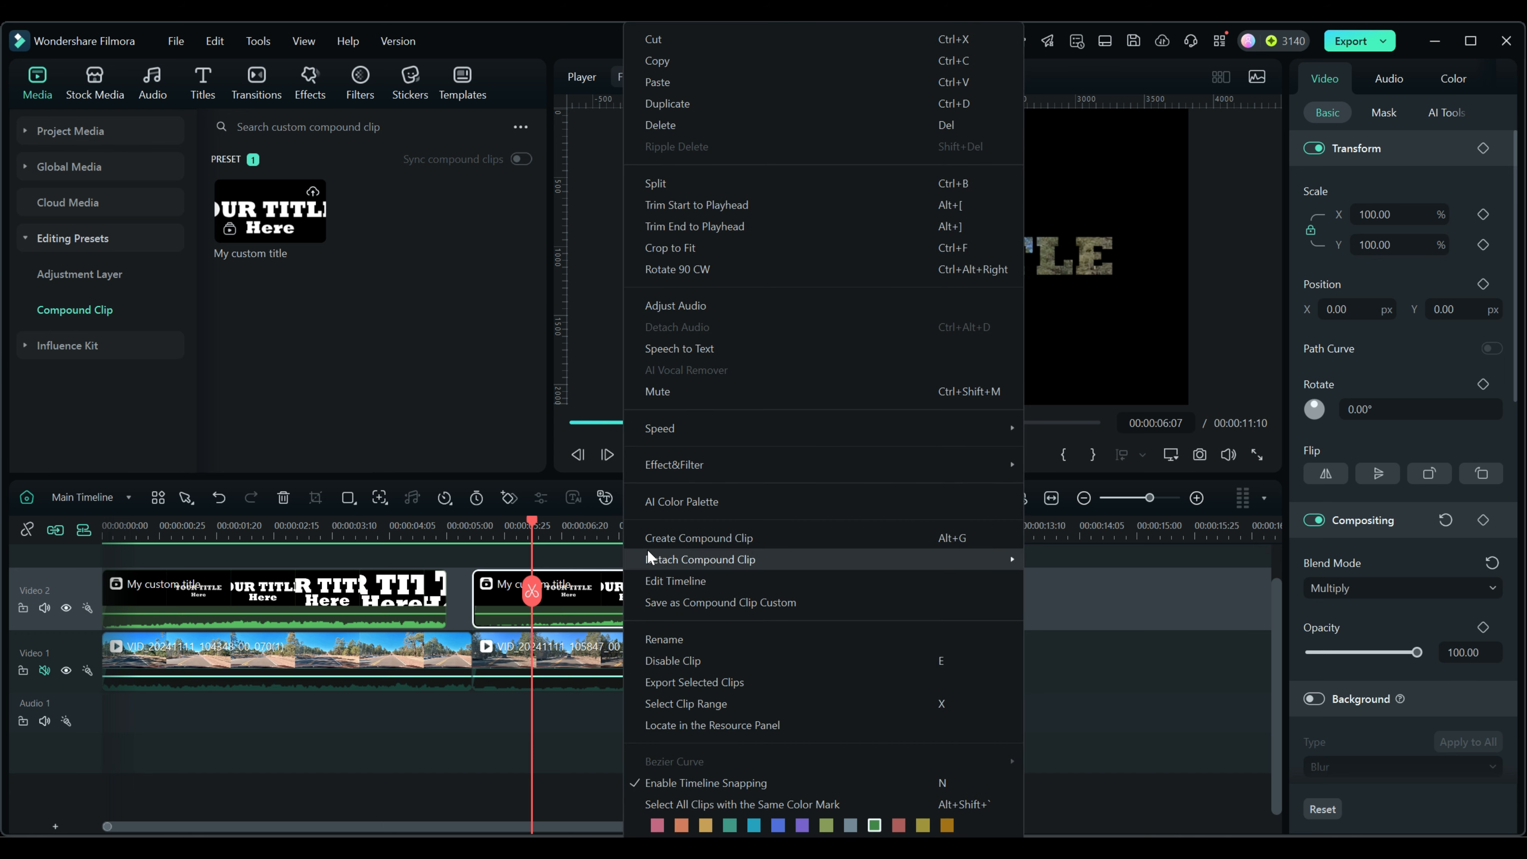
click(657, 124)
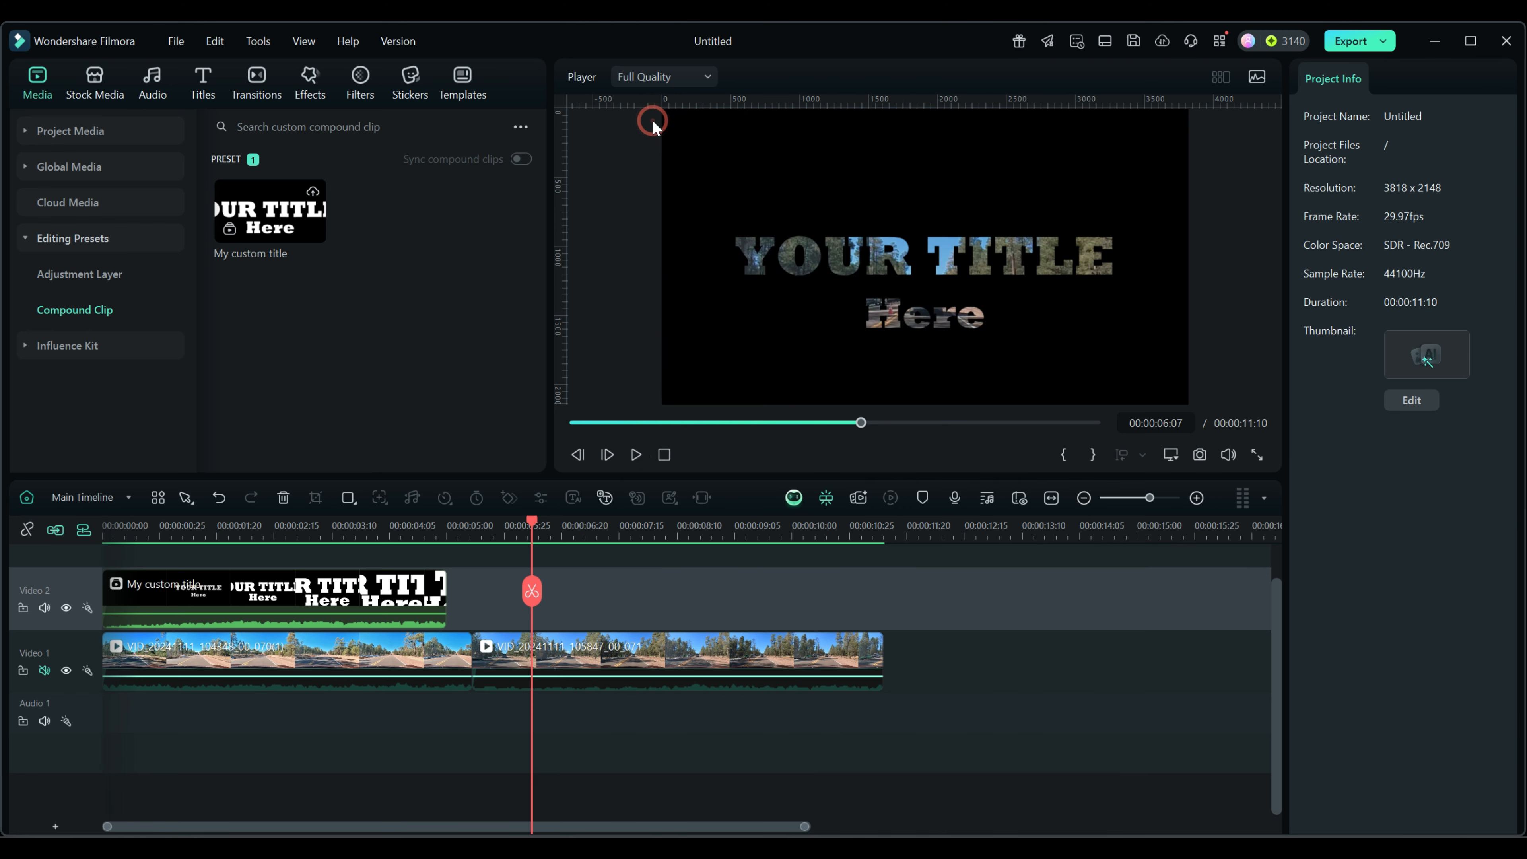
click(96, 501)
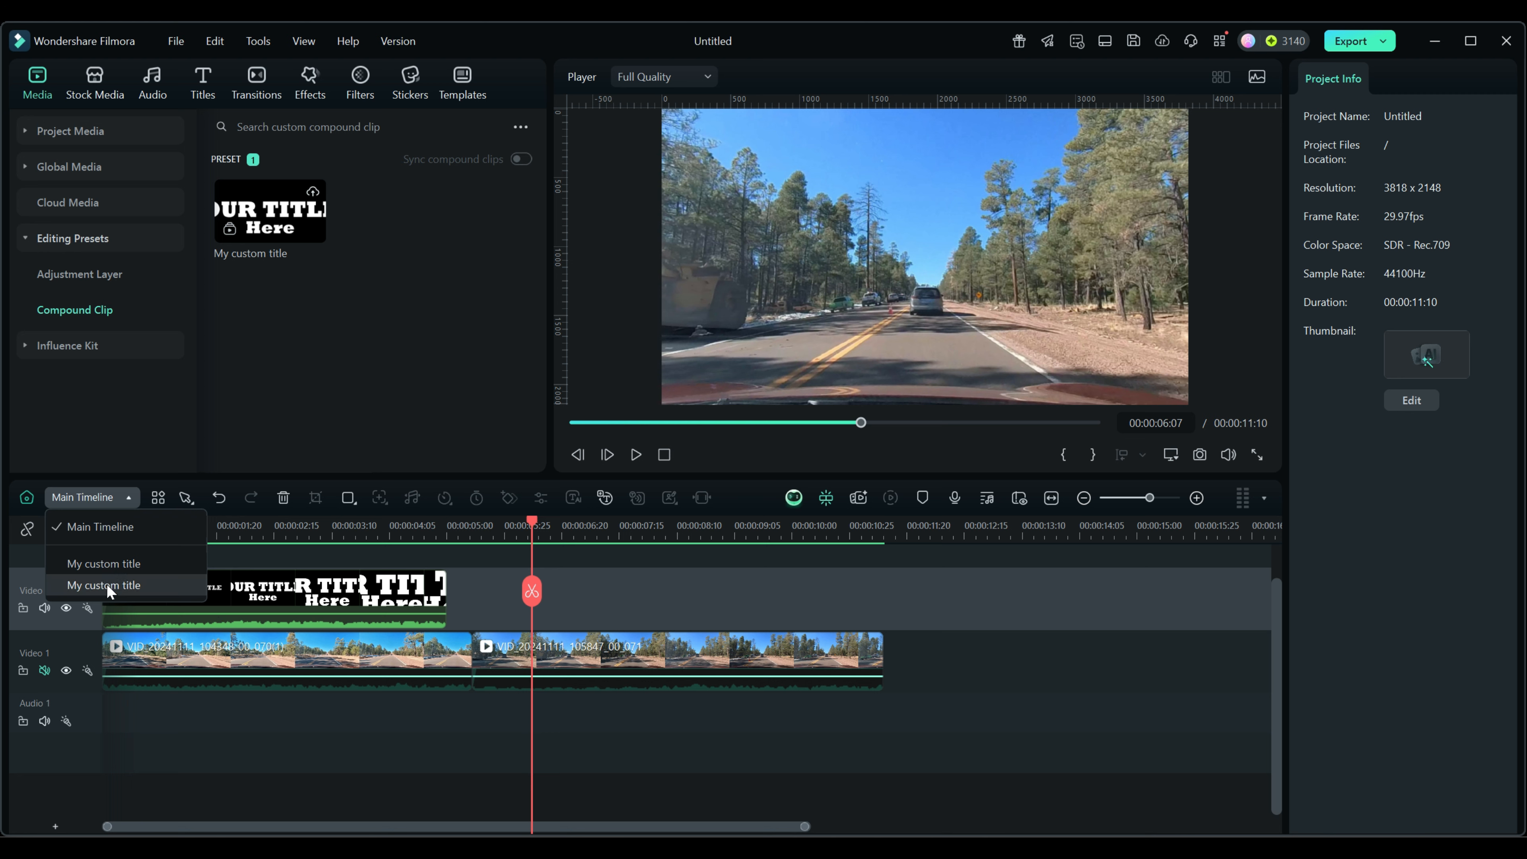
Delete the saved 'My custom title' preset from Editing Presets > Compound Clip.
click(273, 227)
right_click(274, 227)
click(299, 368)
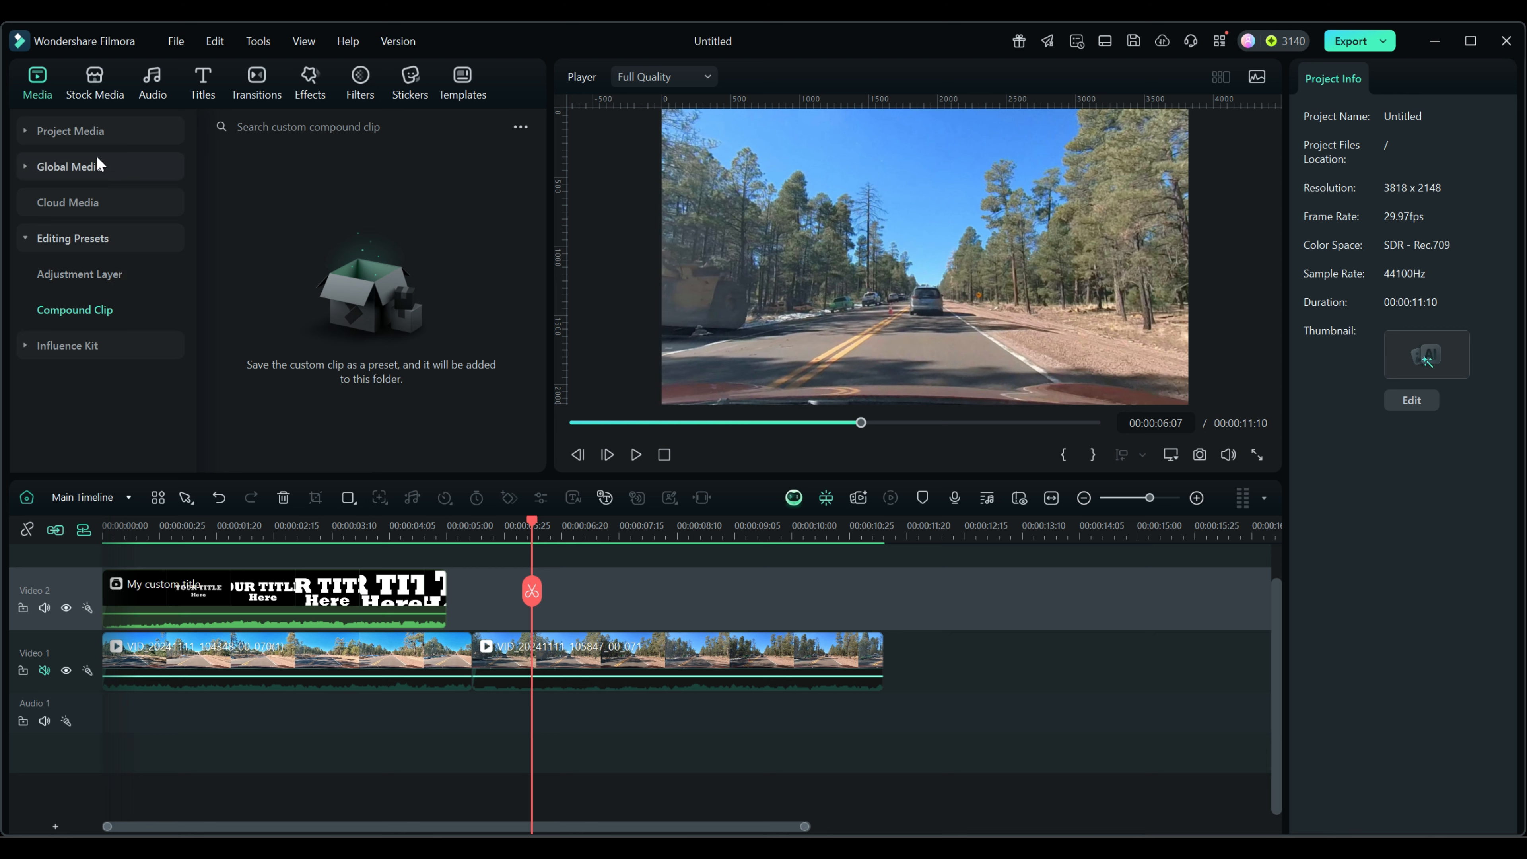
Delete the duplicate 'My custom title' item from the project media.
click(104, 137)
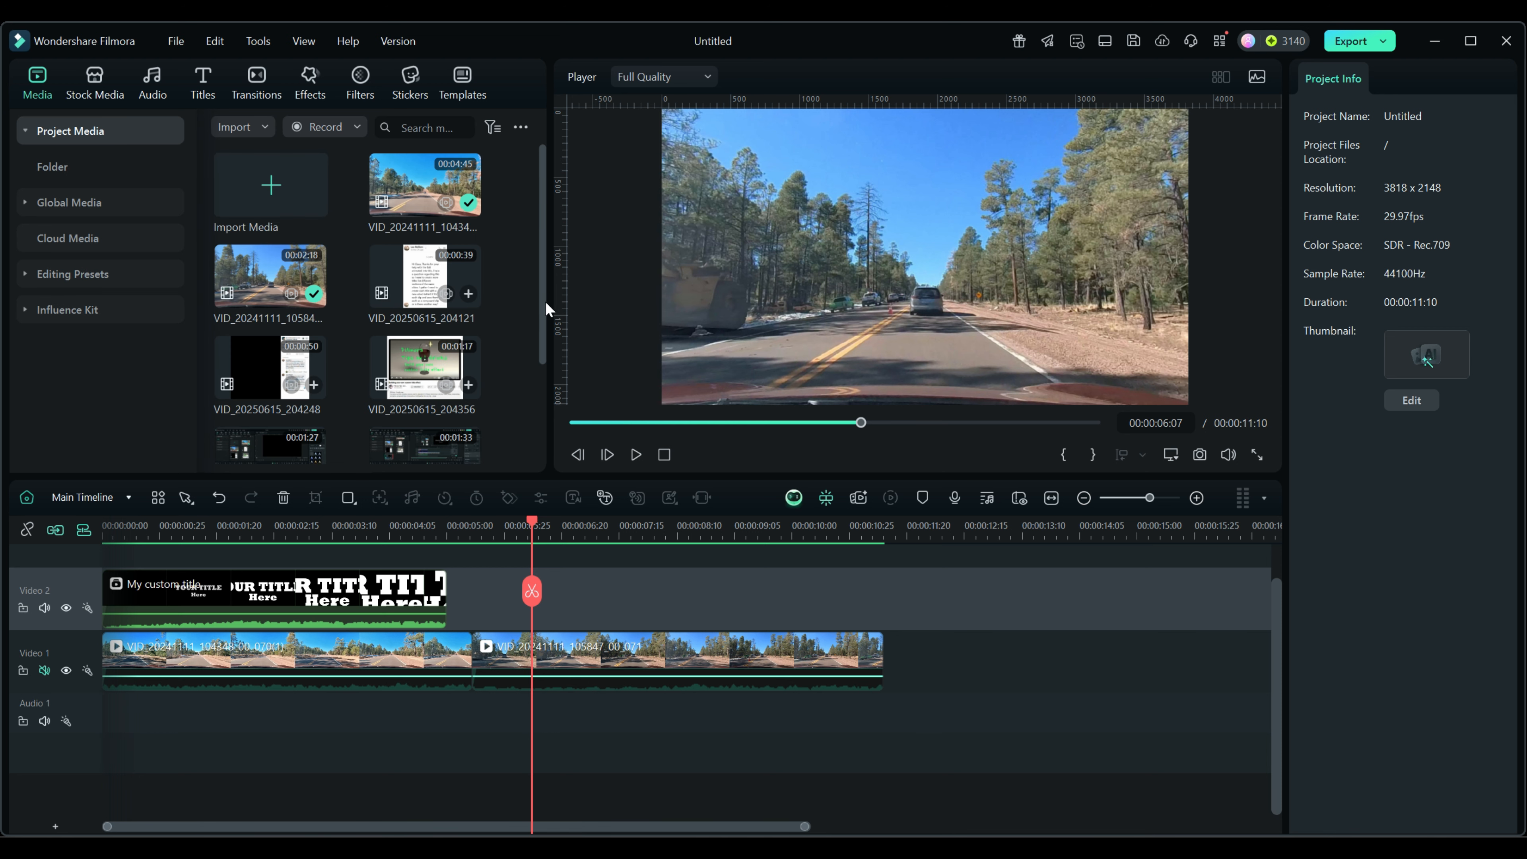
drag(542, 301, 540, 490)
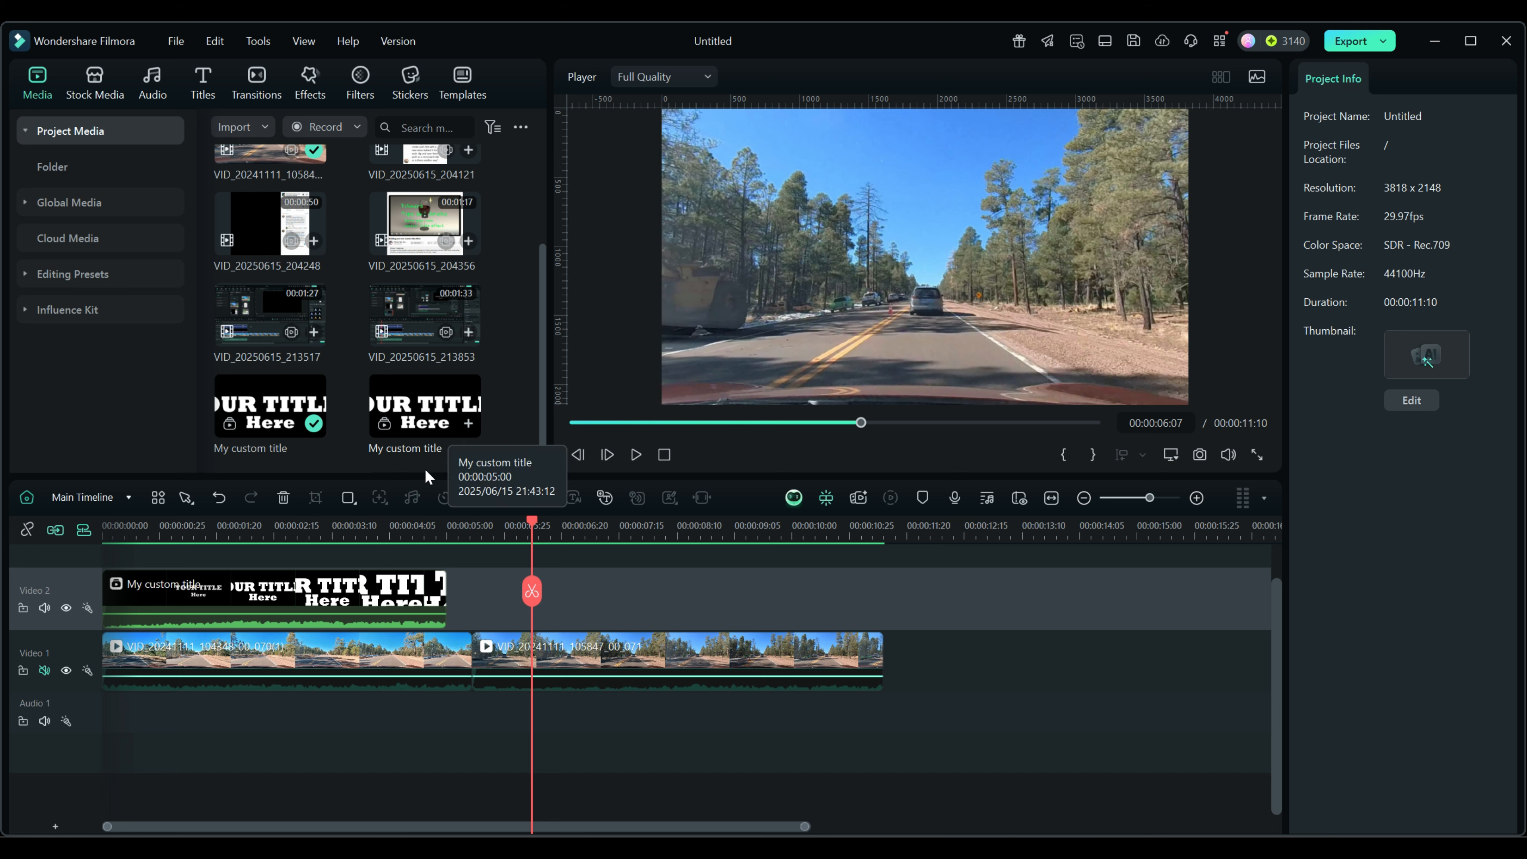
click(127, 496)
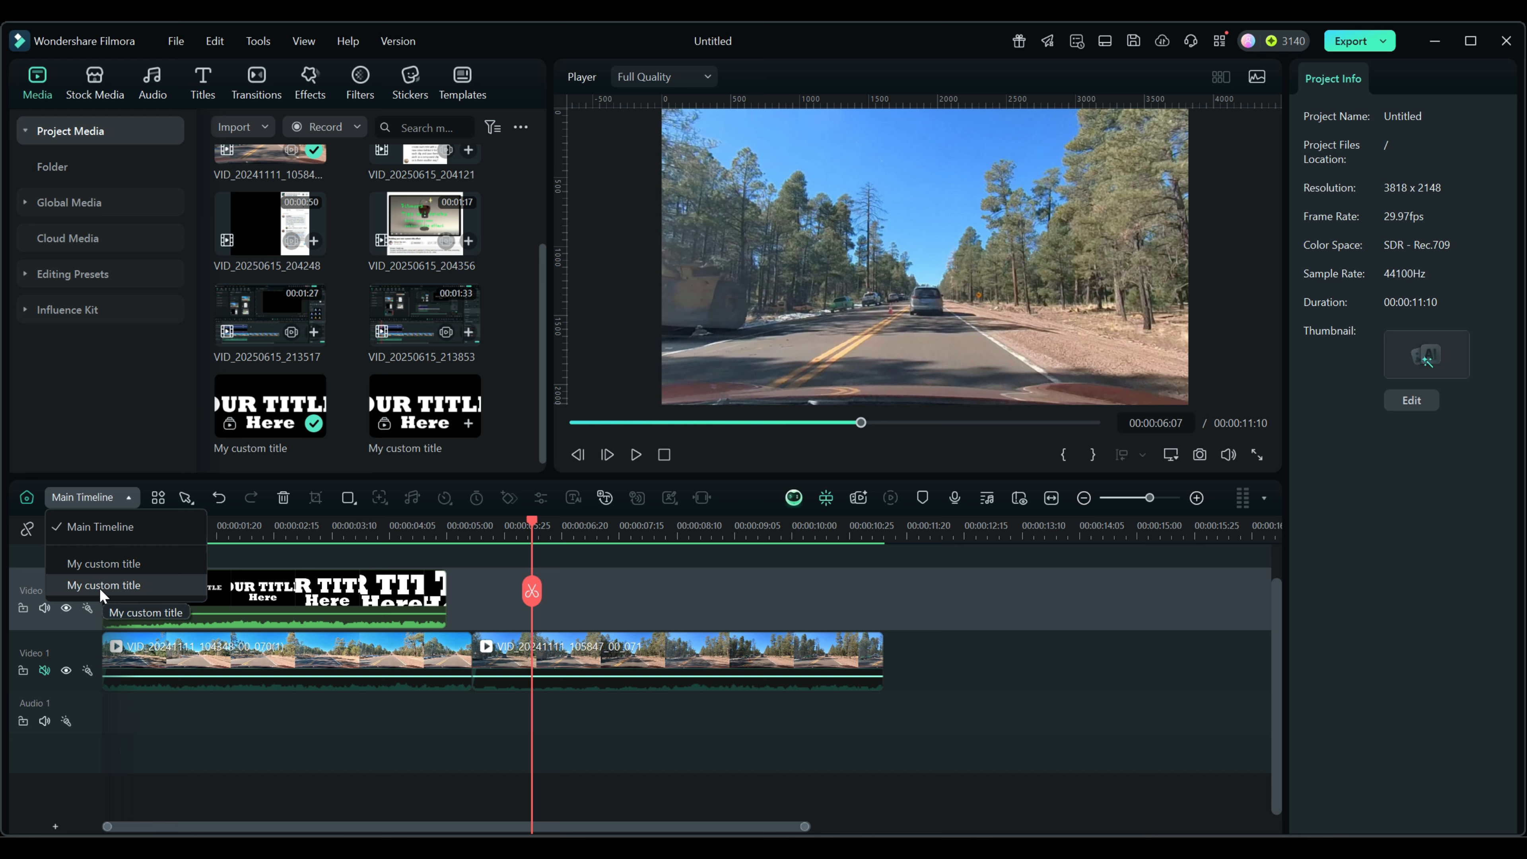
click(436, 415)
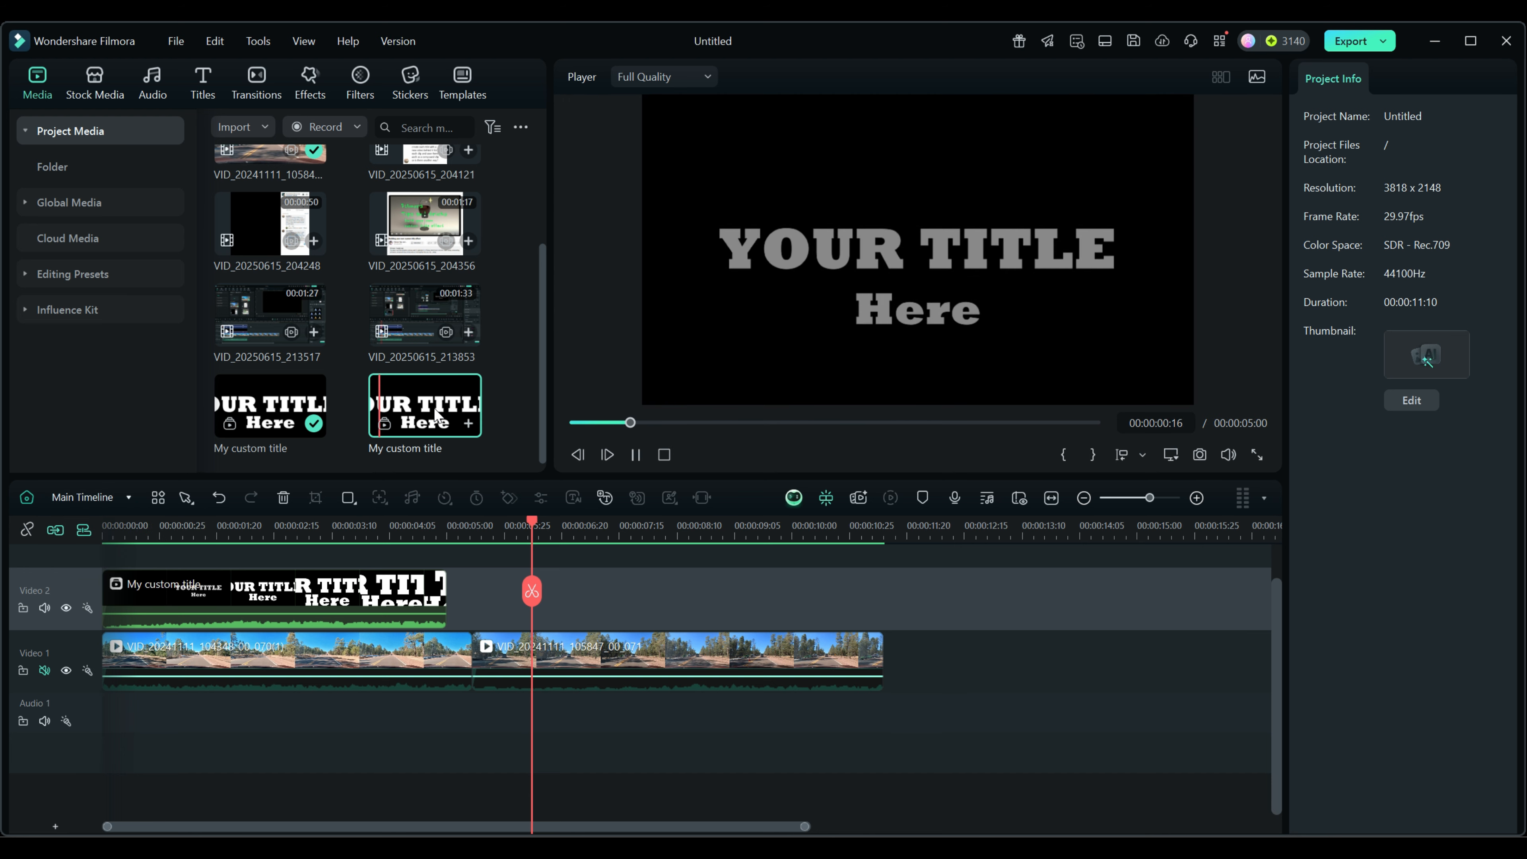
right_click(435, 413)
click(466, 658)
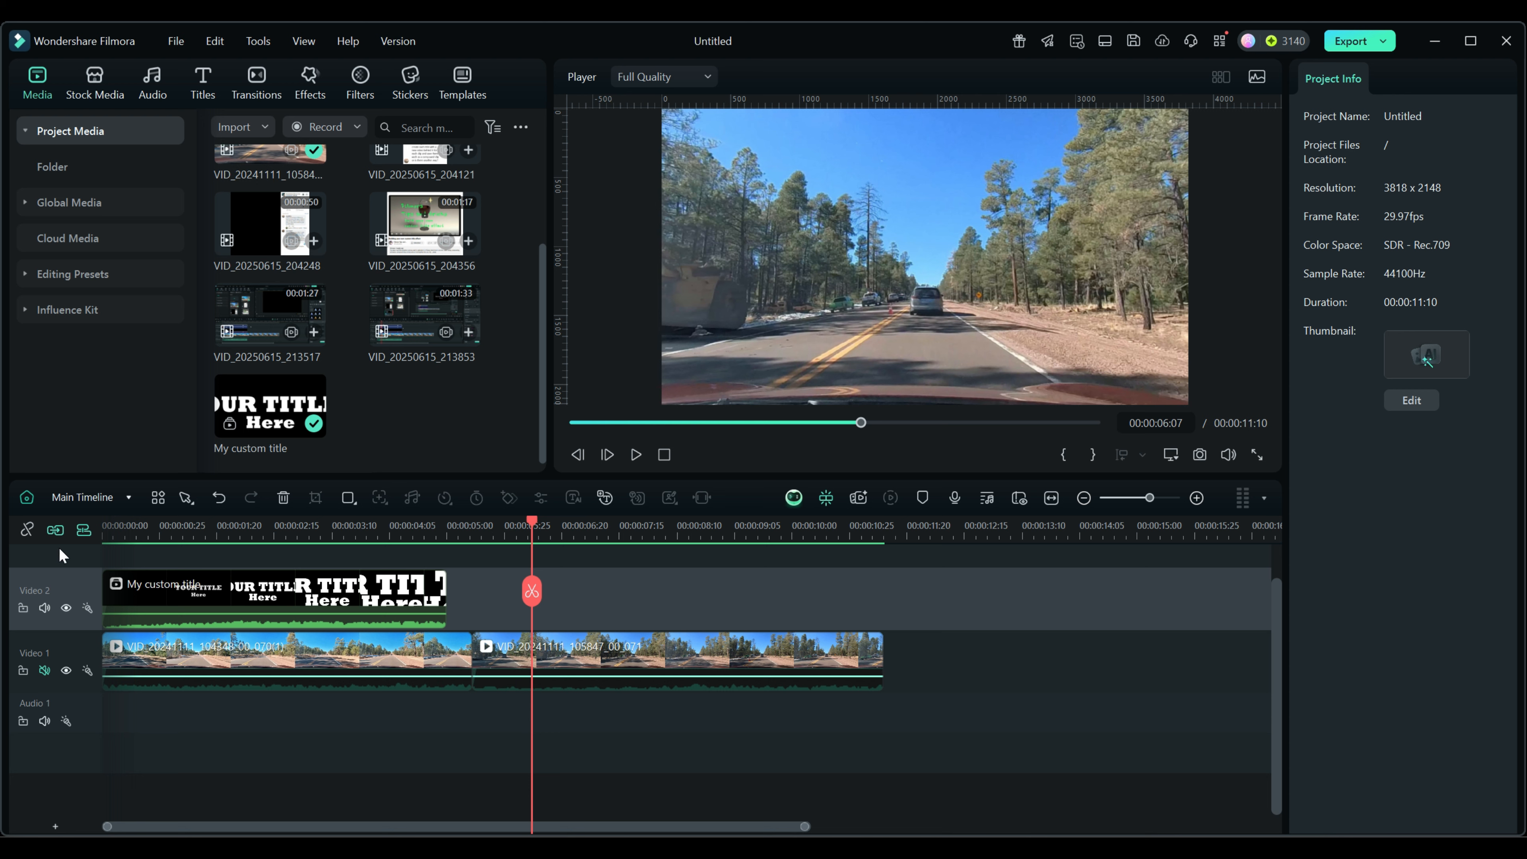
Leave the Video 2 track name unchanged and bring up the title clip's options.
click(76, 498)
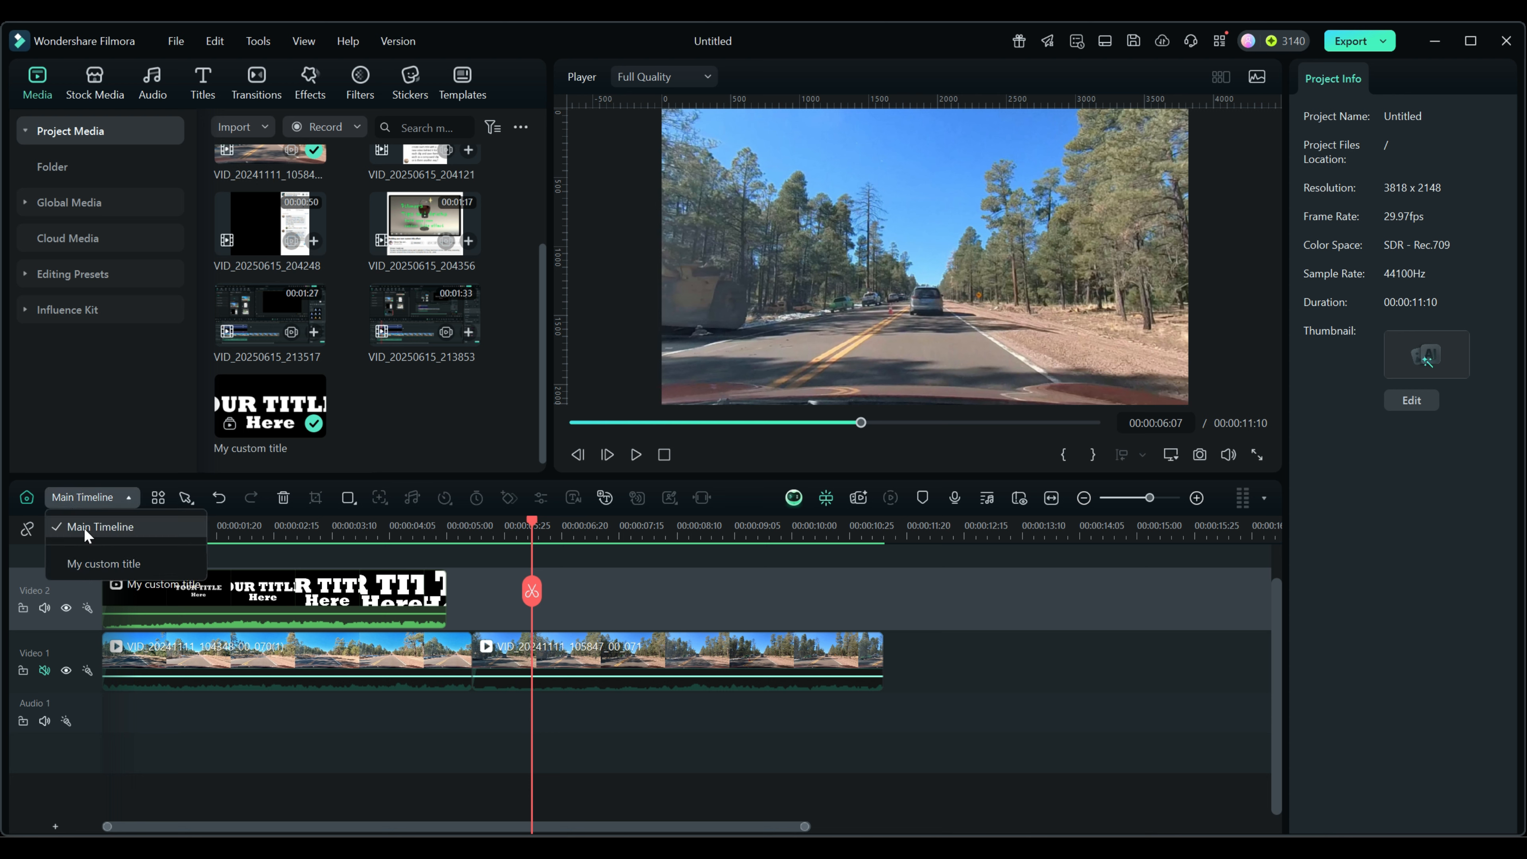
double_click(66, 589)
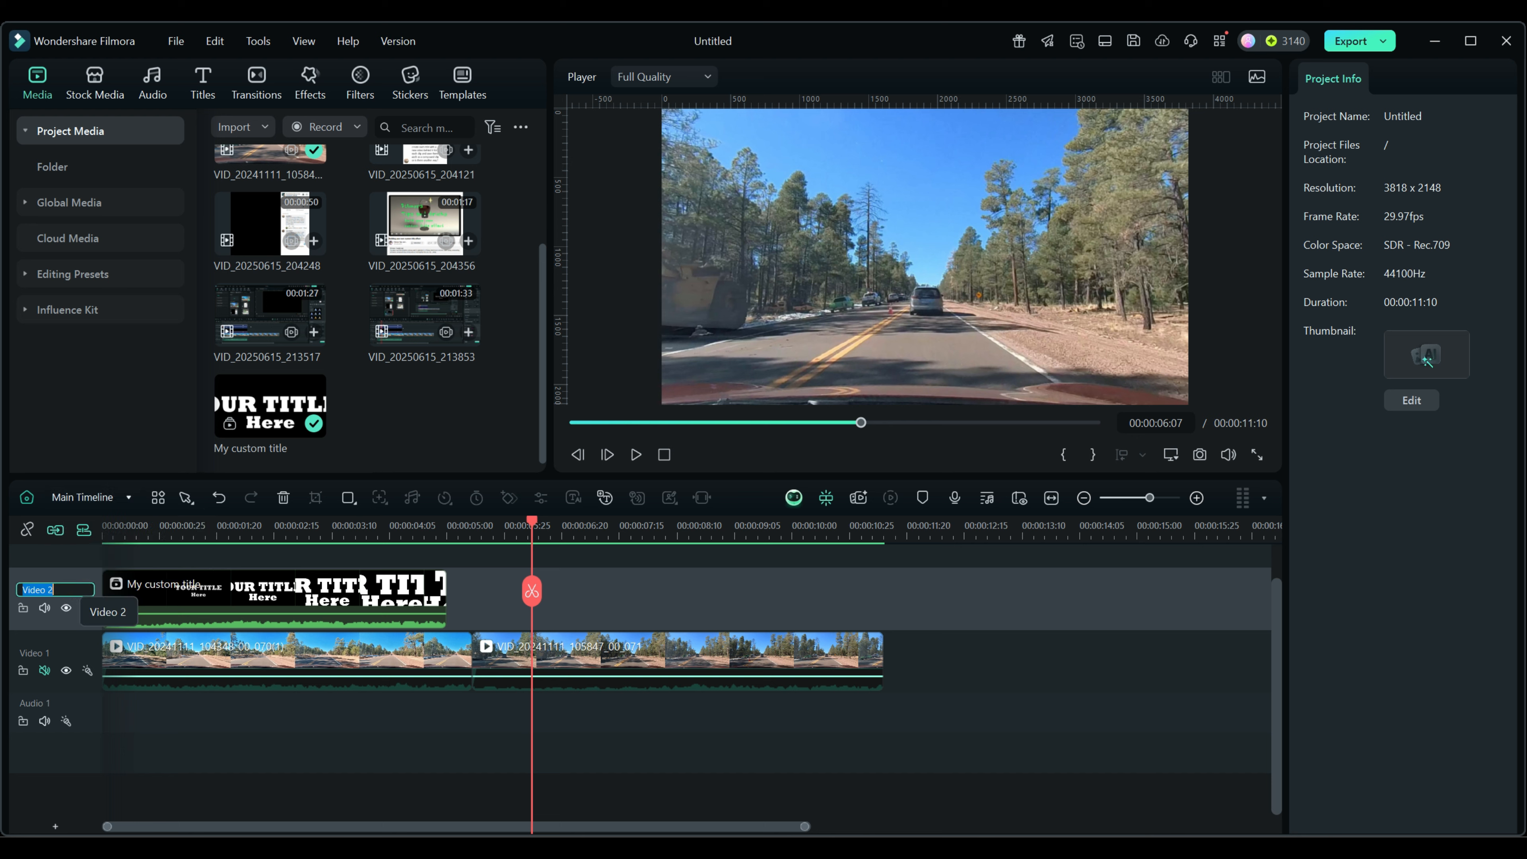
click(73, 622)
right_click(280, 592)
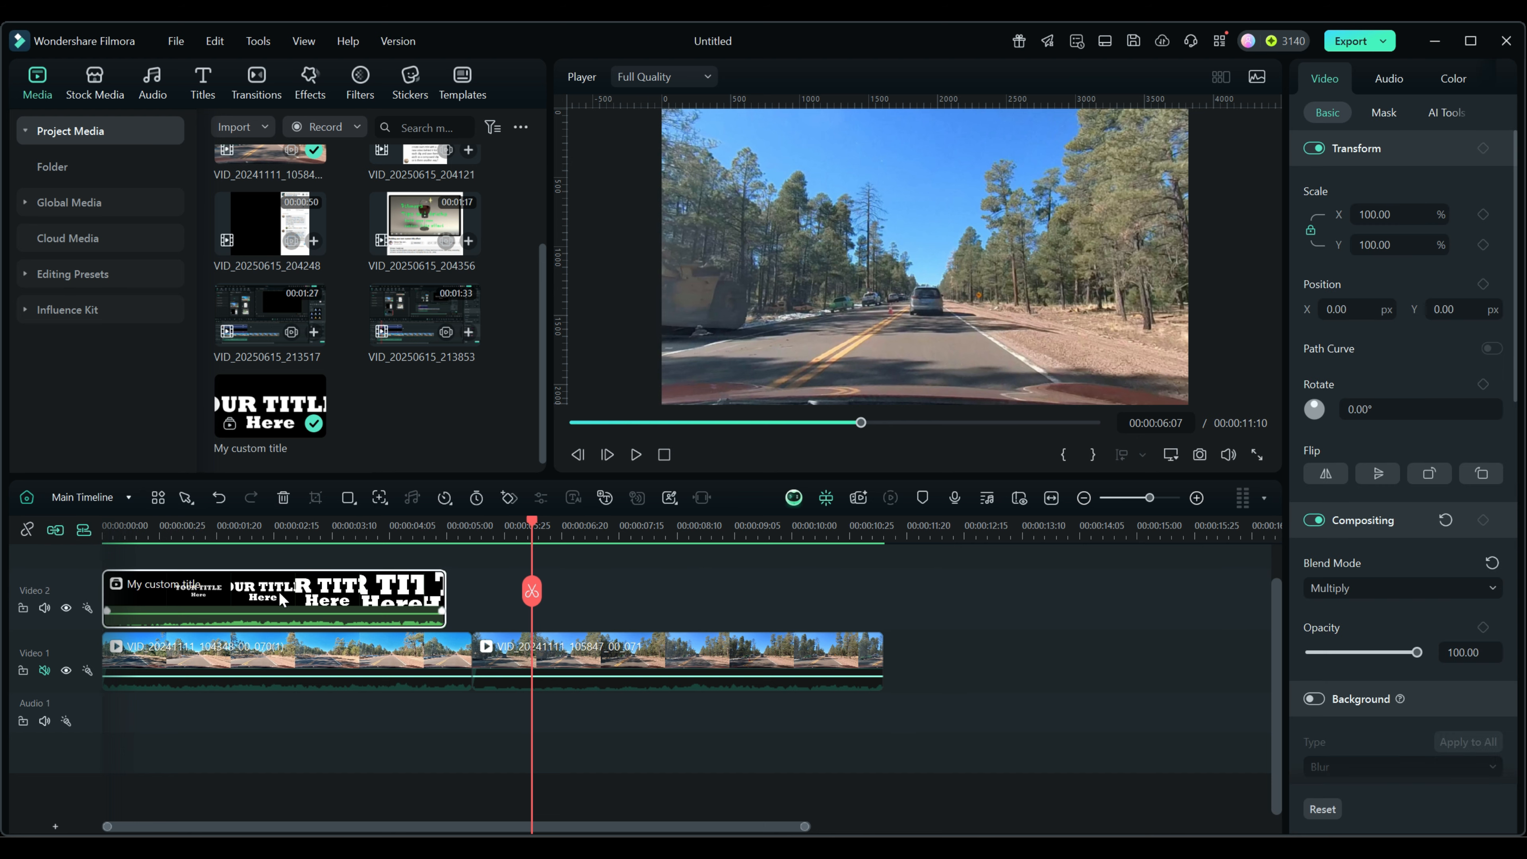
Save the My custom title clip as Compound Clip Custom and reselect it.
mouse_move(302, 562)
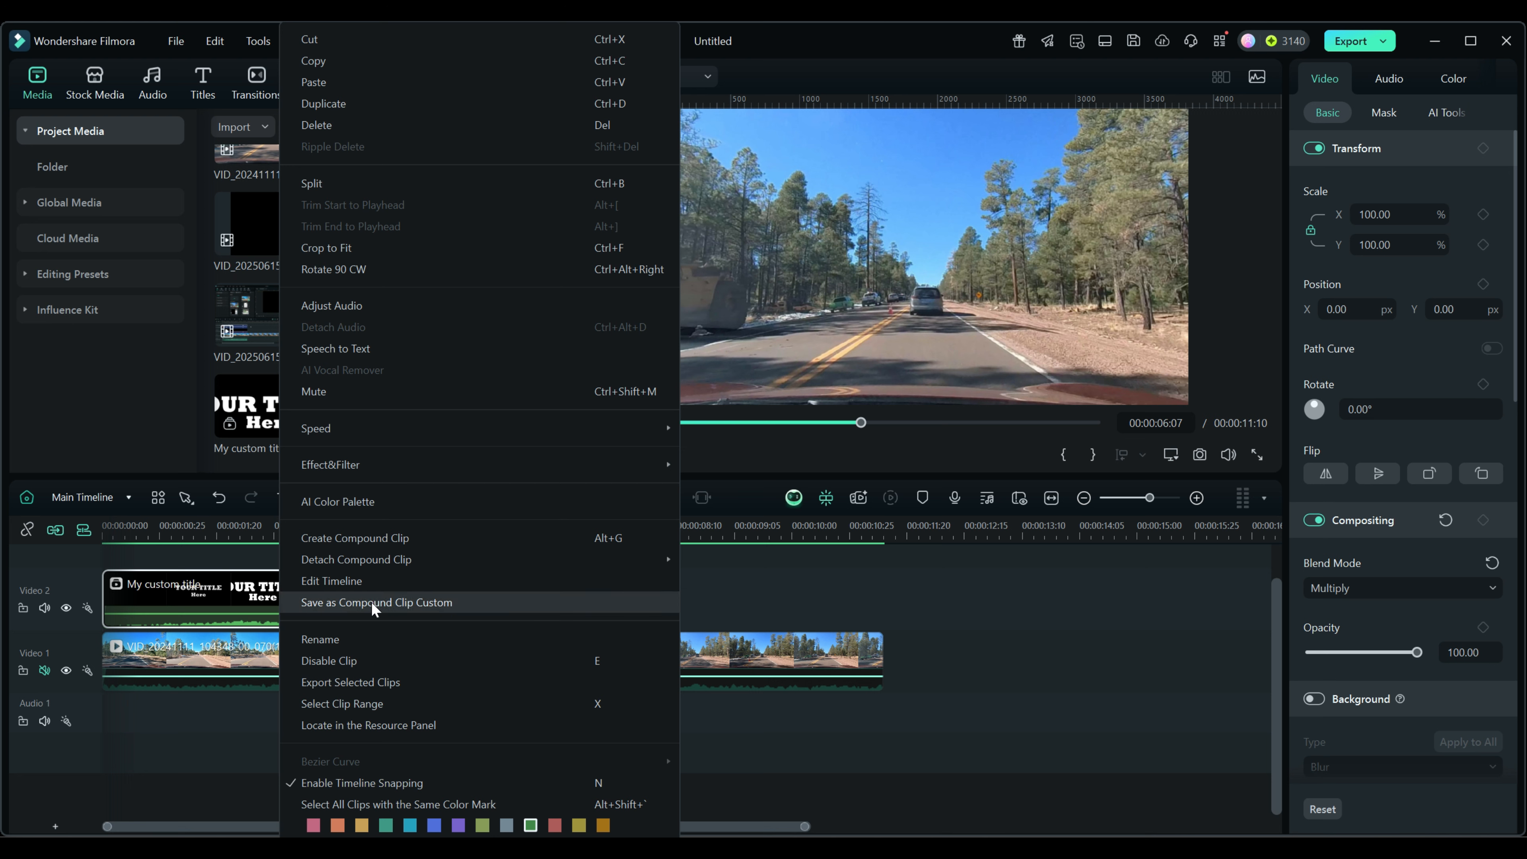
click(433, 602)
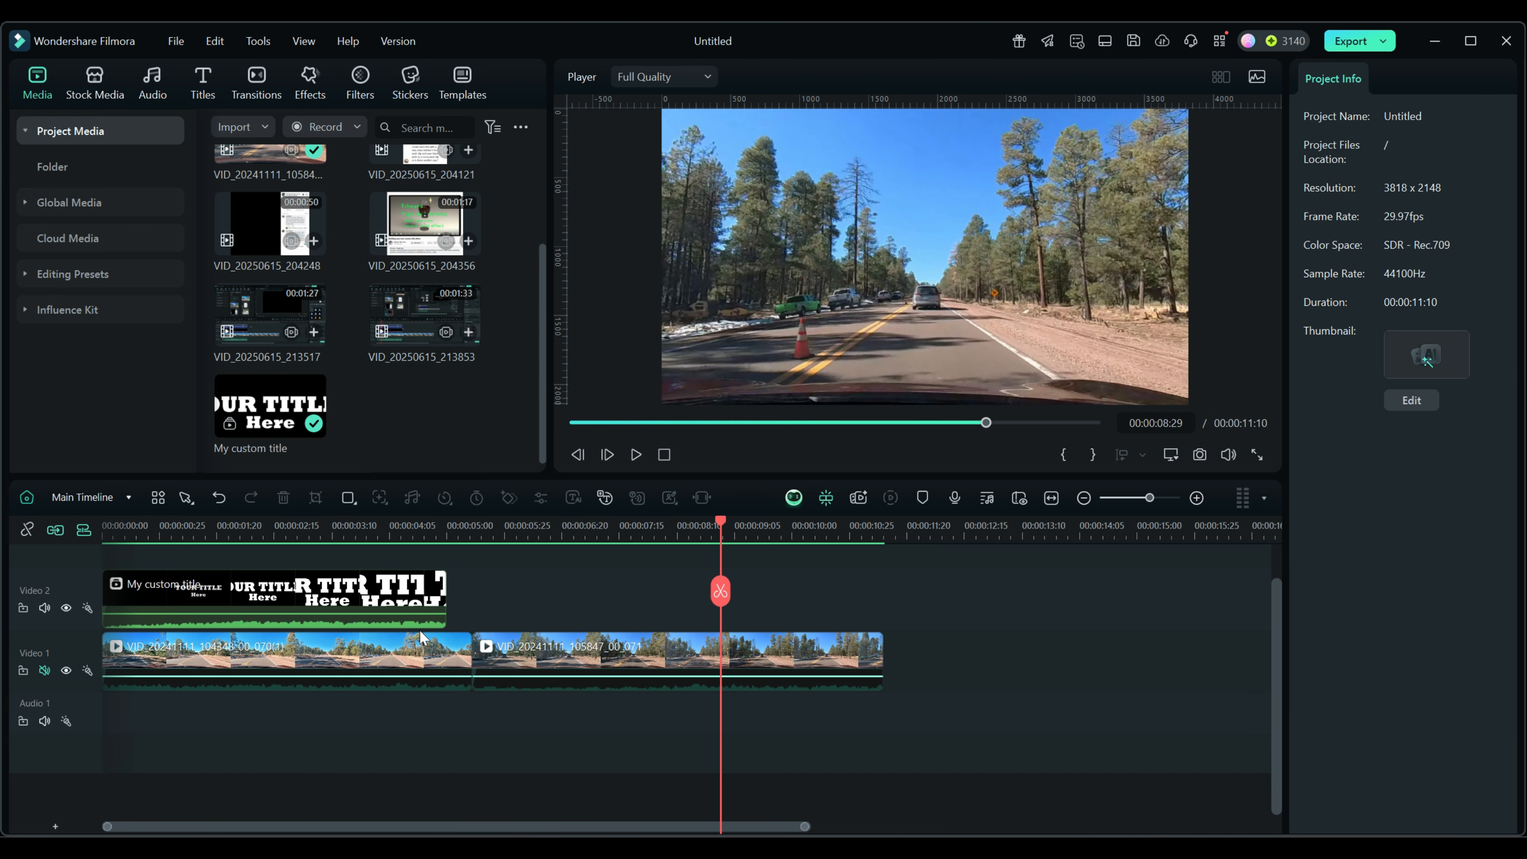
click(274, 588)
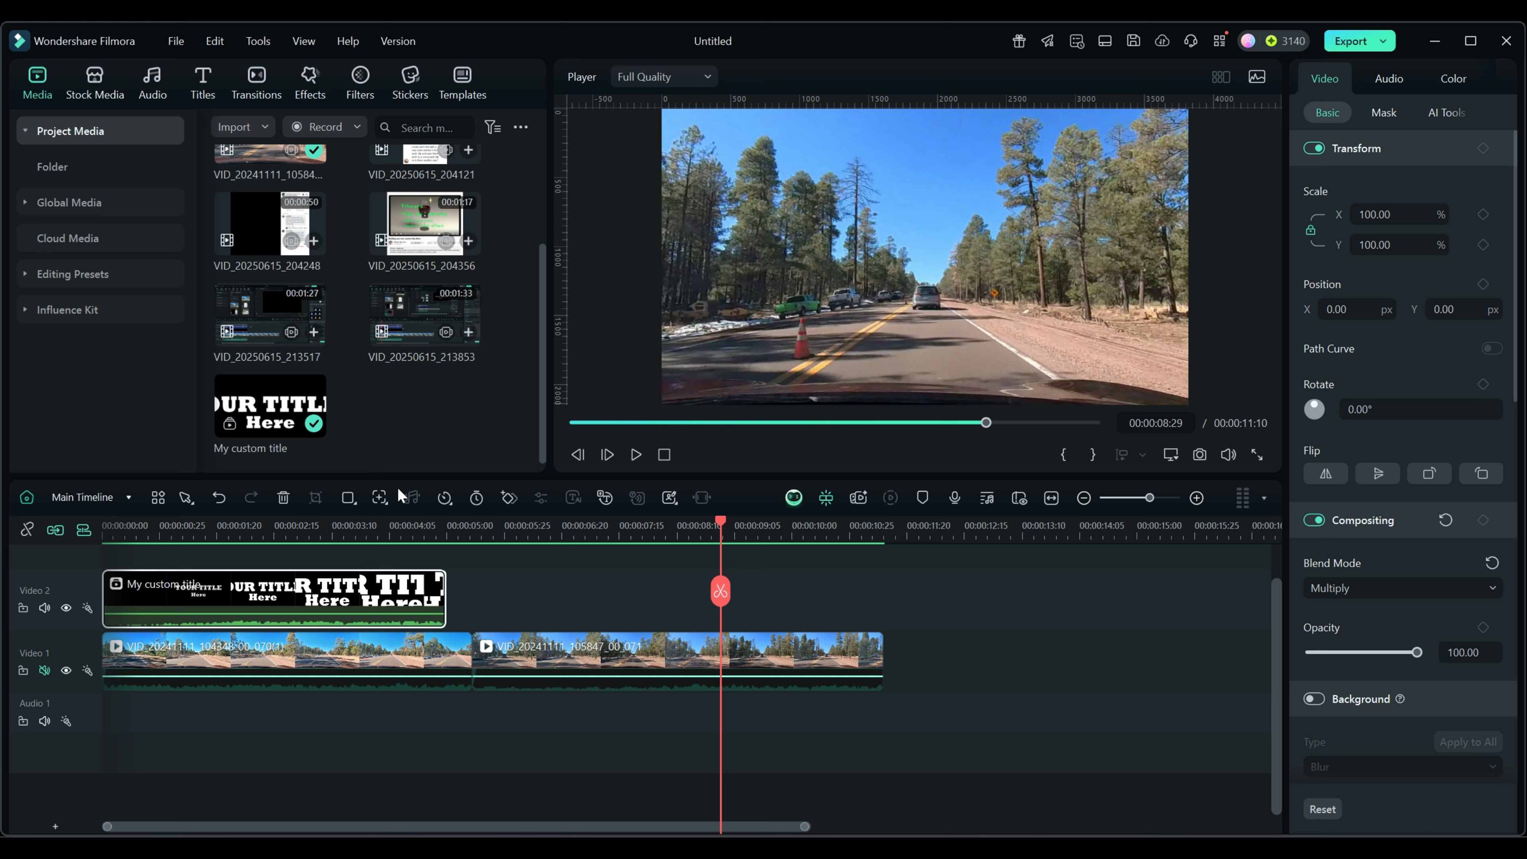
Show the Mine > Custom templates and marquee-select both road clips on Video 1.
click(460, 77)
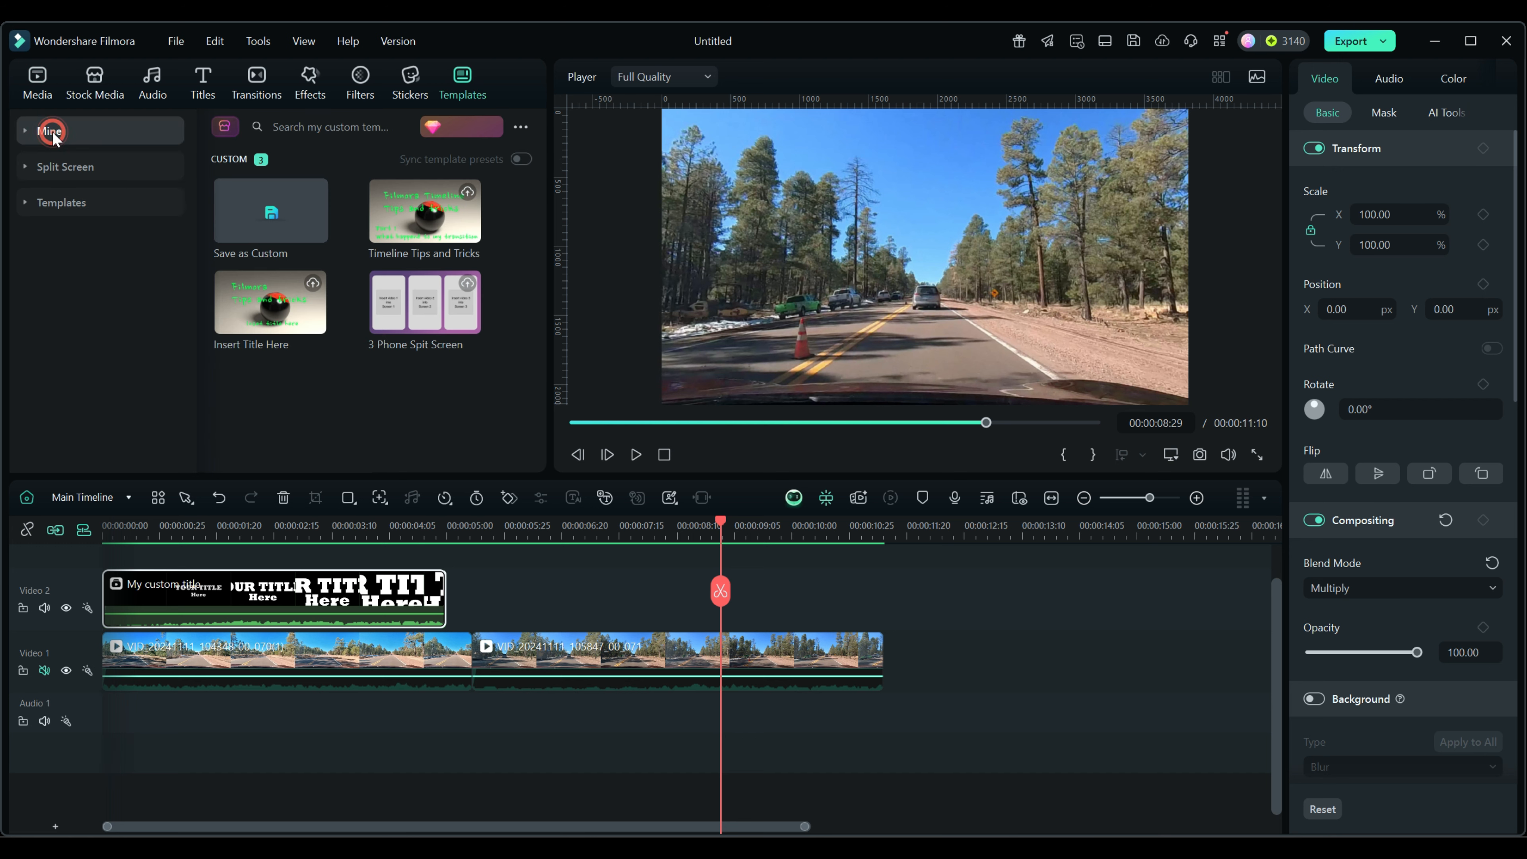
click(57, 167)
click(58, 238)
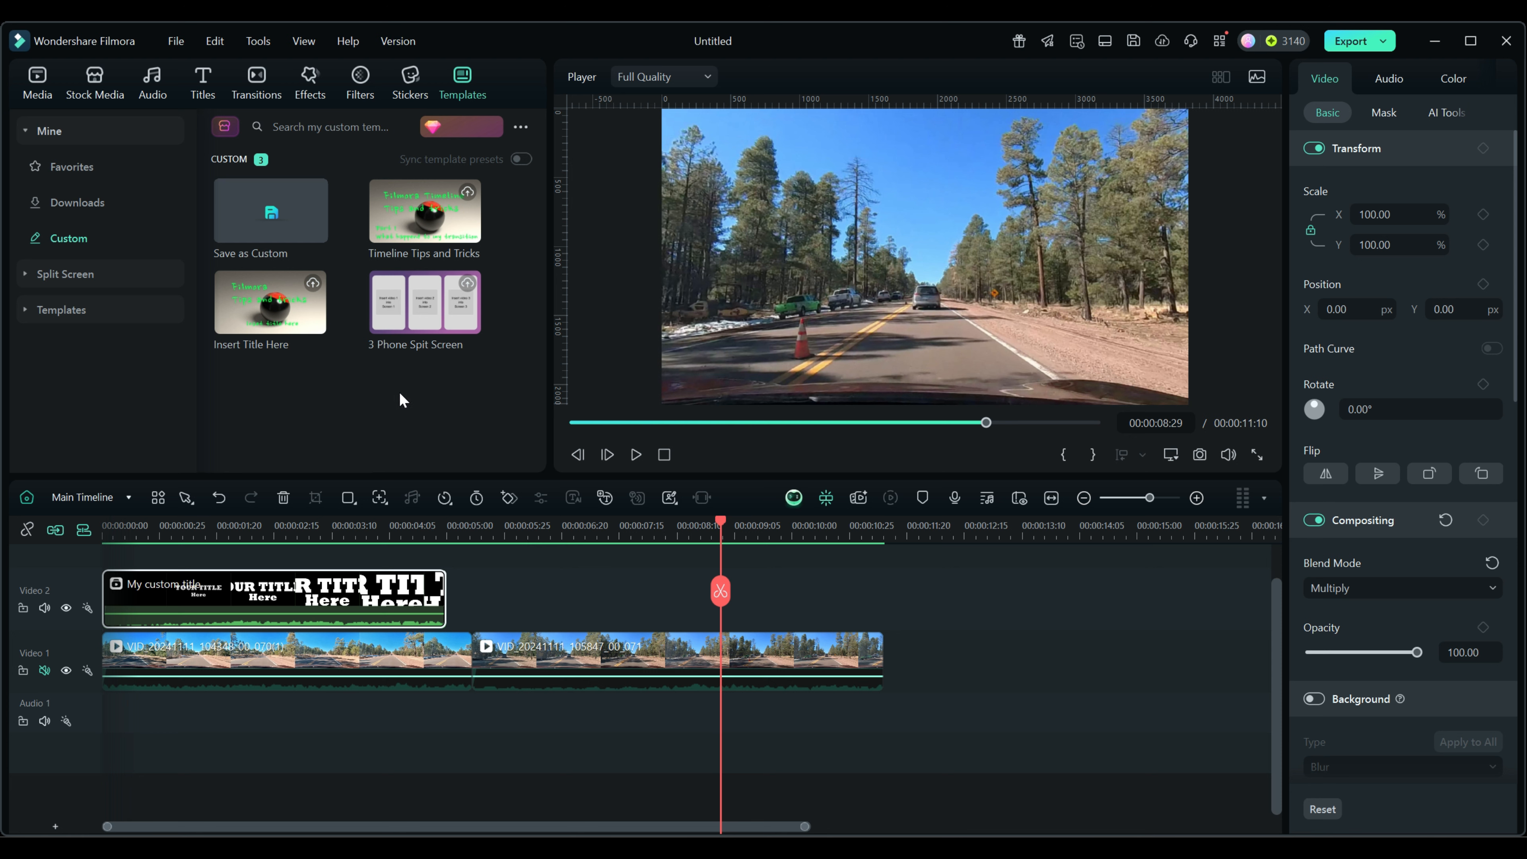
drag(525, 731, 420, 669)
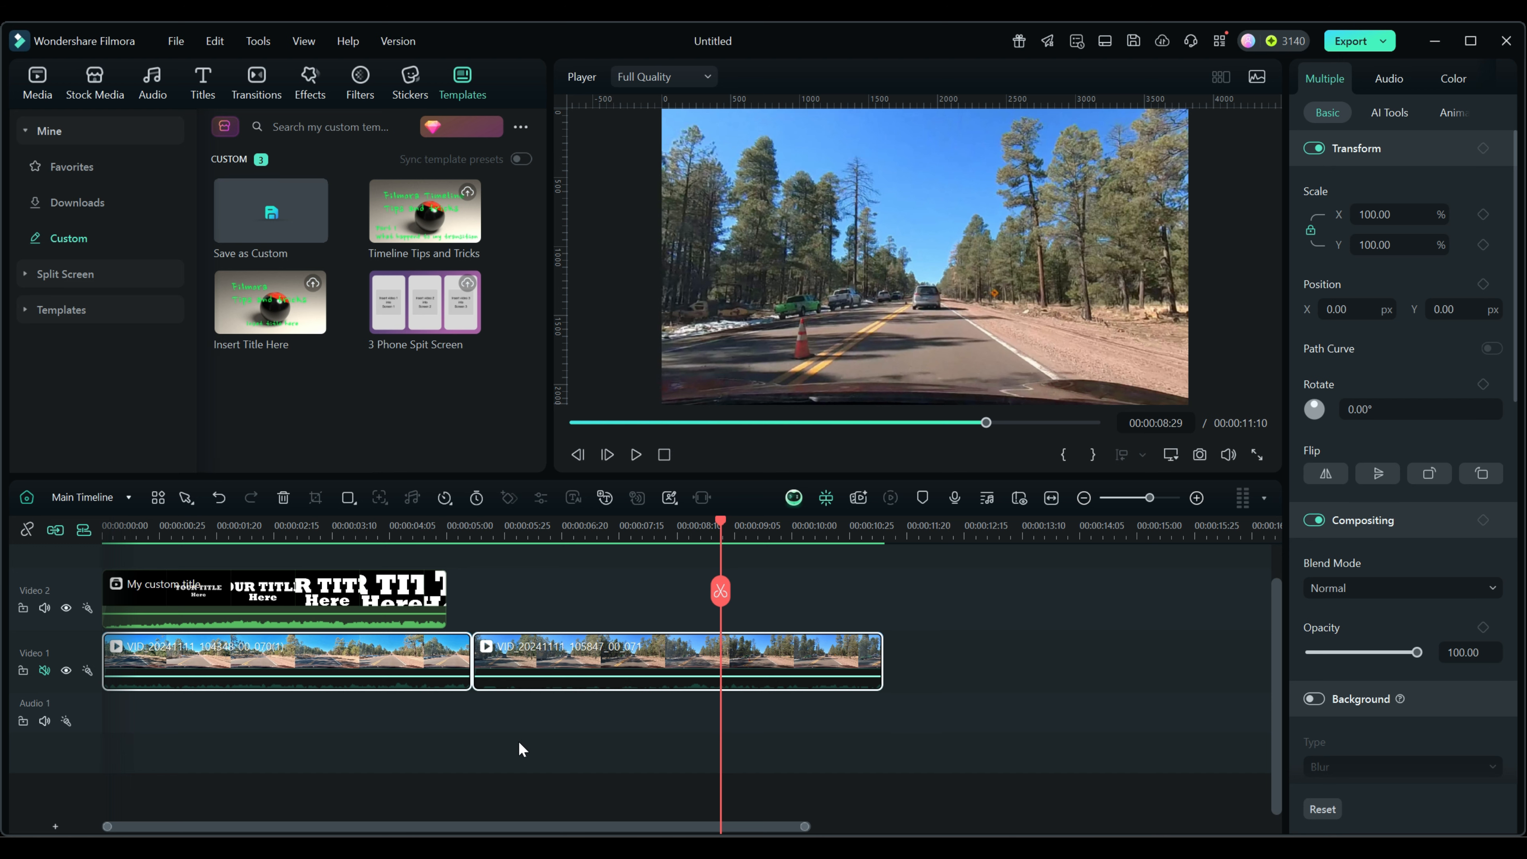
Delete both road clips from Video 1, unmute the track, and open the title compound clip.
key(Delete)
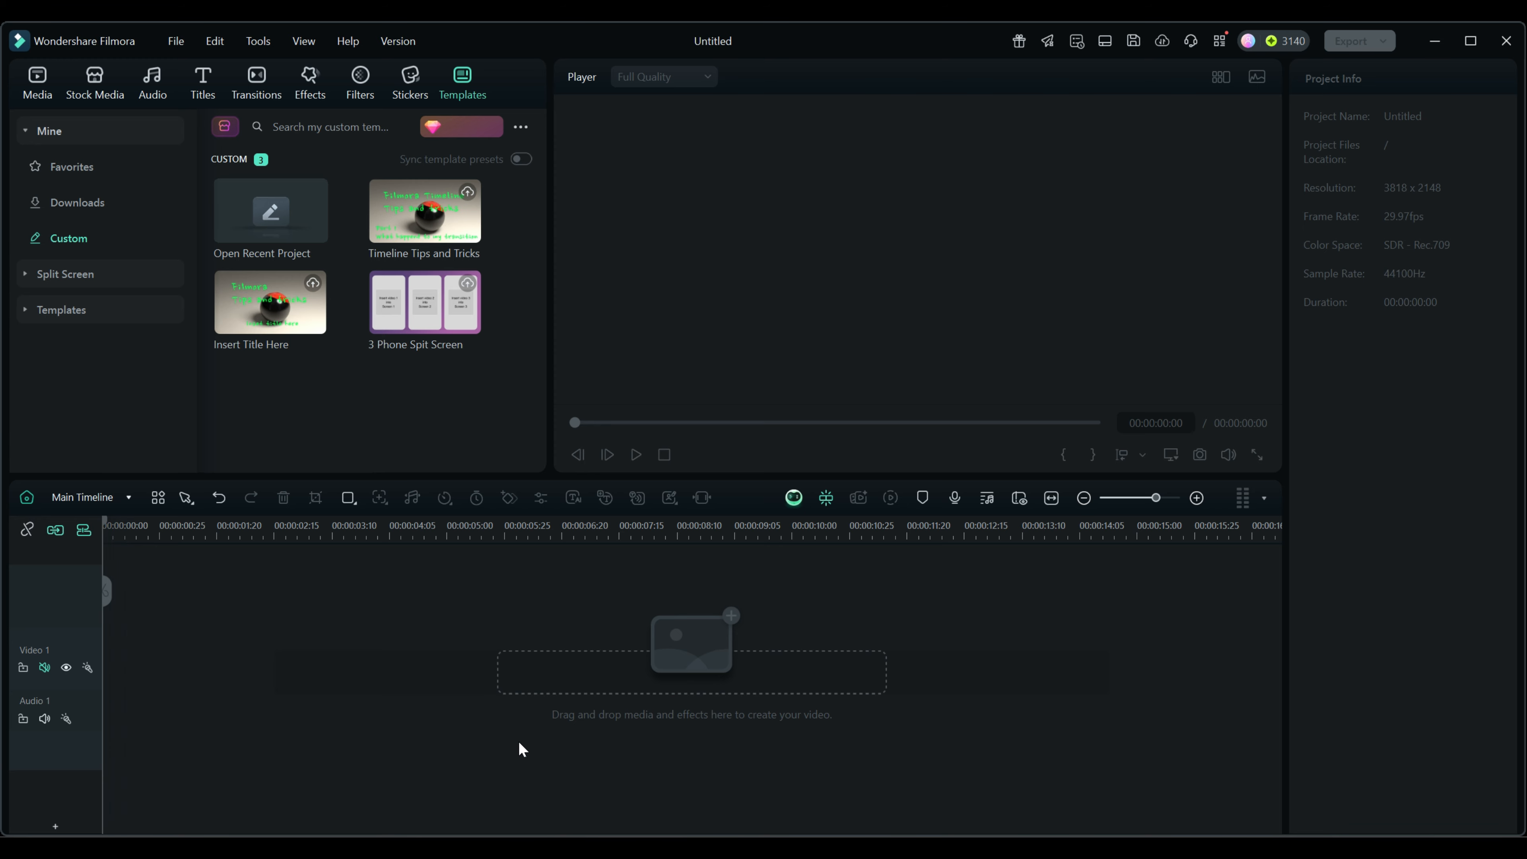
key(ctrl+z)
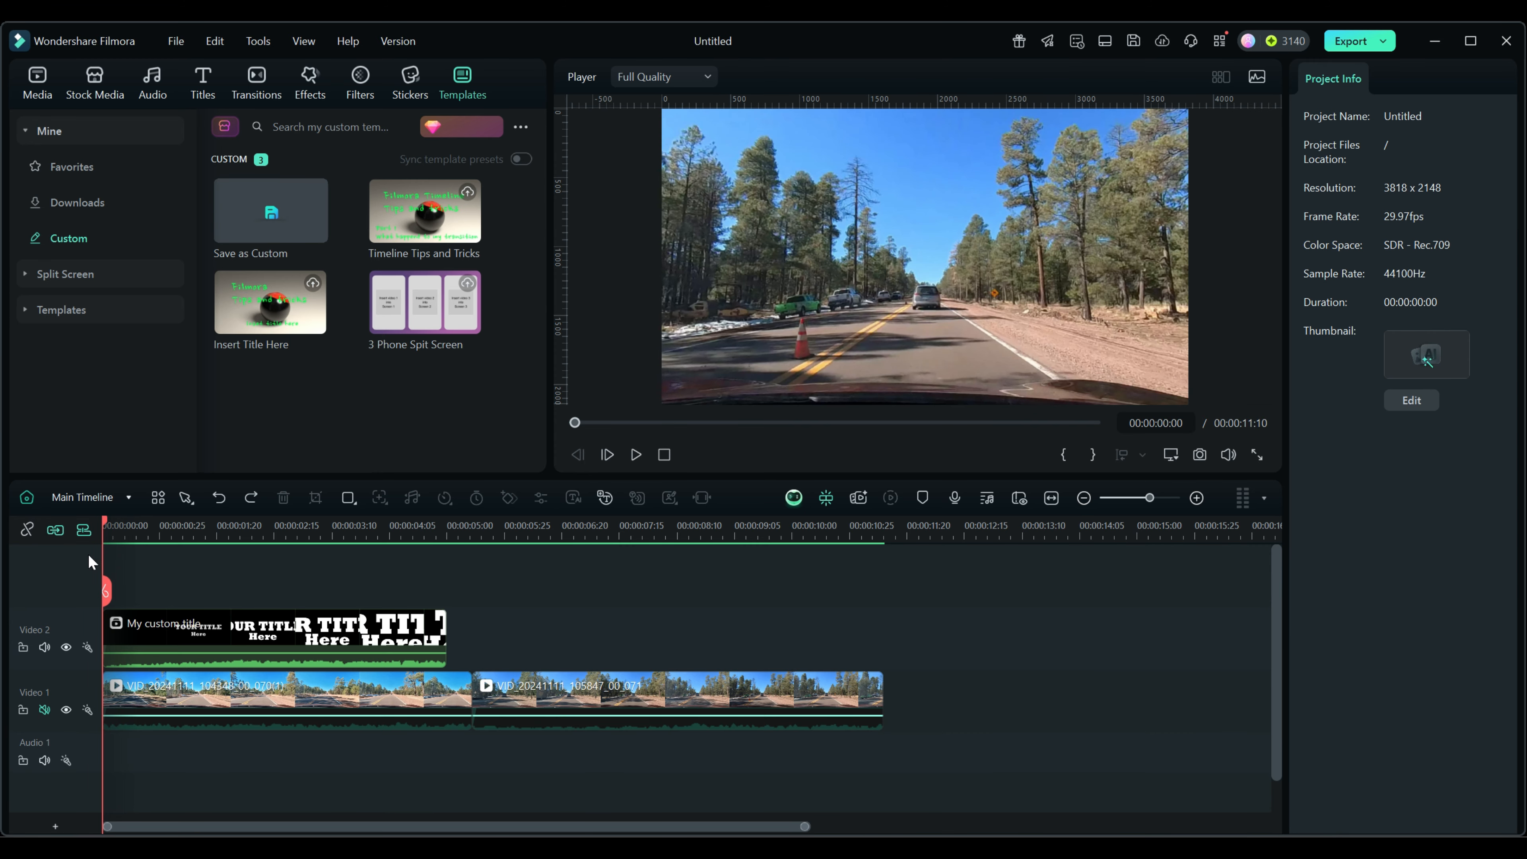
click(57, 530)
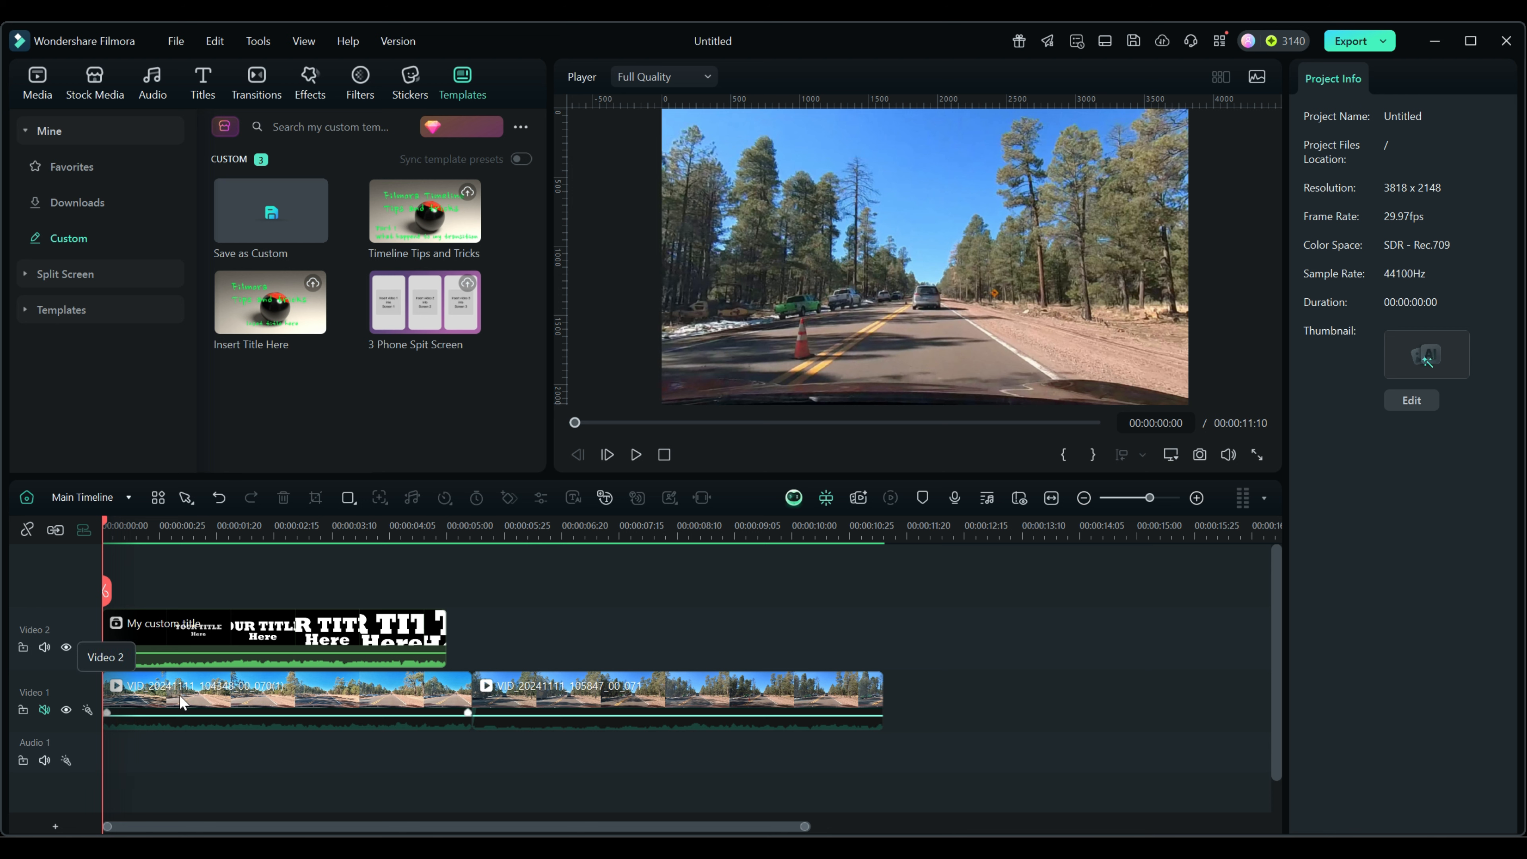
click(228, 709)
ctrl+click(602, 693)
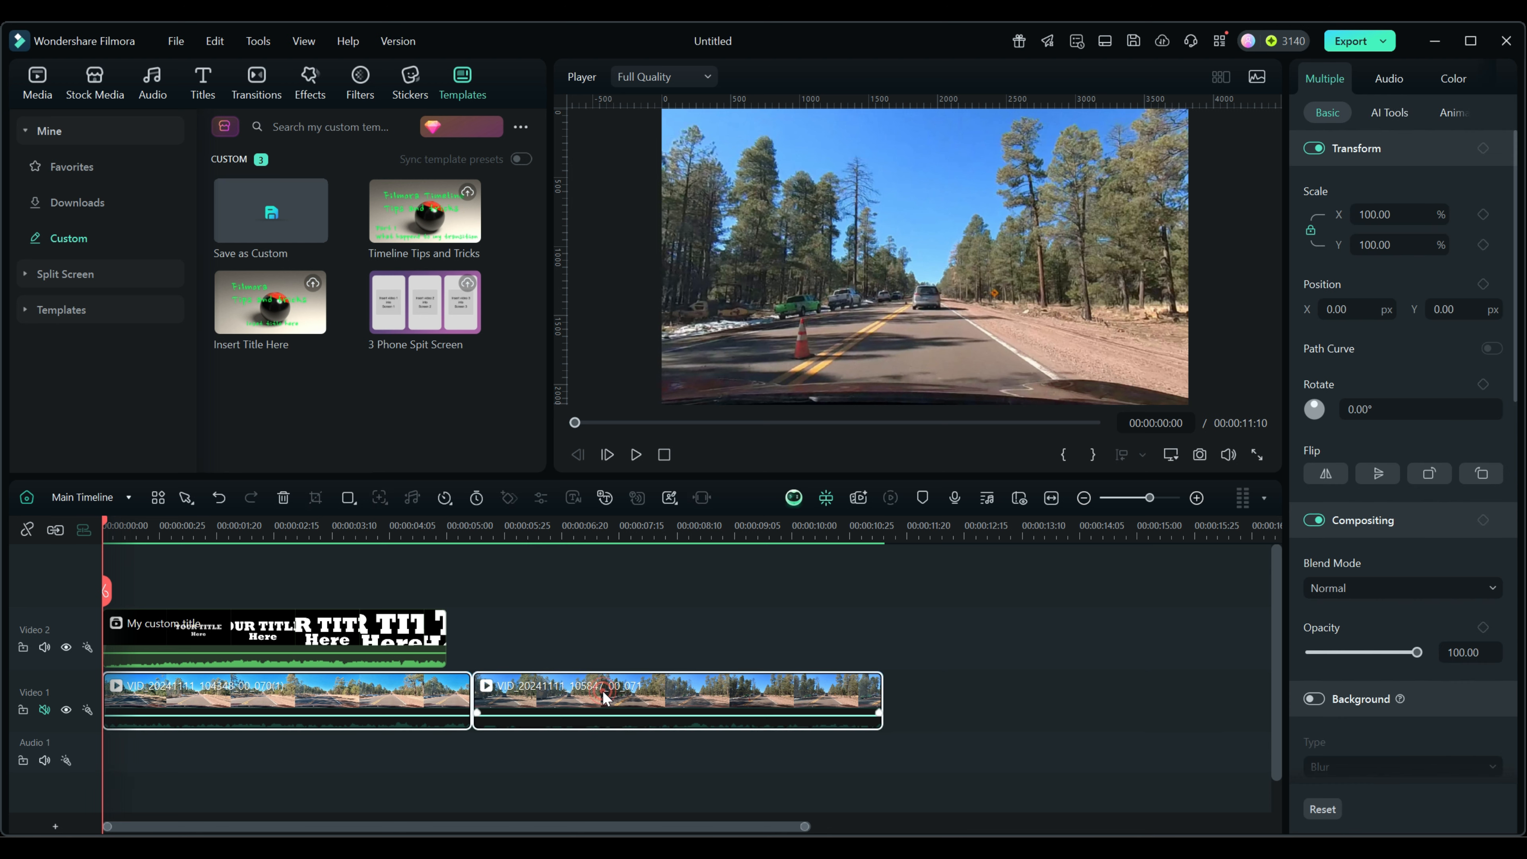
key(Delete)
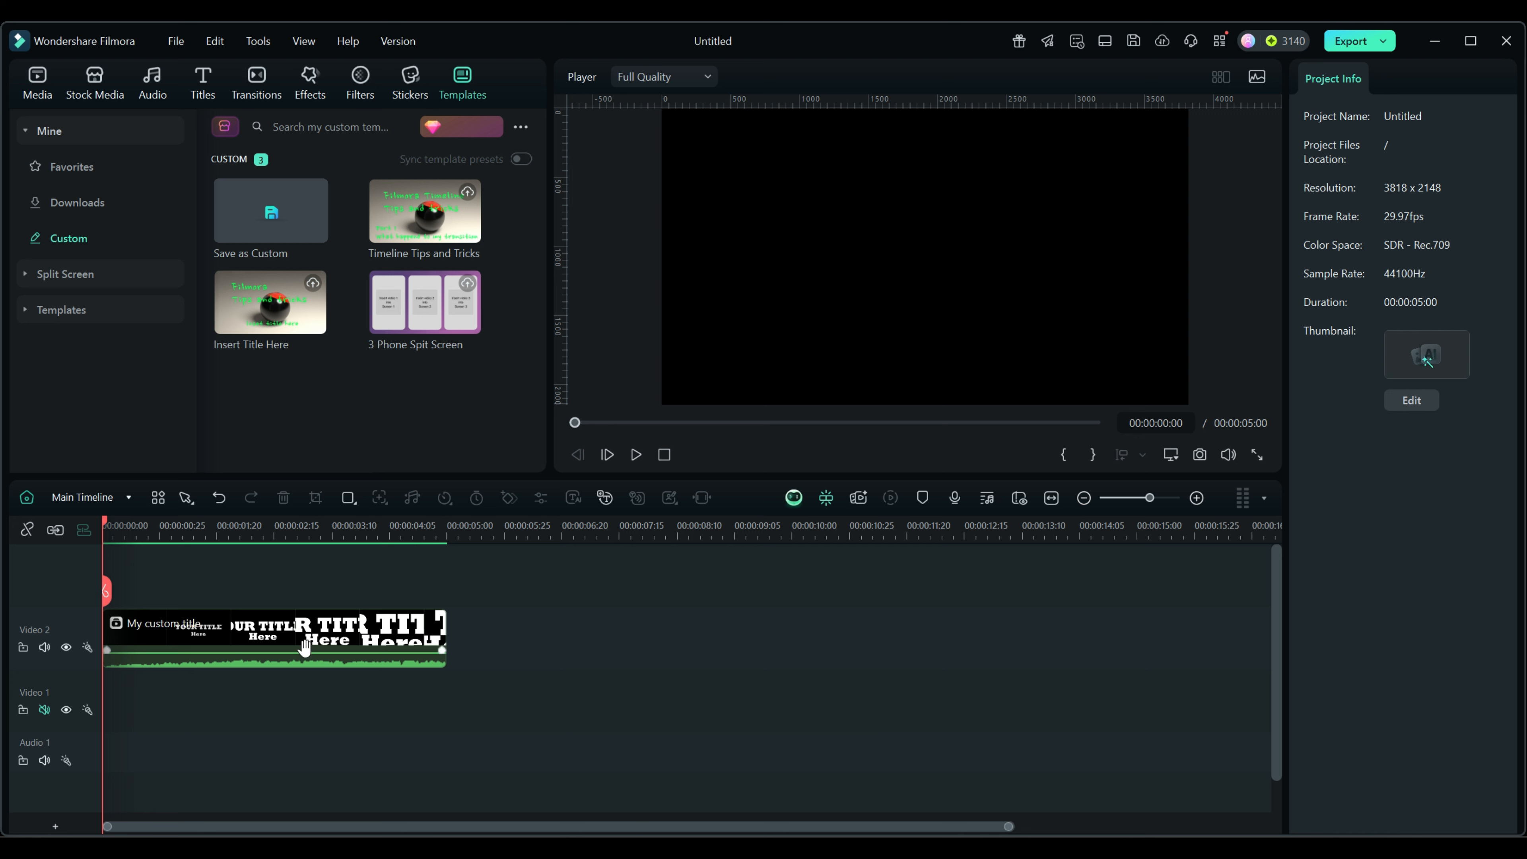
click(43, 709)
double_click(328, 640)
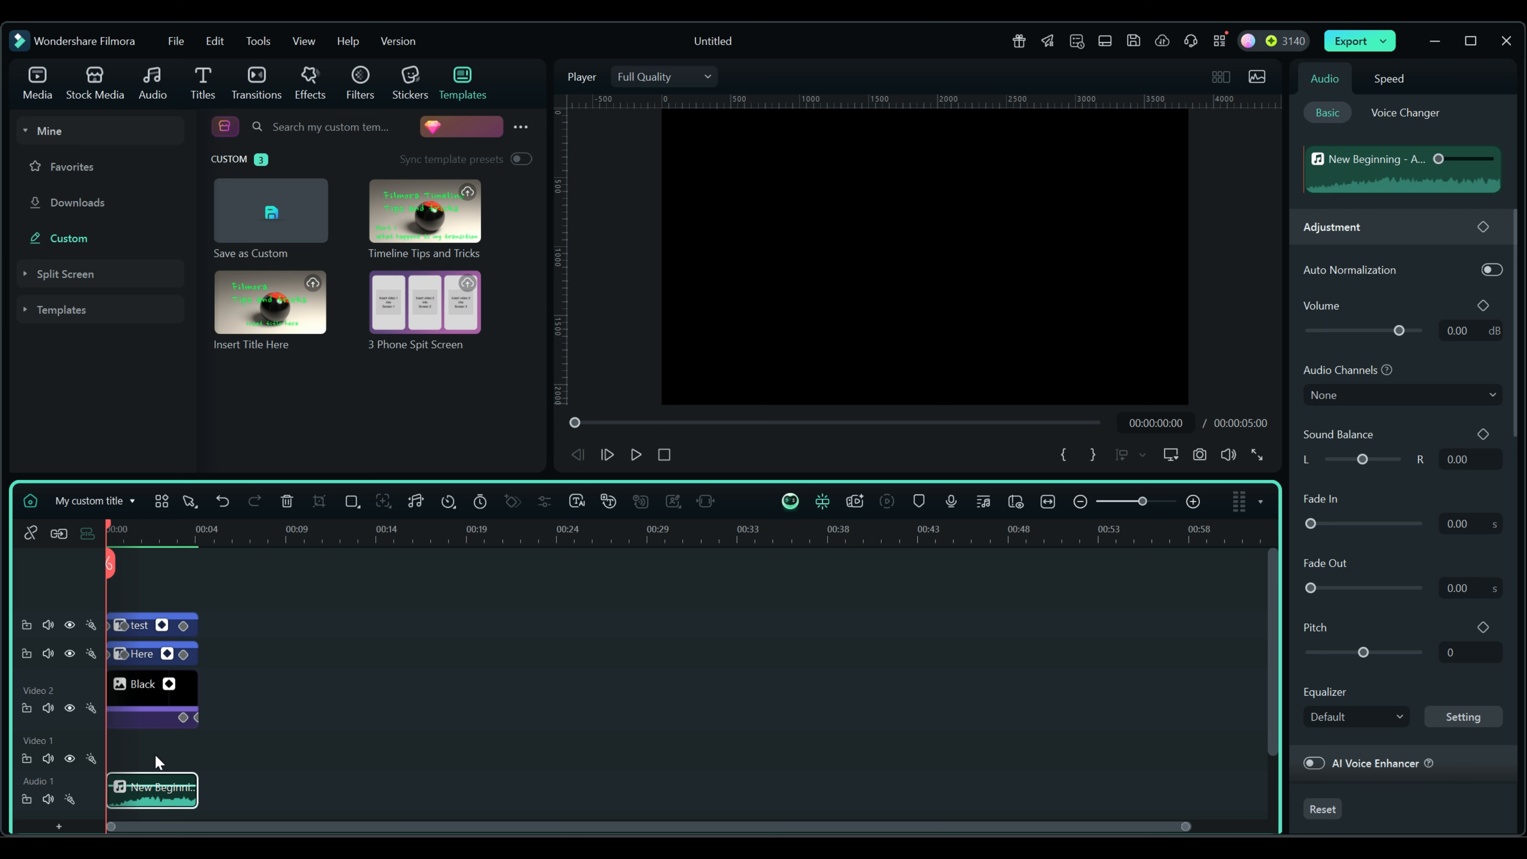
From the main timeline, save the title as a custom template renamed 'My temp'.
click(30, 502)
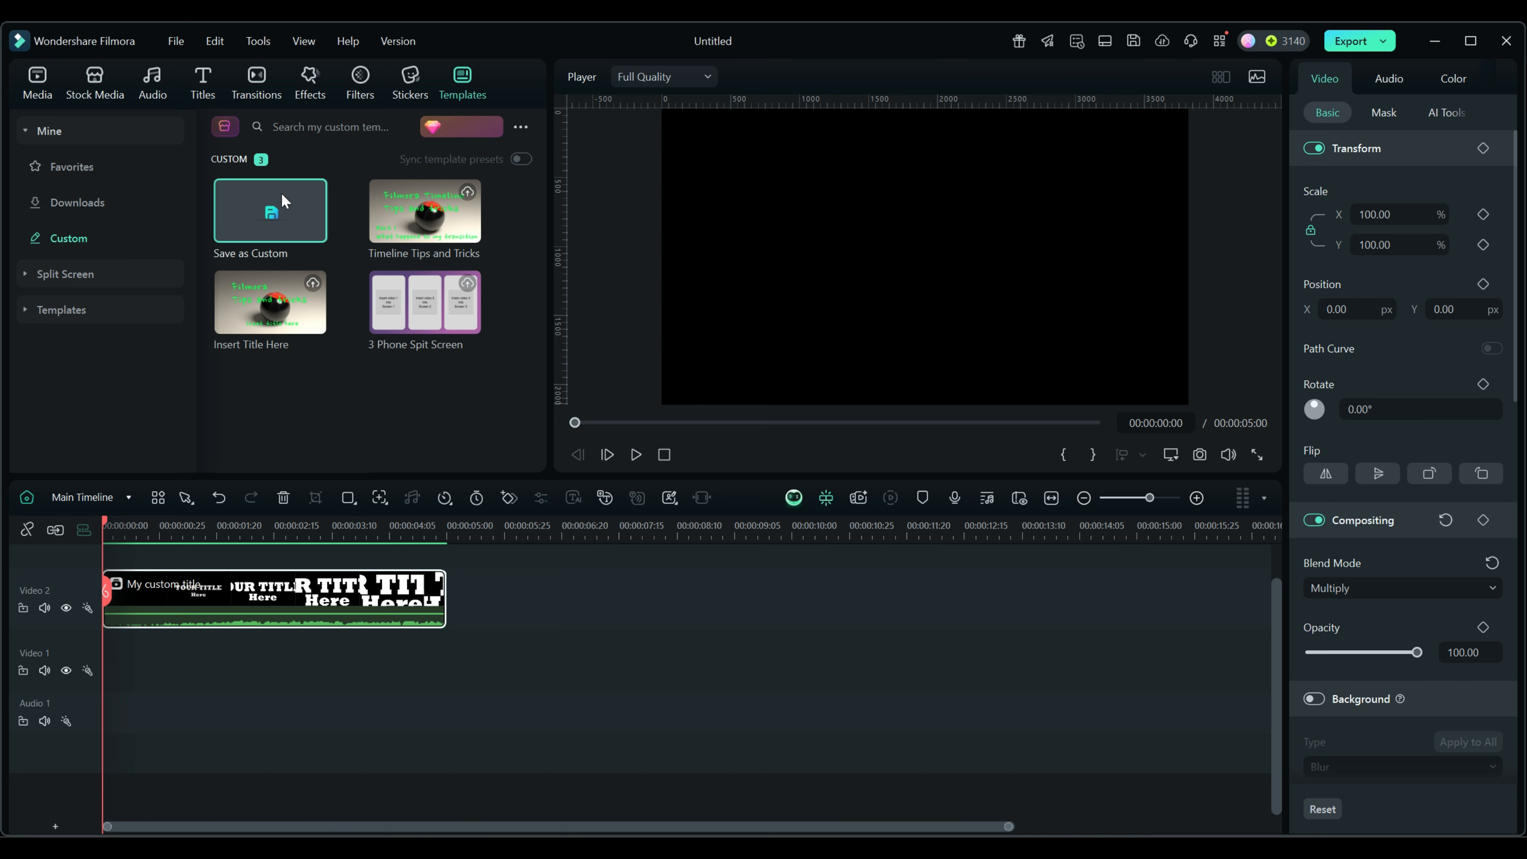
click(271, 213)
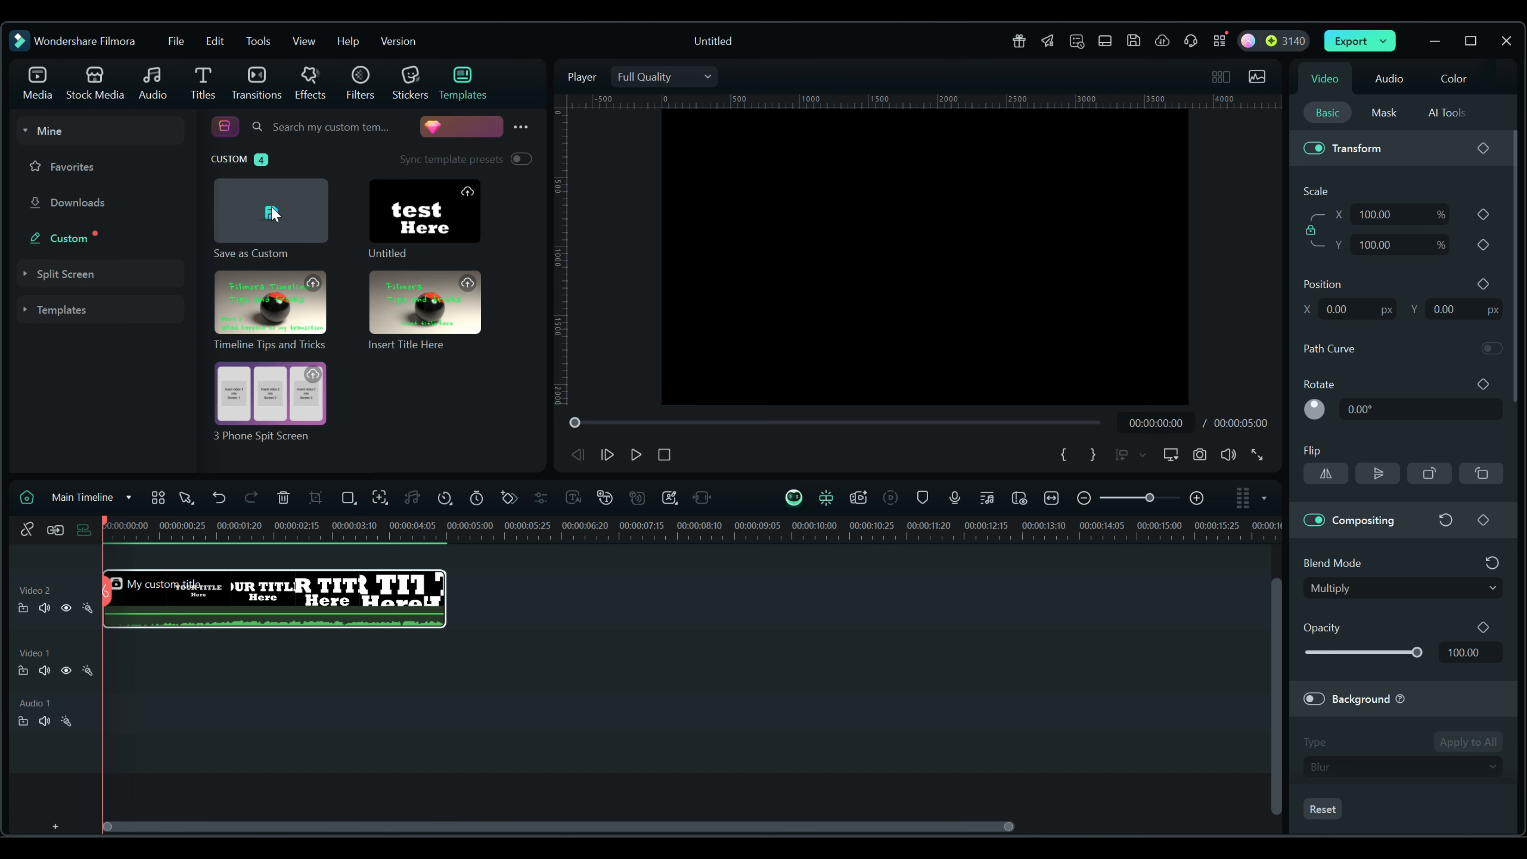
right_click(384, 250)
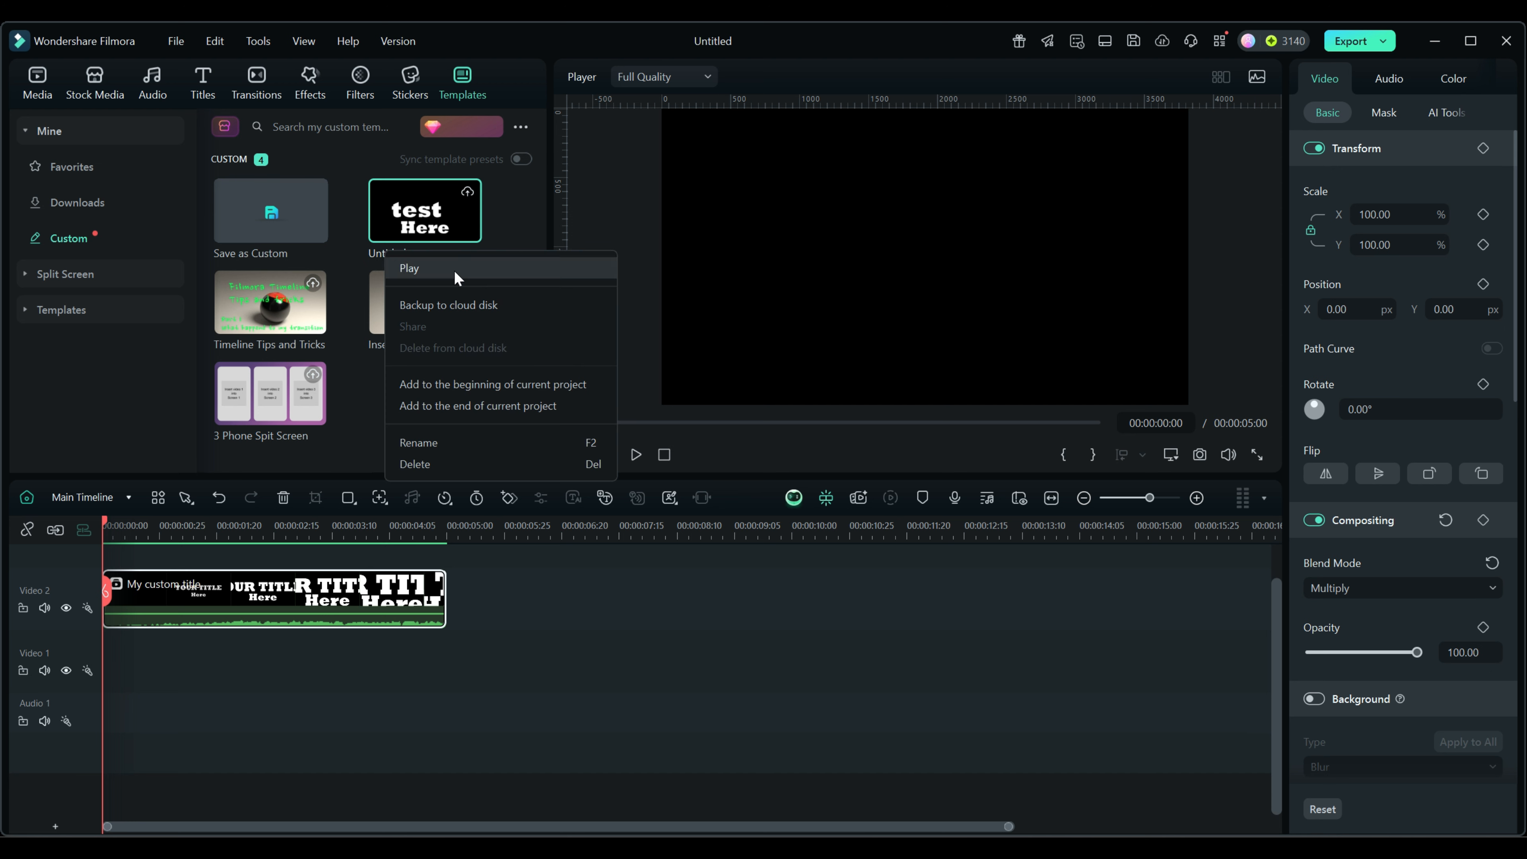
click(419, 443)
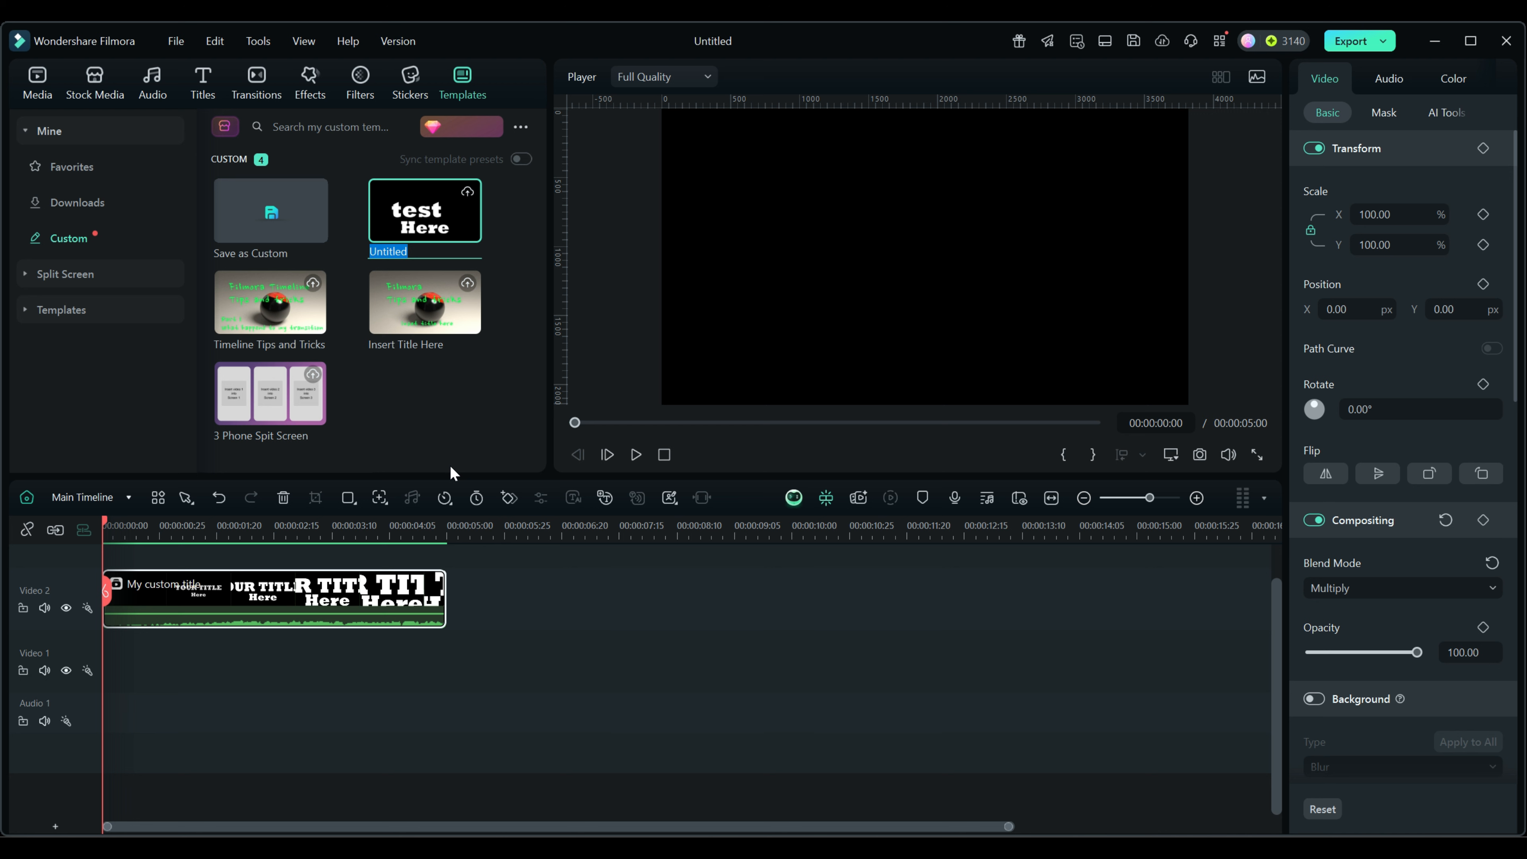
text(My temp)
key(Return)
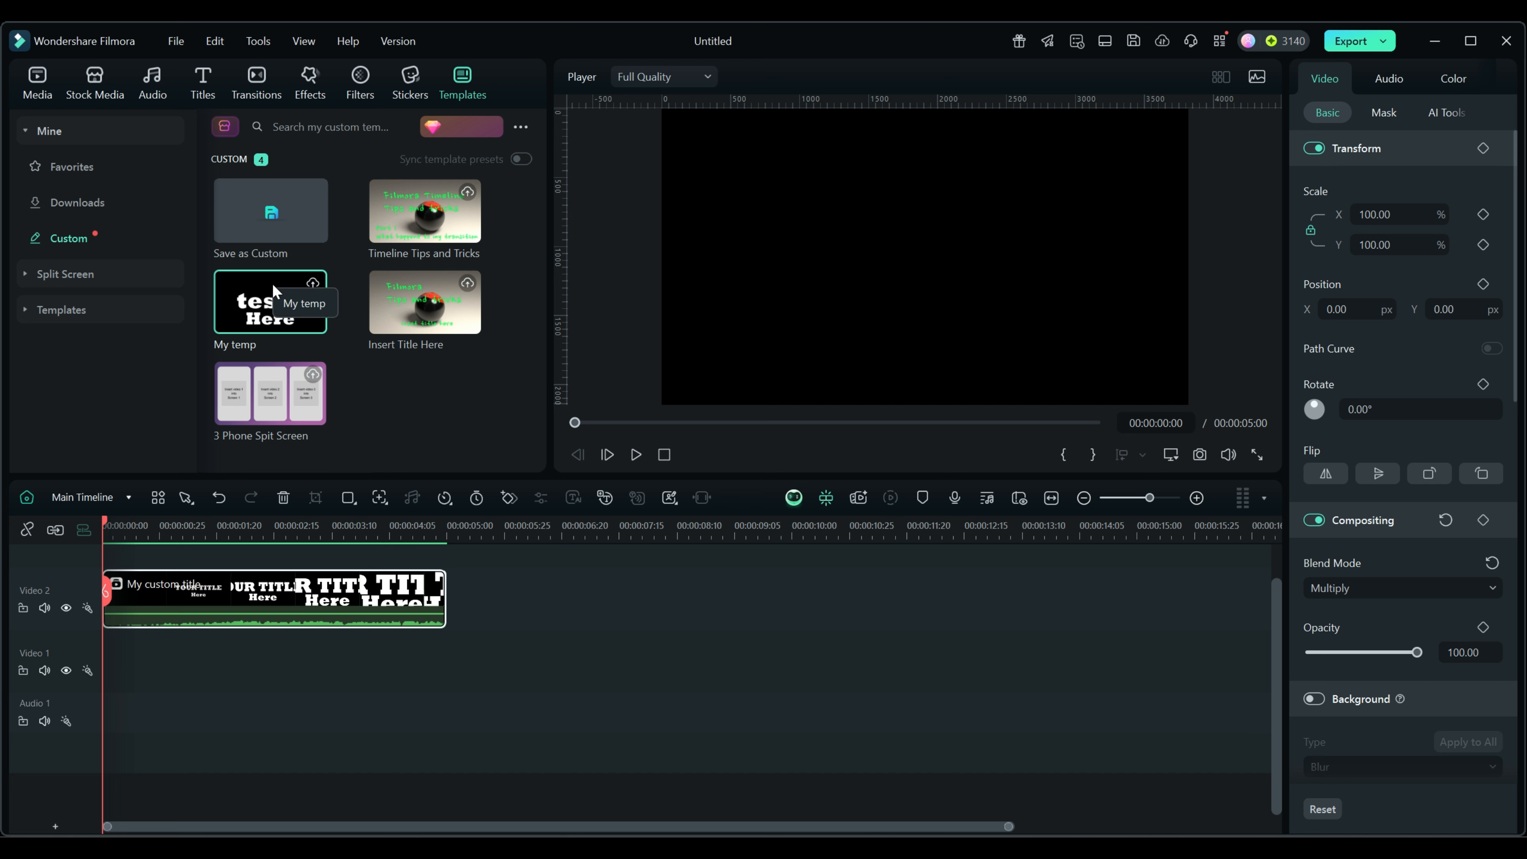
Add the first road clip to Video 1 and cut it at 00:00:05:11.
click(36, 80)
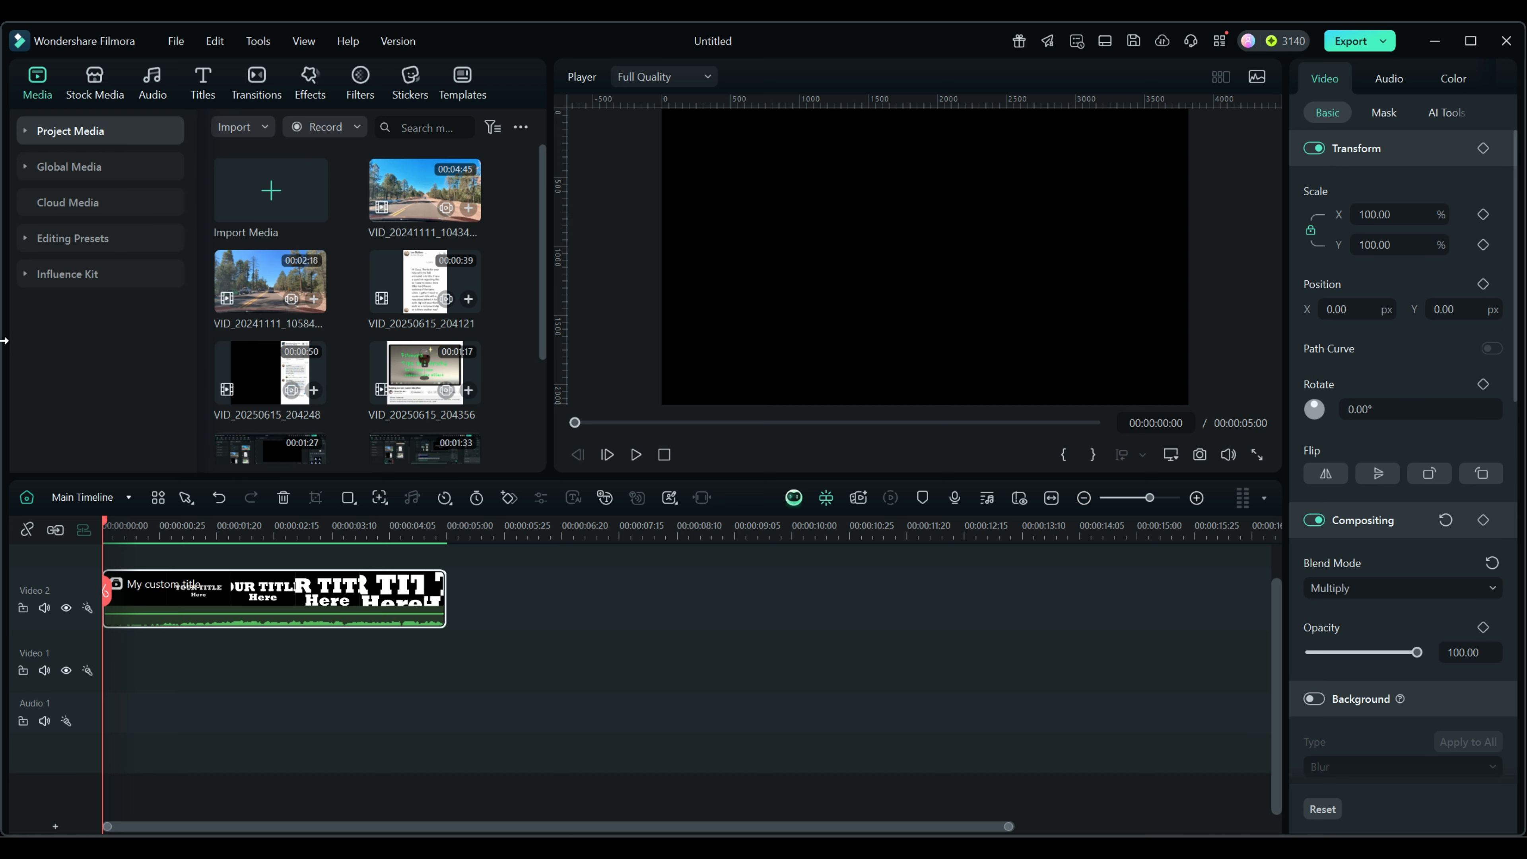
drag(416, 191, 71, 659)
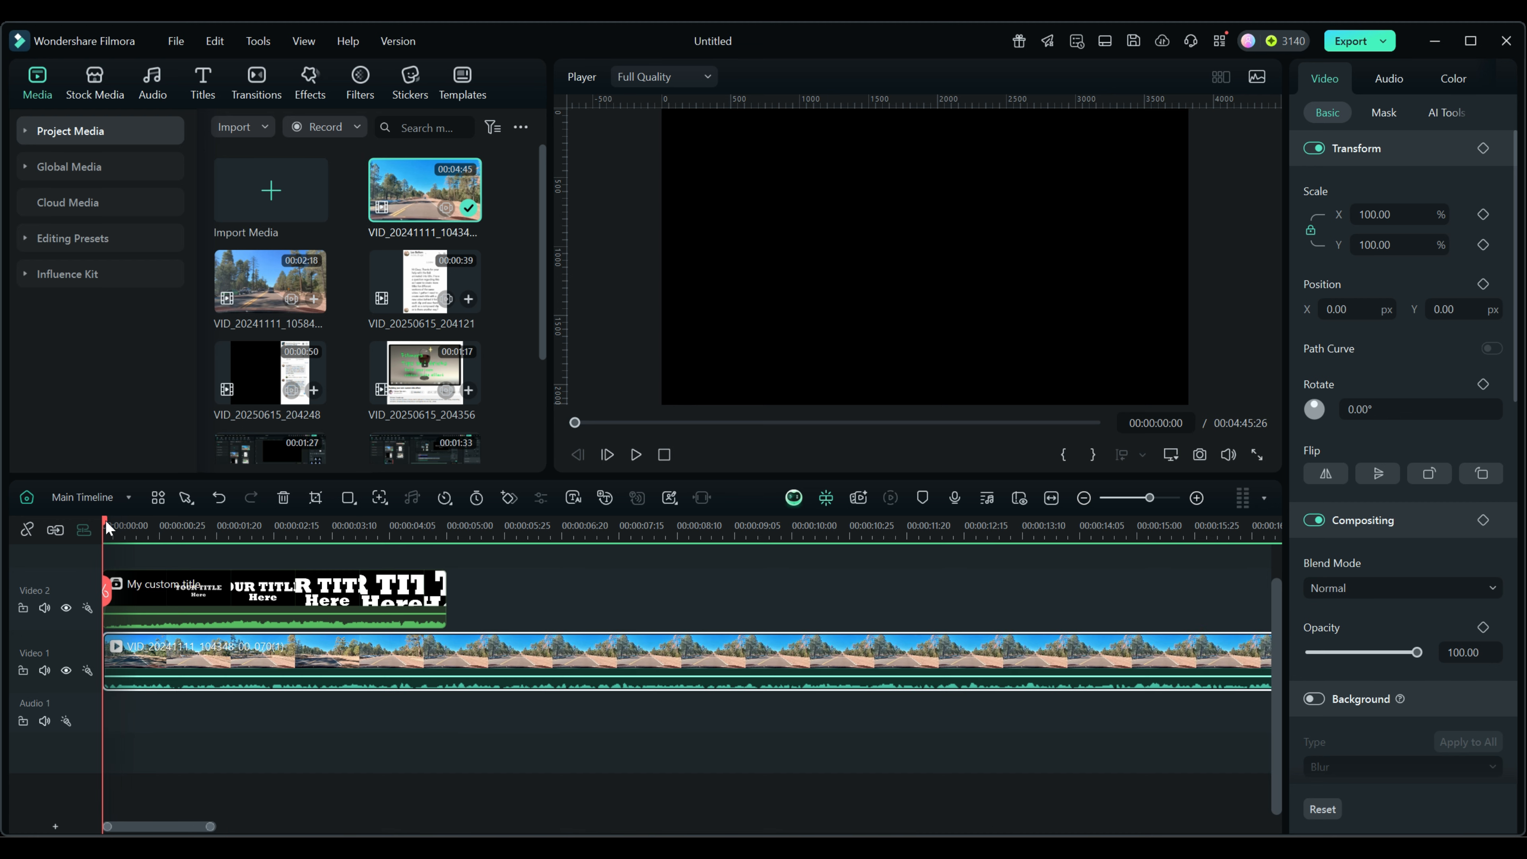
drag(111, 516, 472, 547)
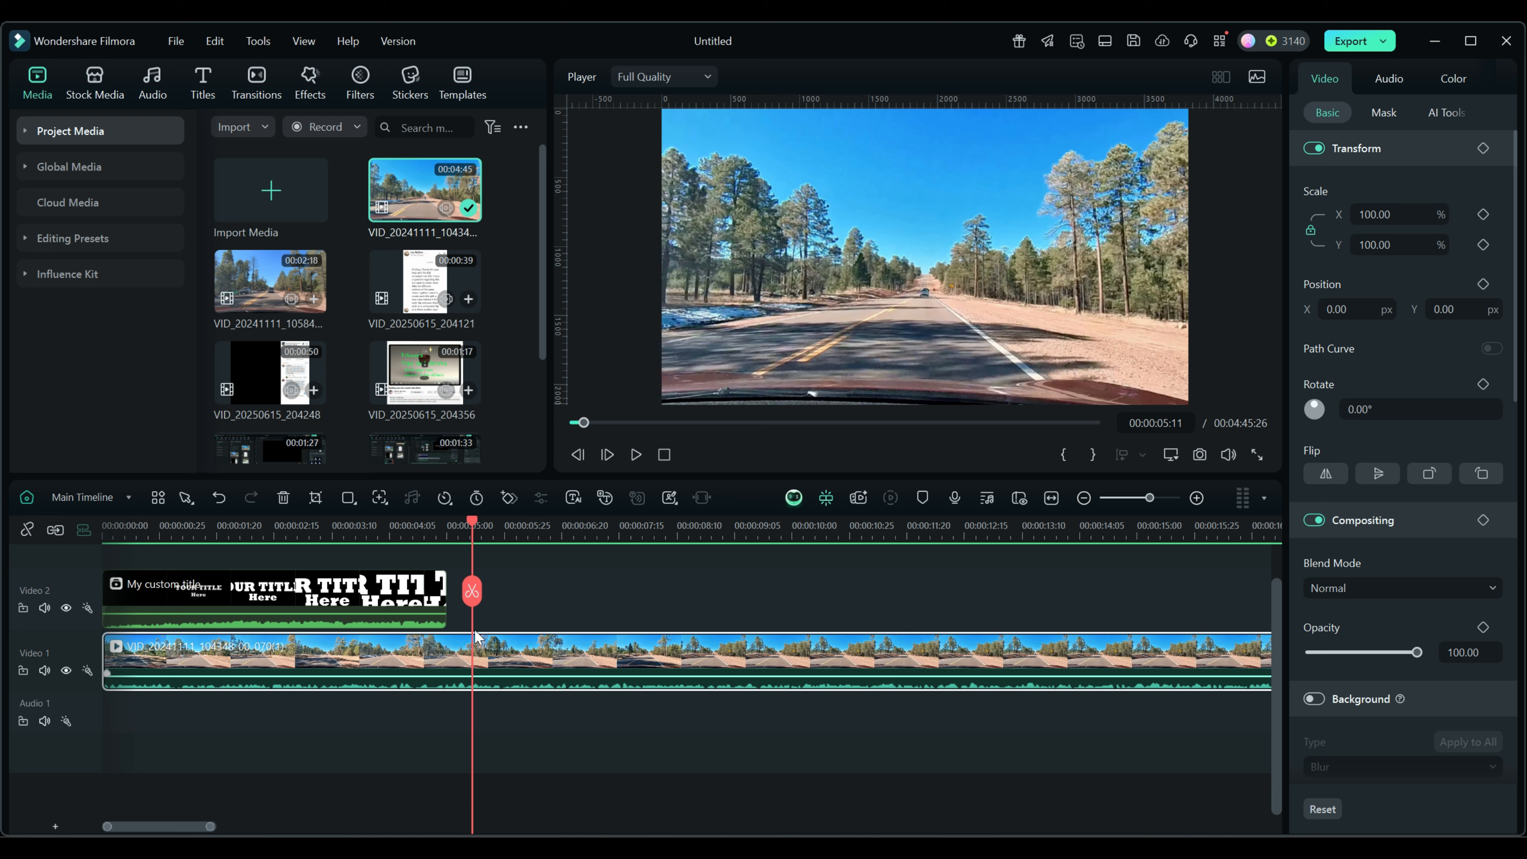
click(472, 591)
key(Delete)
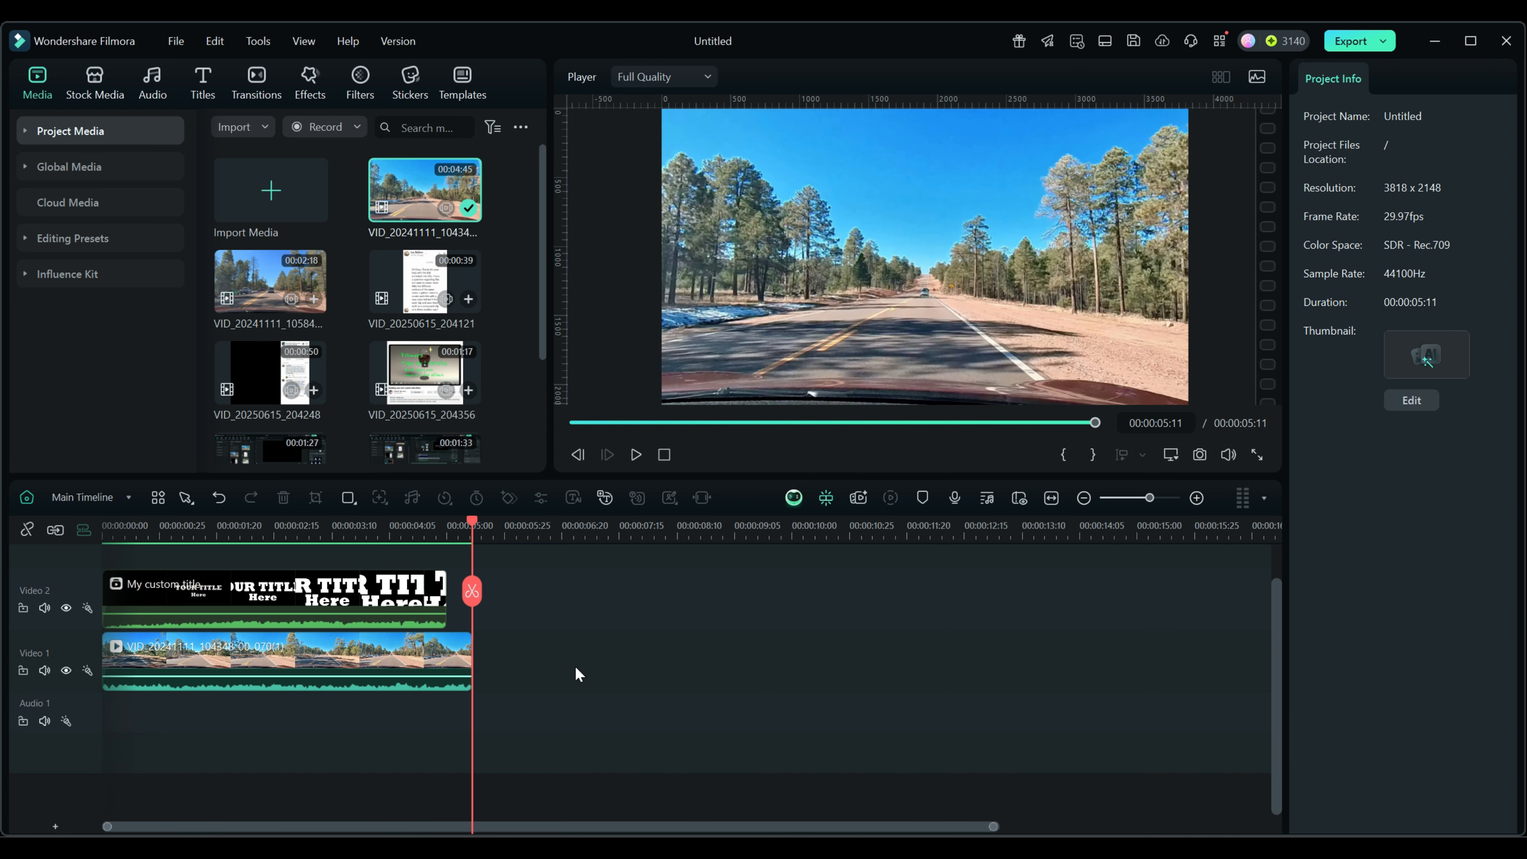
Append the second road clip after the trimmed first clip on Video 1.
double_click(268, 297)
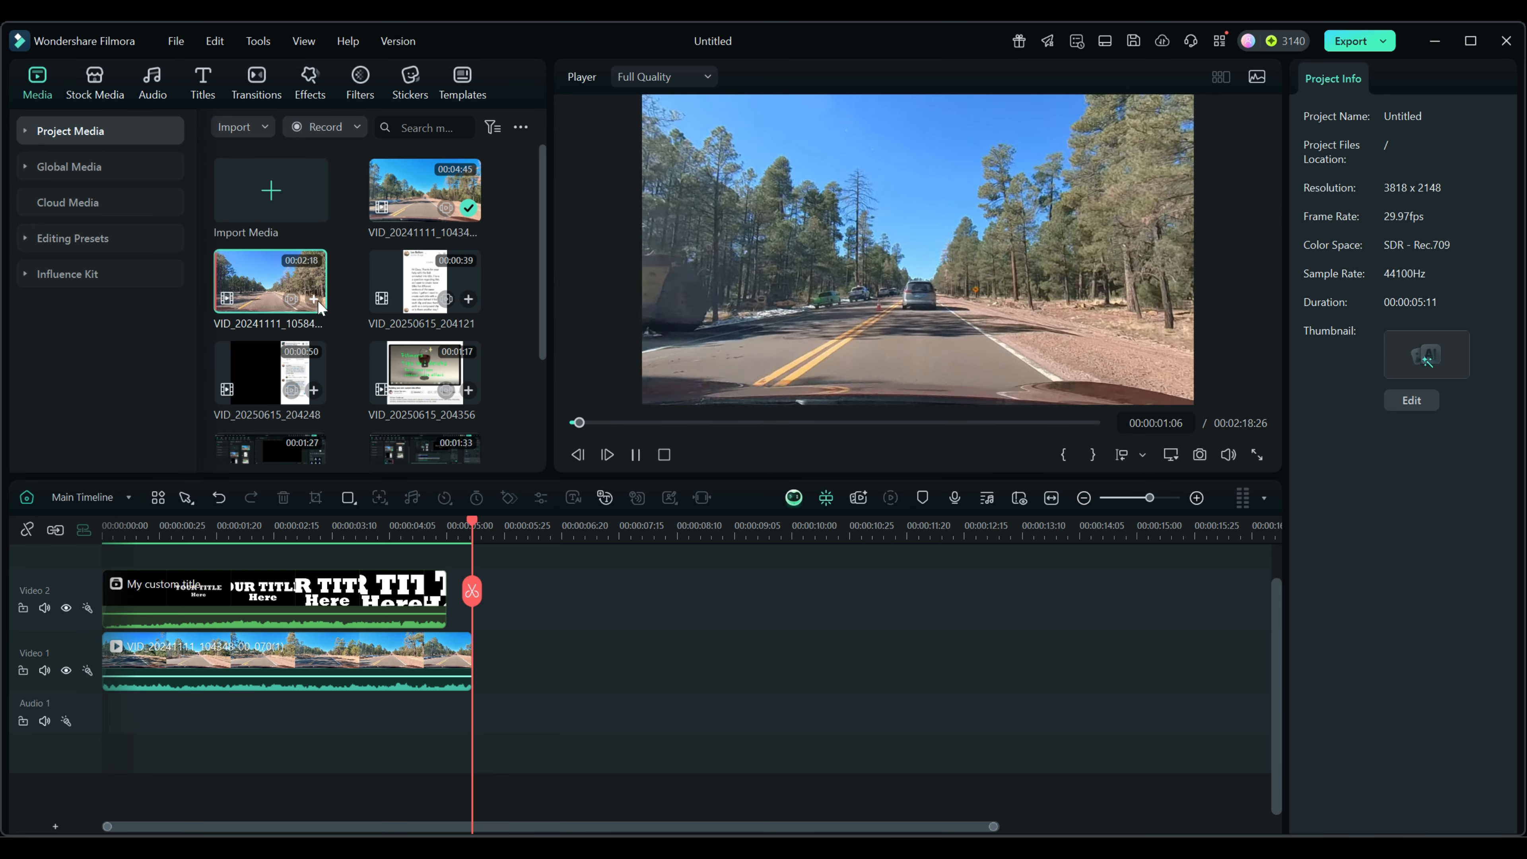
click(349, 678)
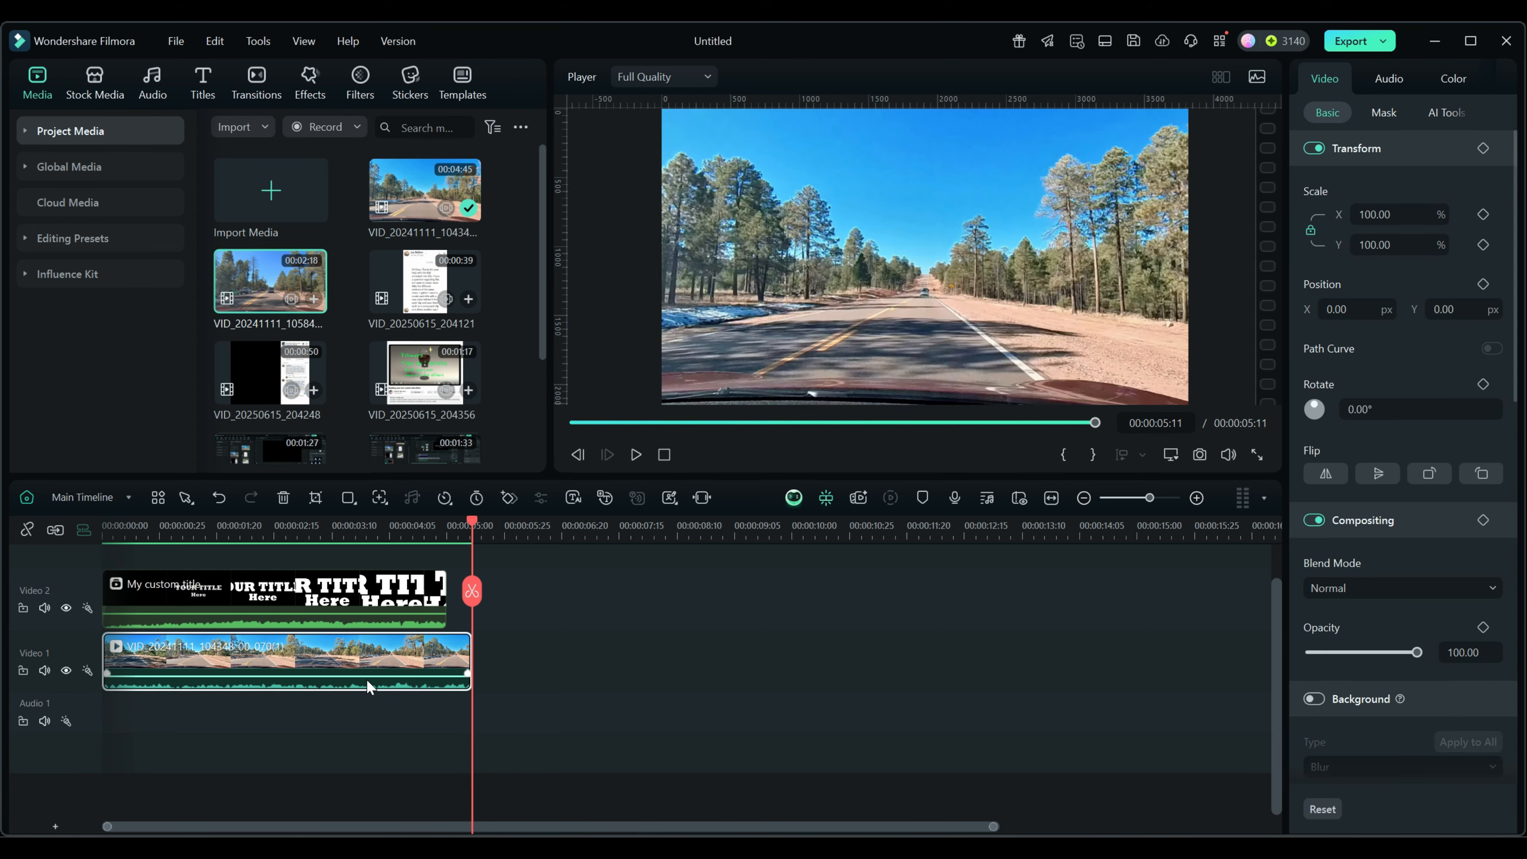
click(313, 300)
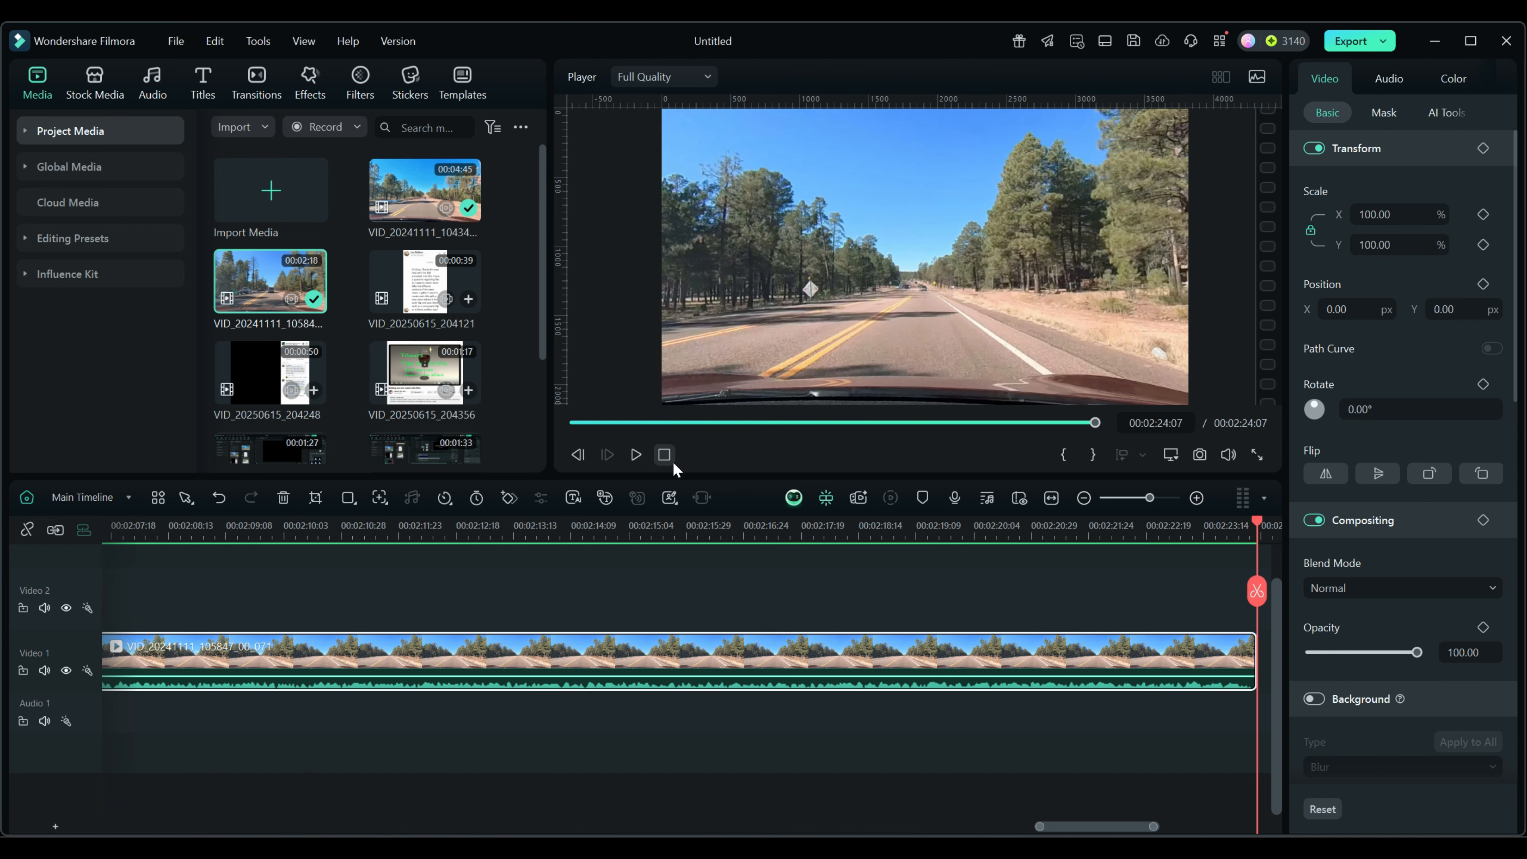
click(664, 455)
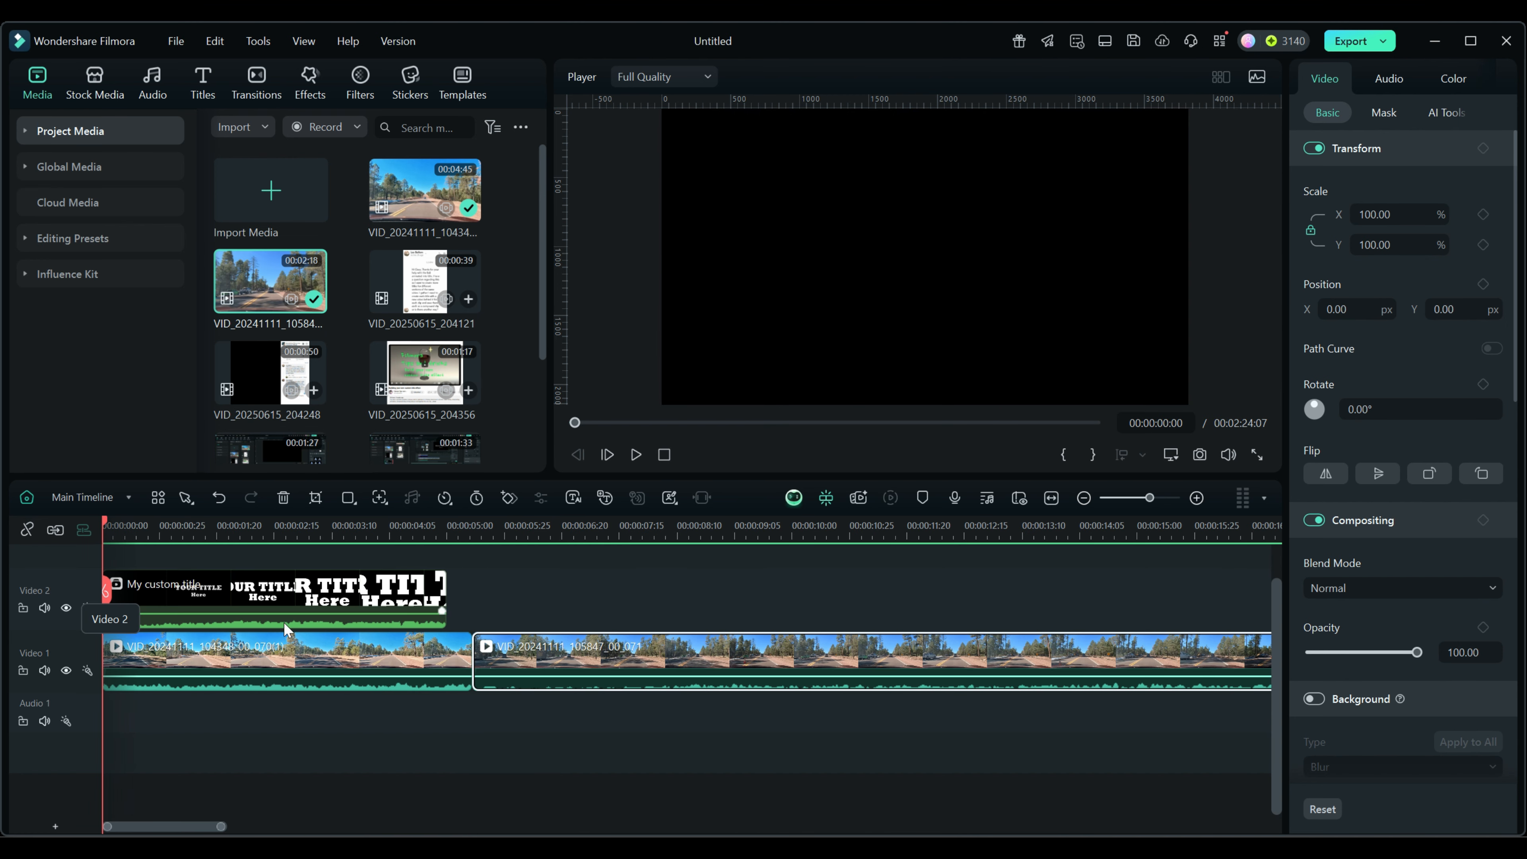
double_click(521, 669)
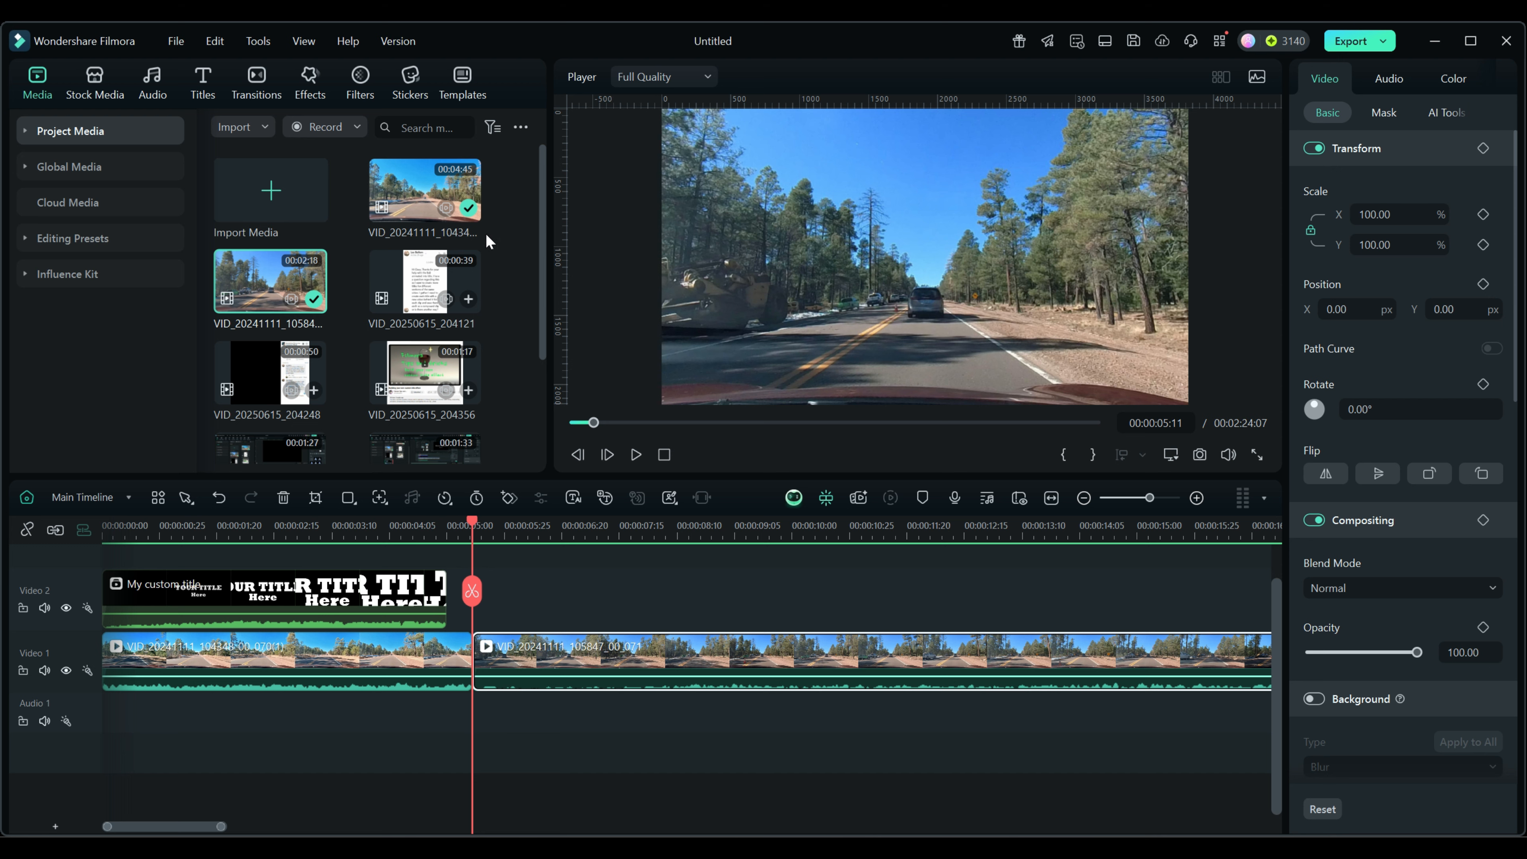
Drop the My temp custom template onto Video 2 at 00:00:05:11 and scrub to preview it.
click(462, 79)
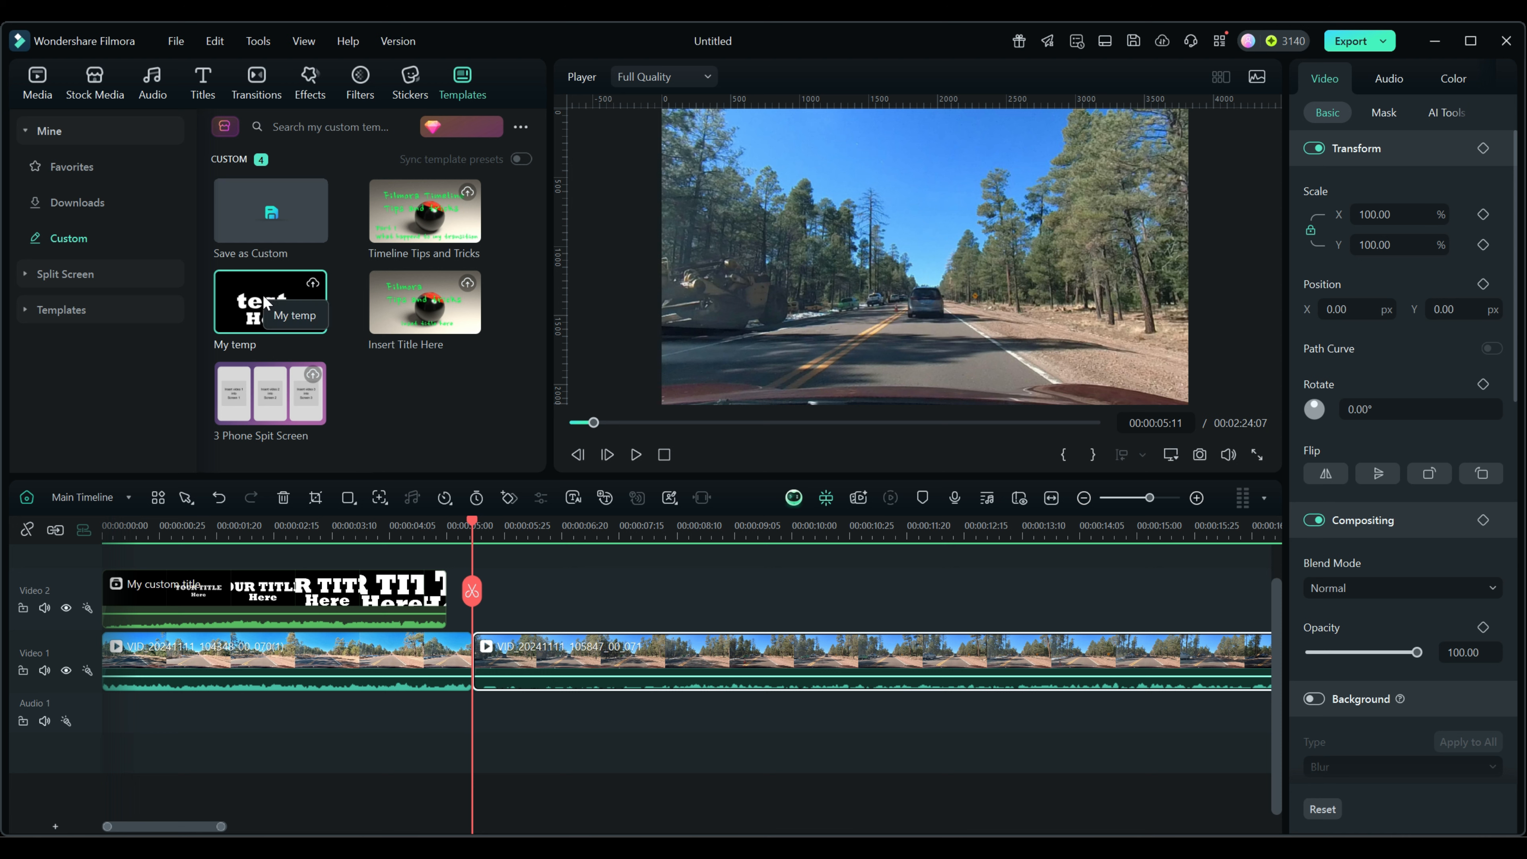
drag(259, 302, 496, 620)
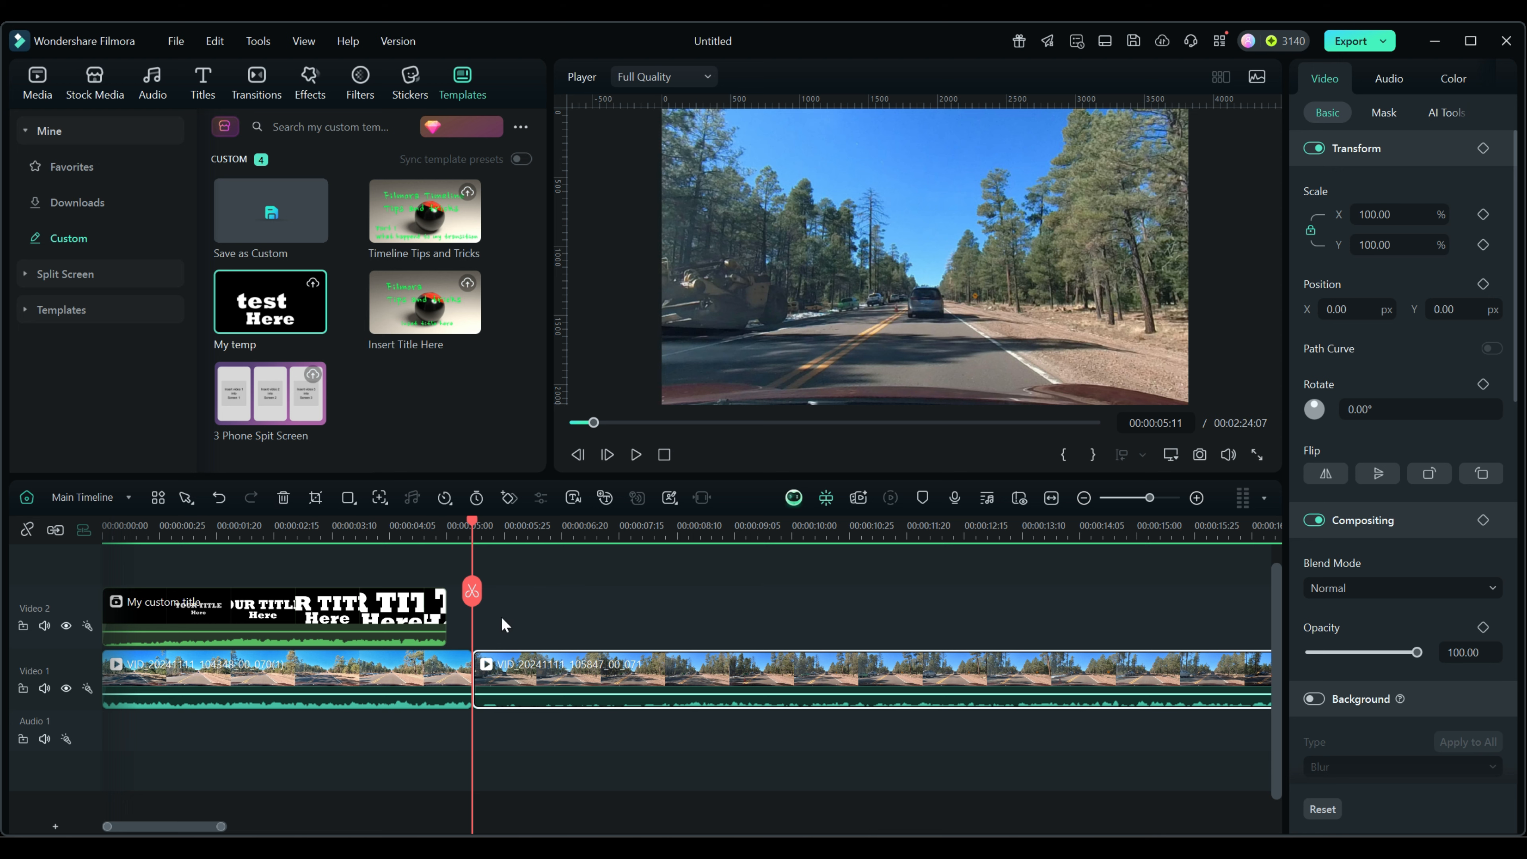
click(55, 529)
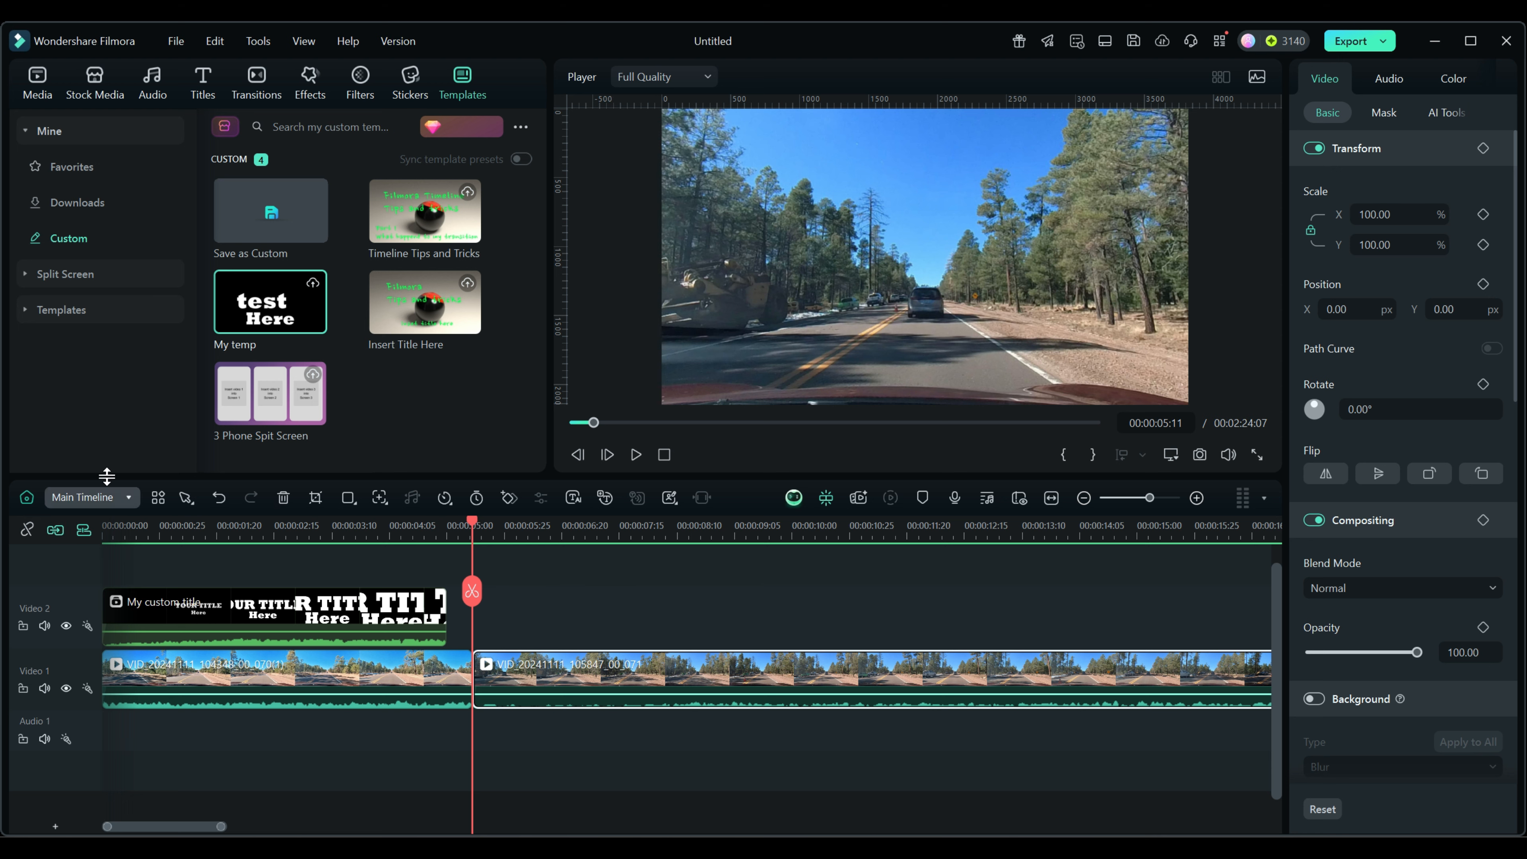
drag(260, 298, 481, 619)
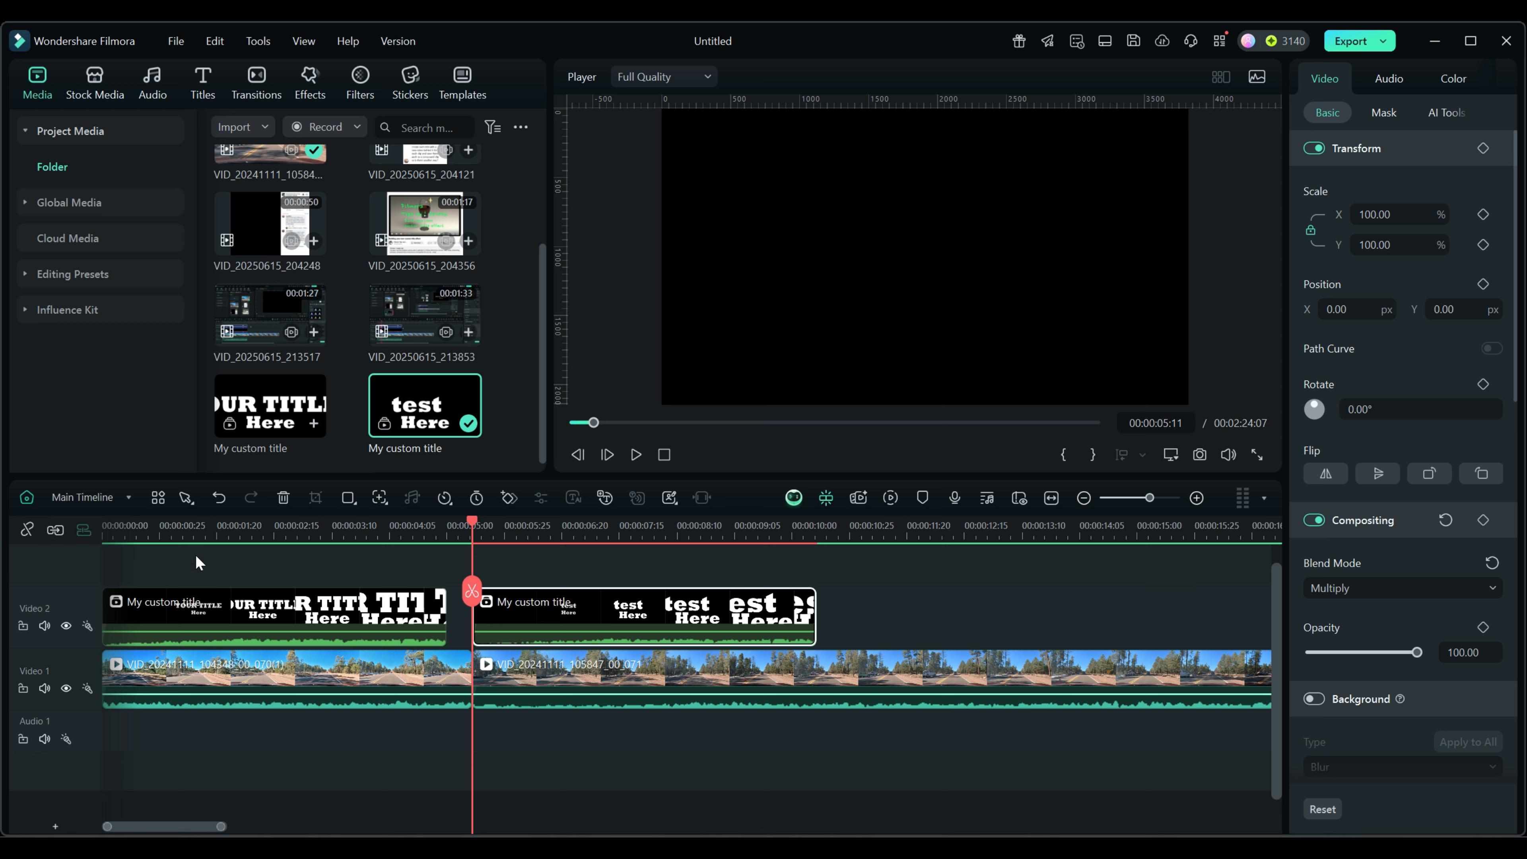
drag(469, 515, 532, 521)
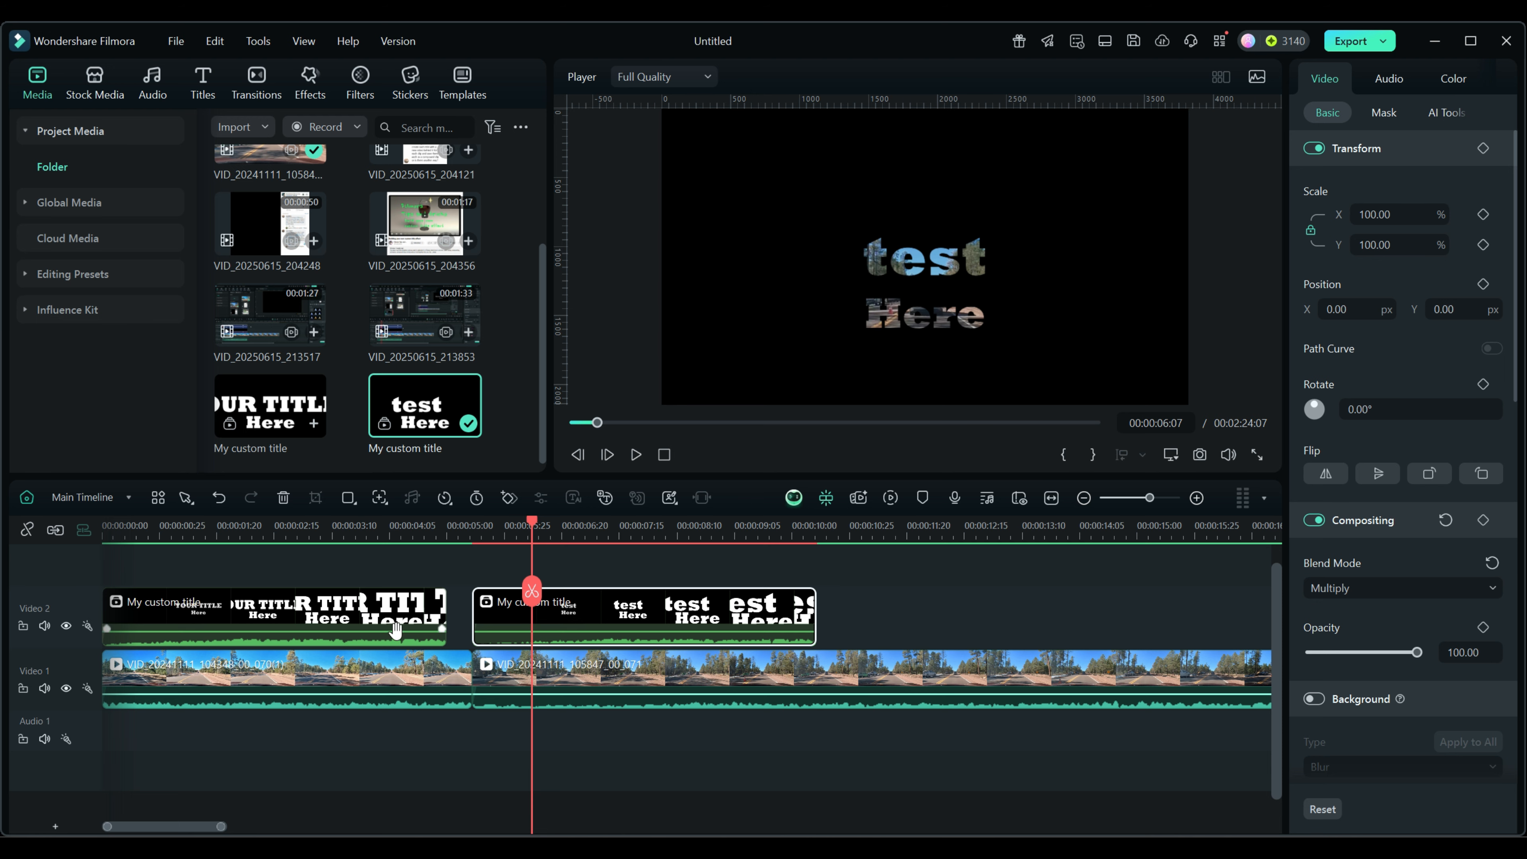
Inside the second title compound clip, retype the top text line from 'test' to 'Your Title'.
double_click(652, 610)
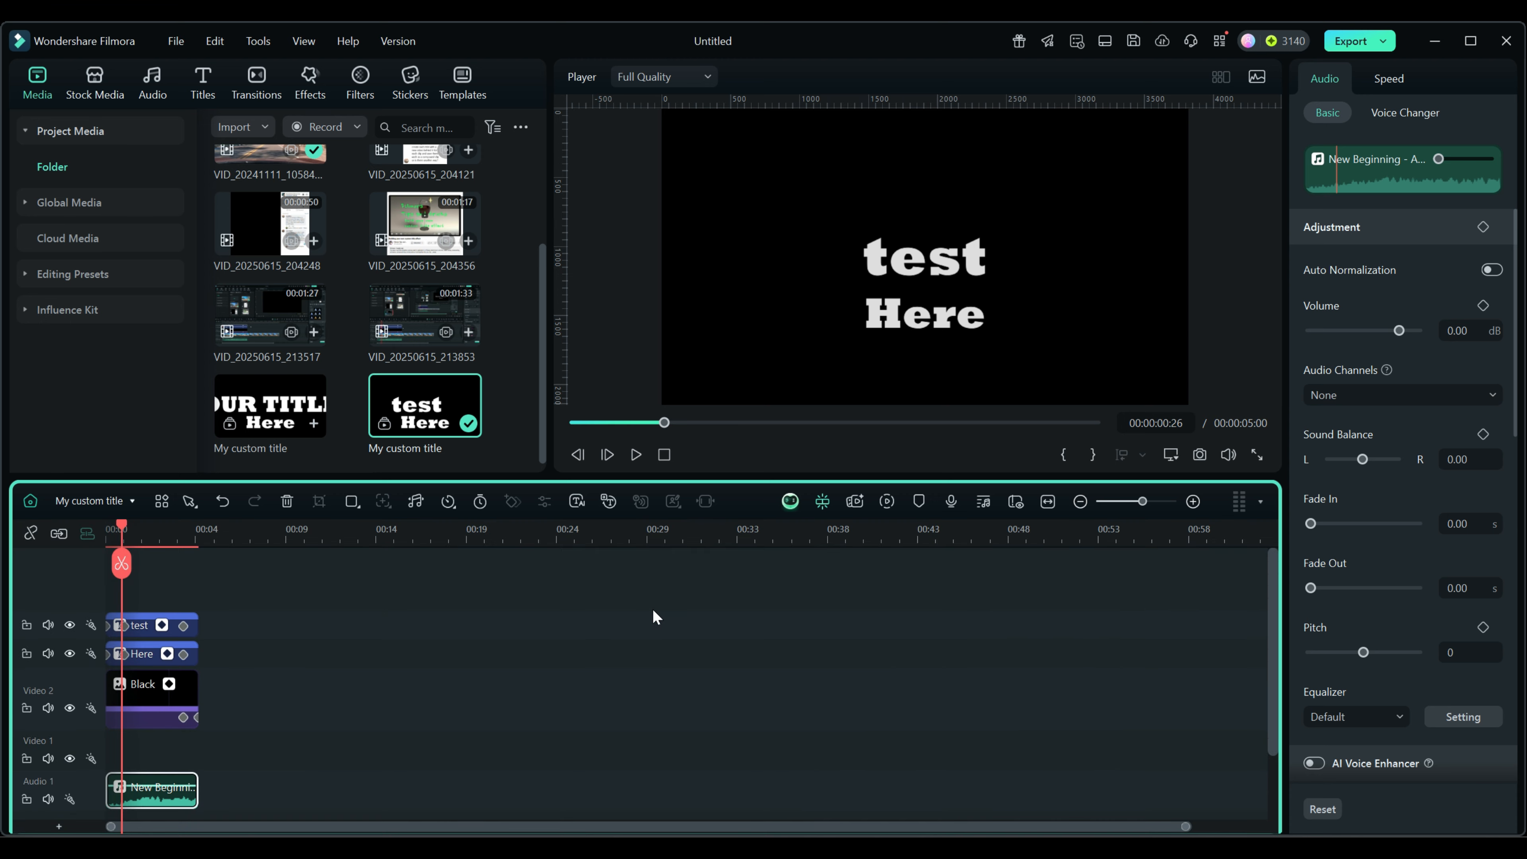
click(140, 629)
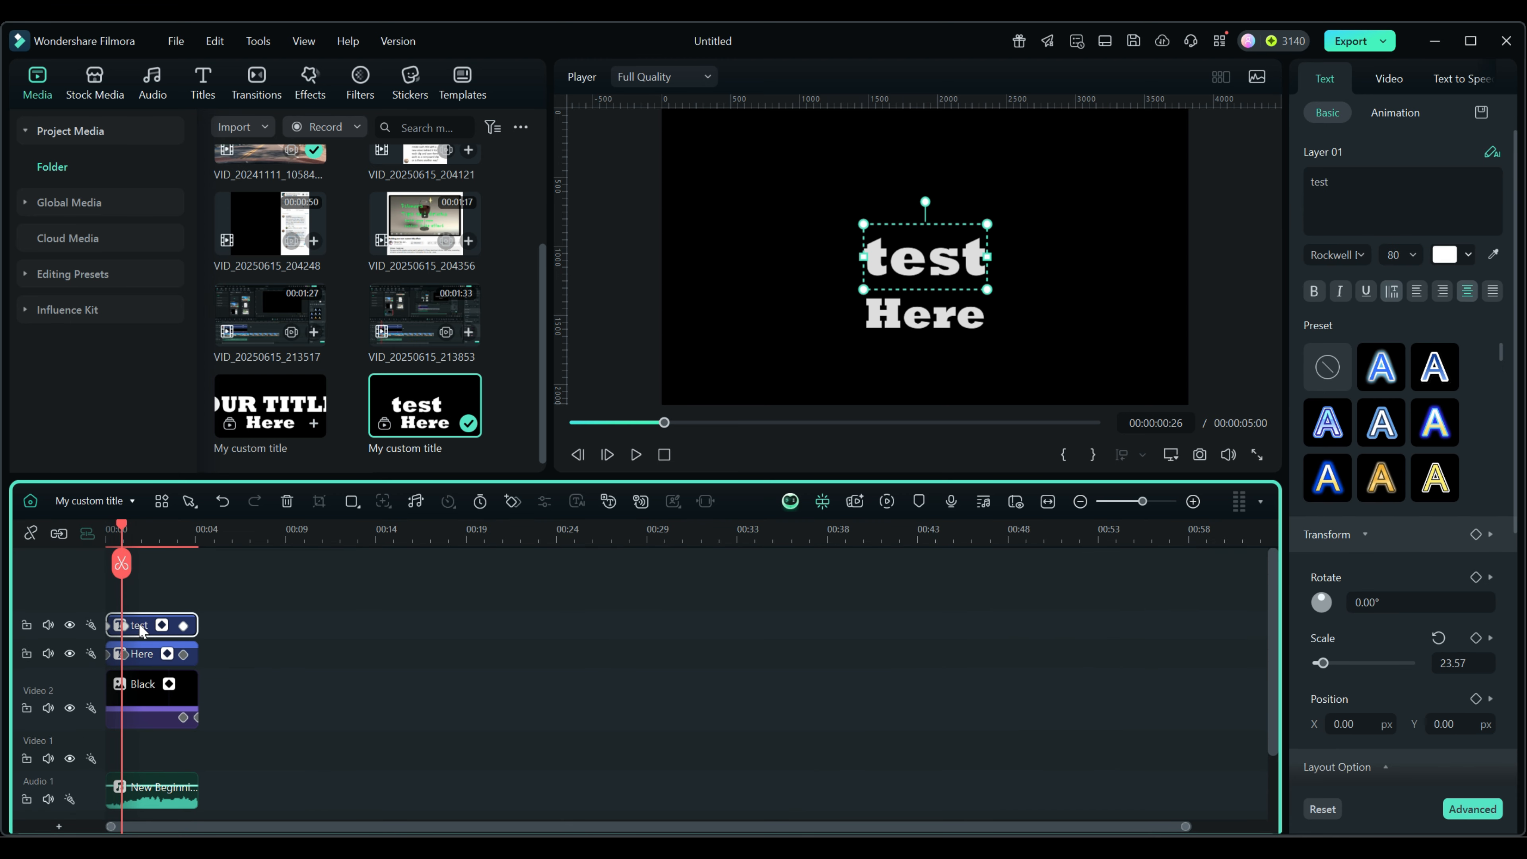
drag(1341, 184, 1310, 183)
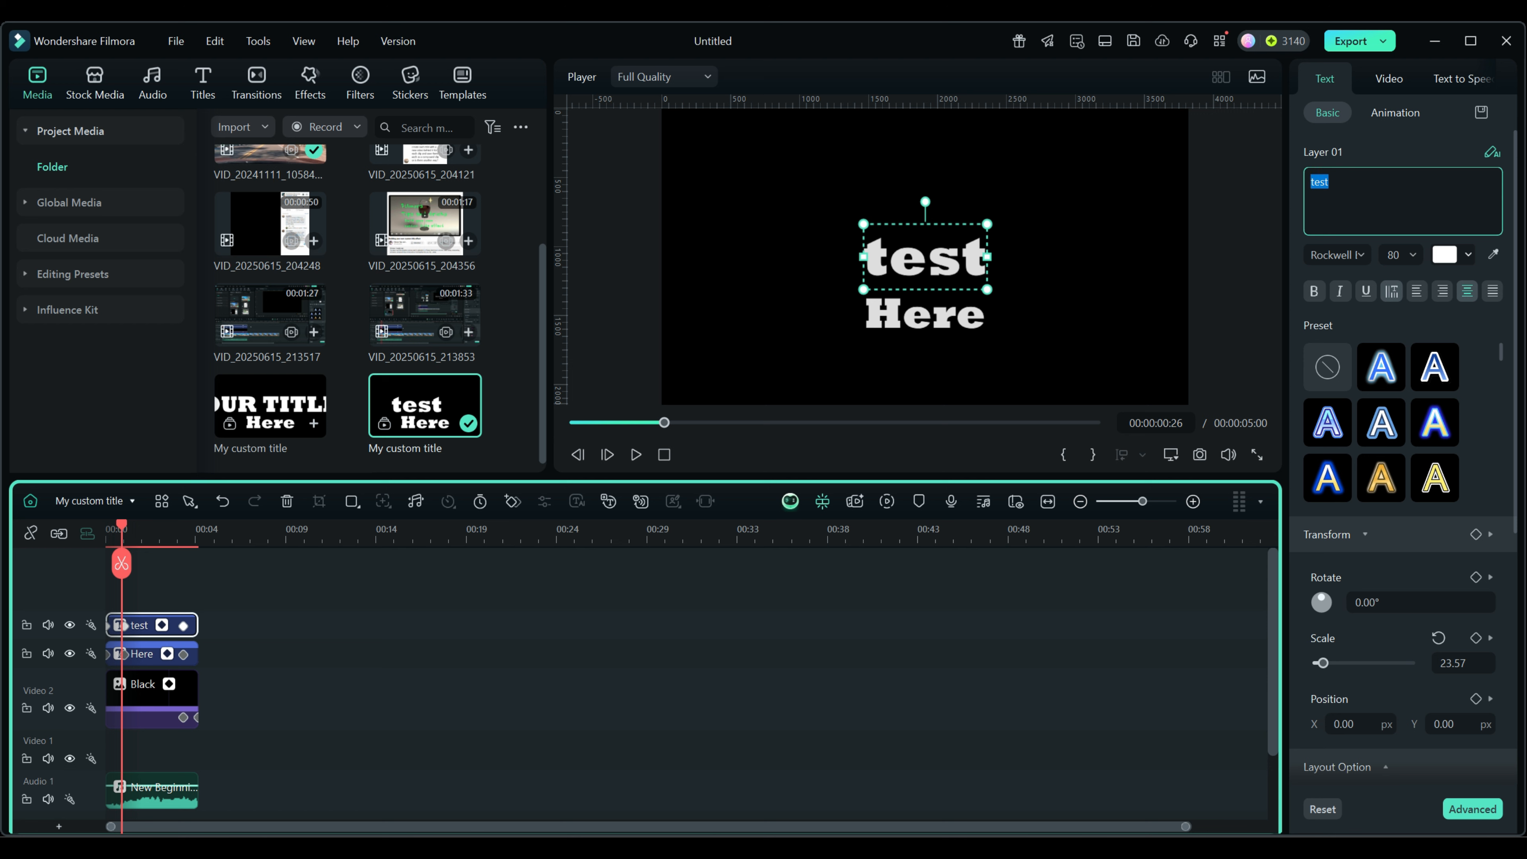
text(Your)
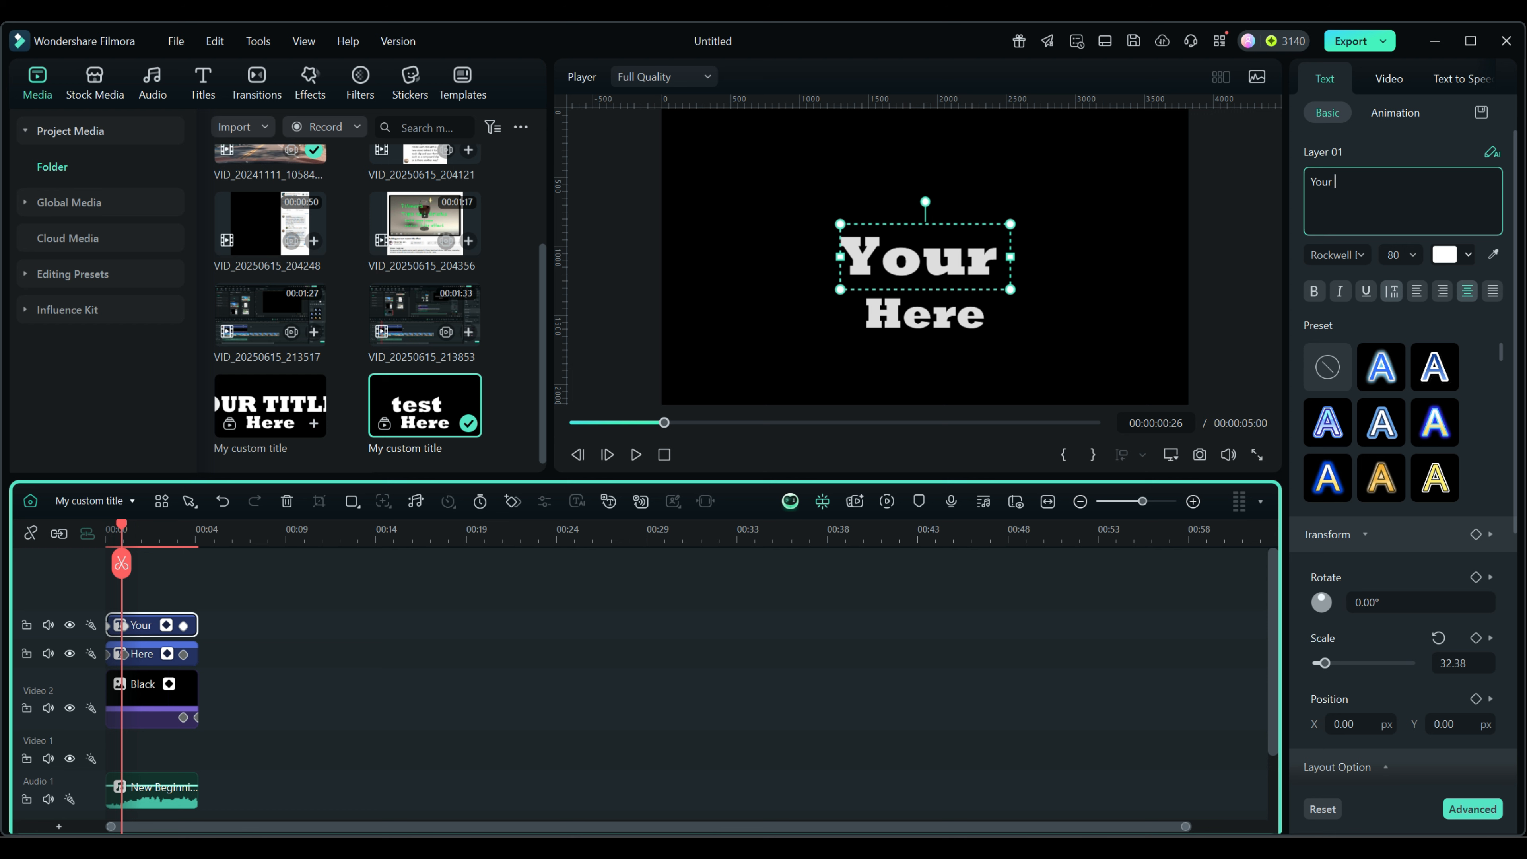
key(Return)
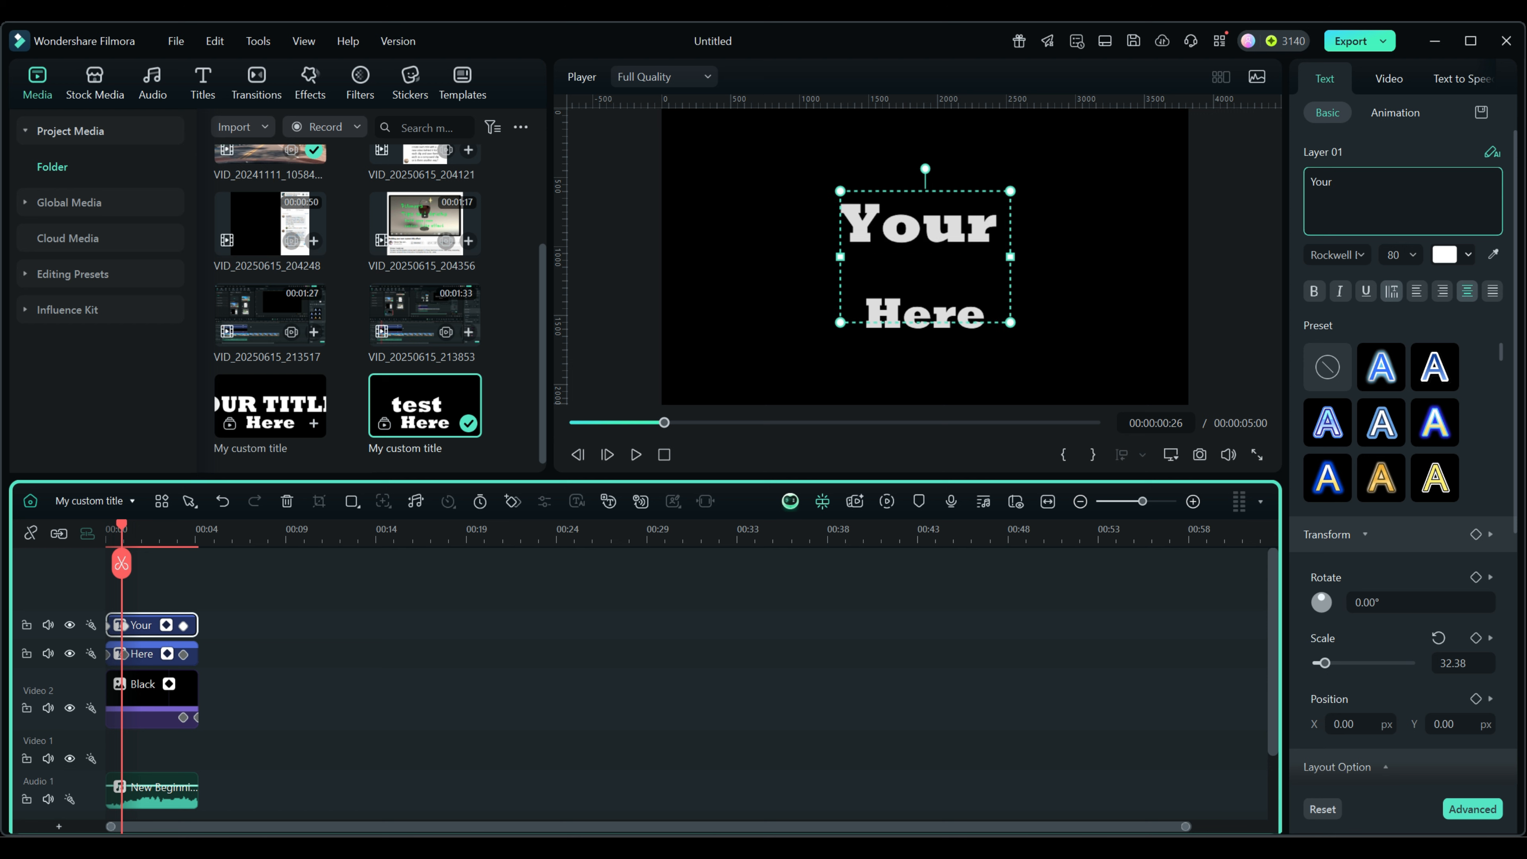
key(BackSpace)
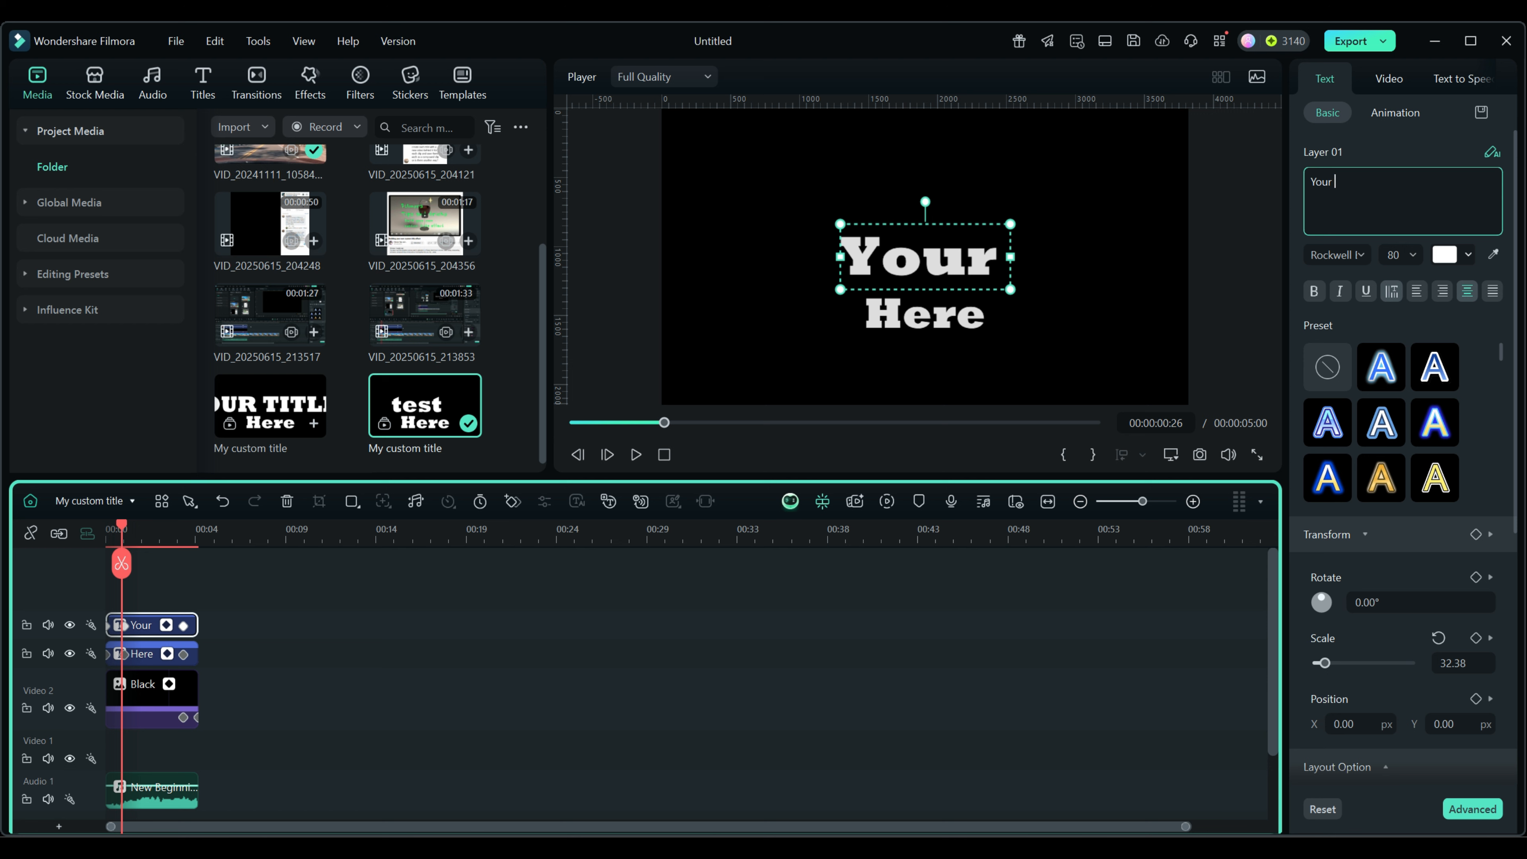
text(Title)
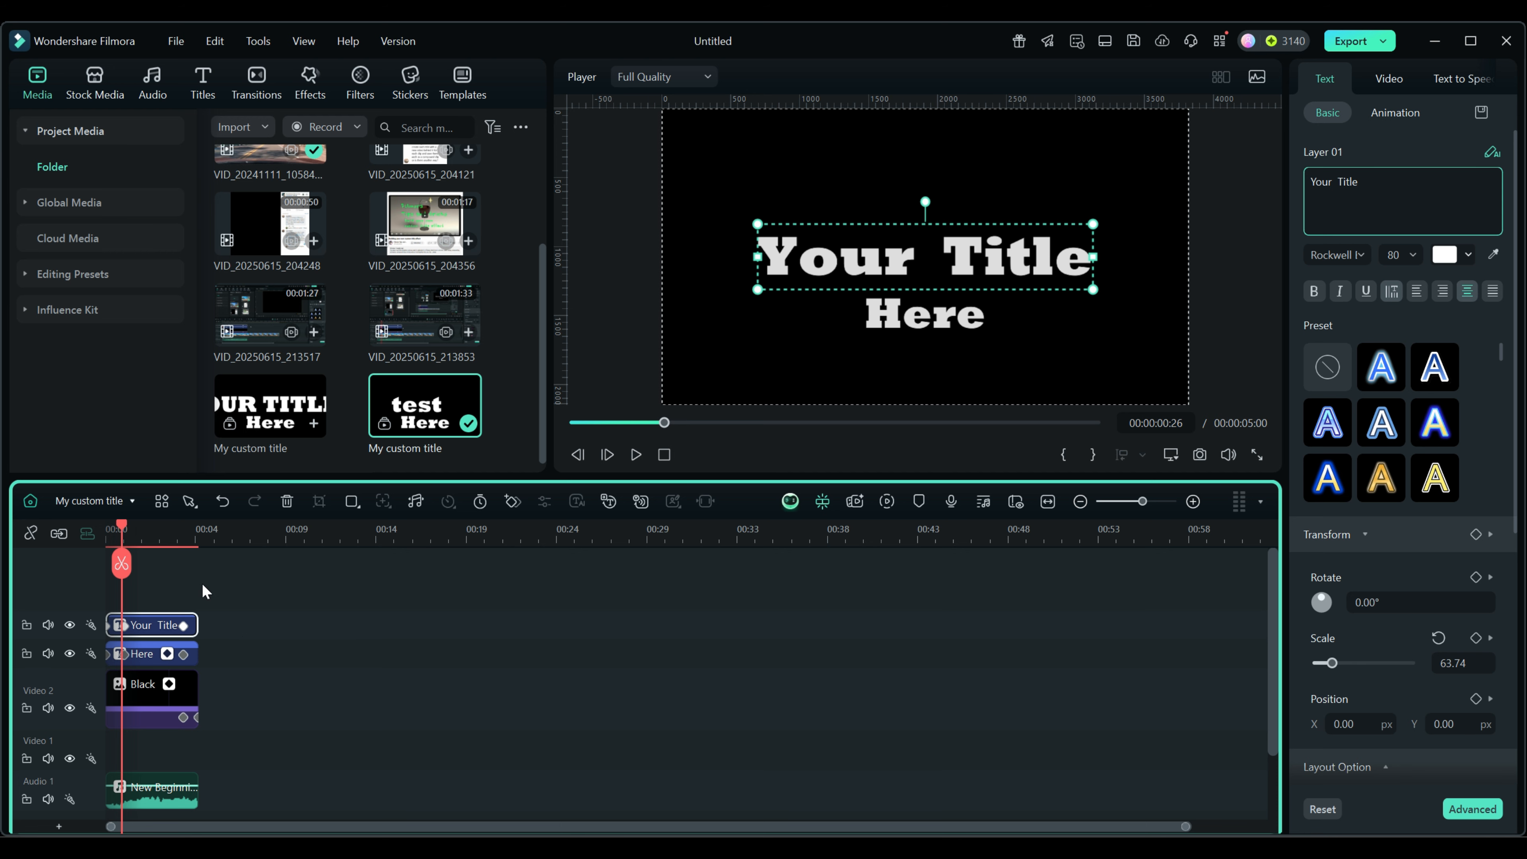
click(160, 577)
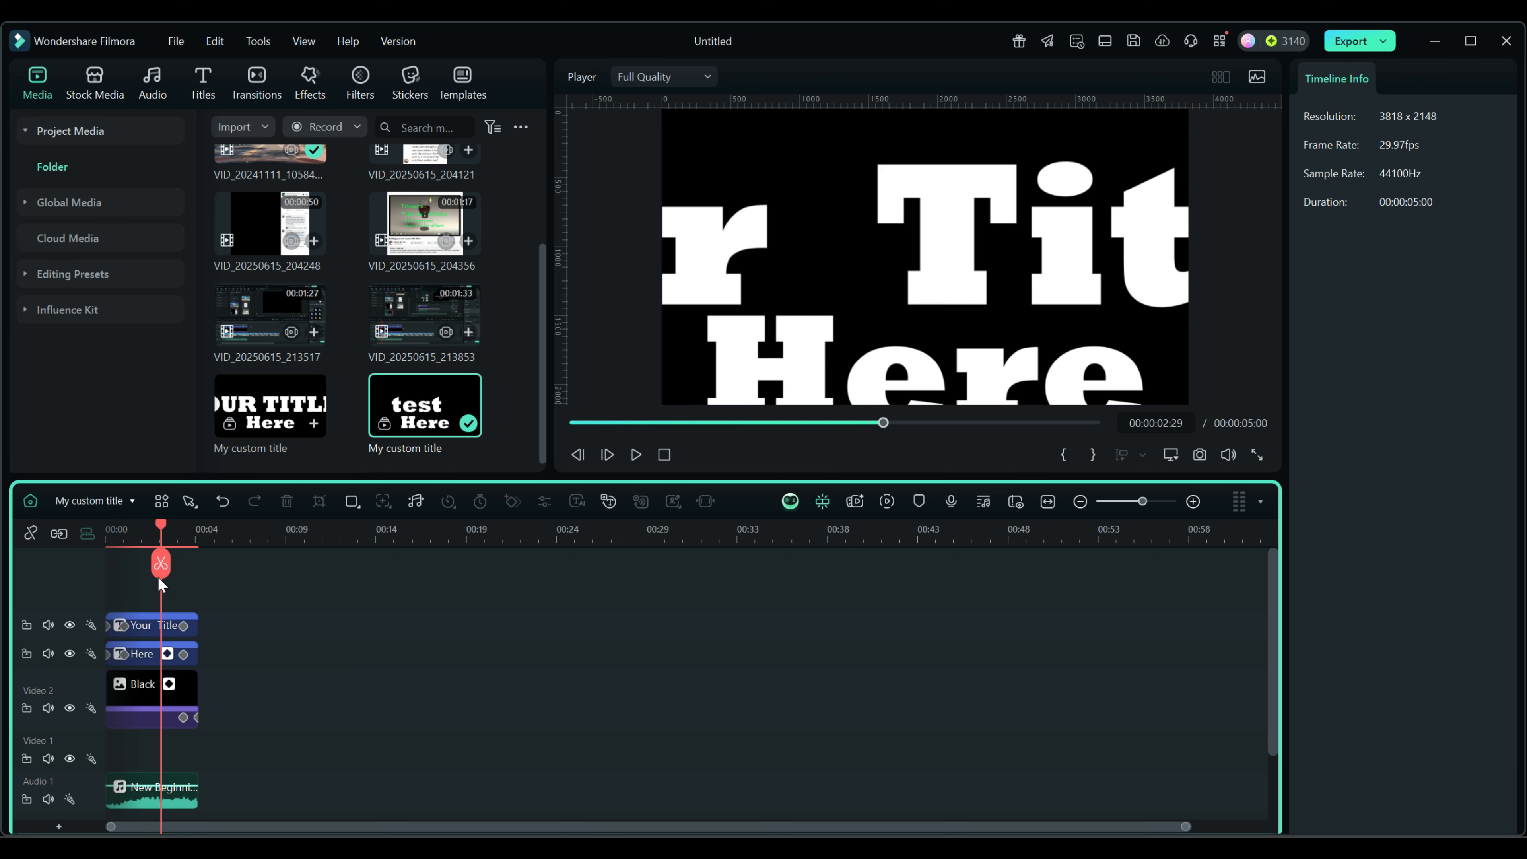
Back on the main timeline, scrub through both titles, confirming the second reads 'Your Title Here'.
click(30, 500)
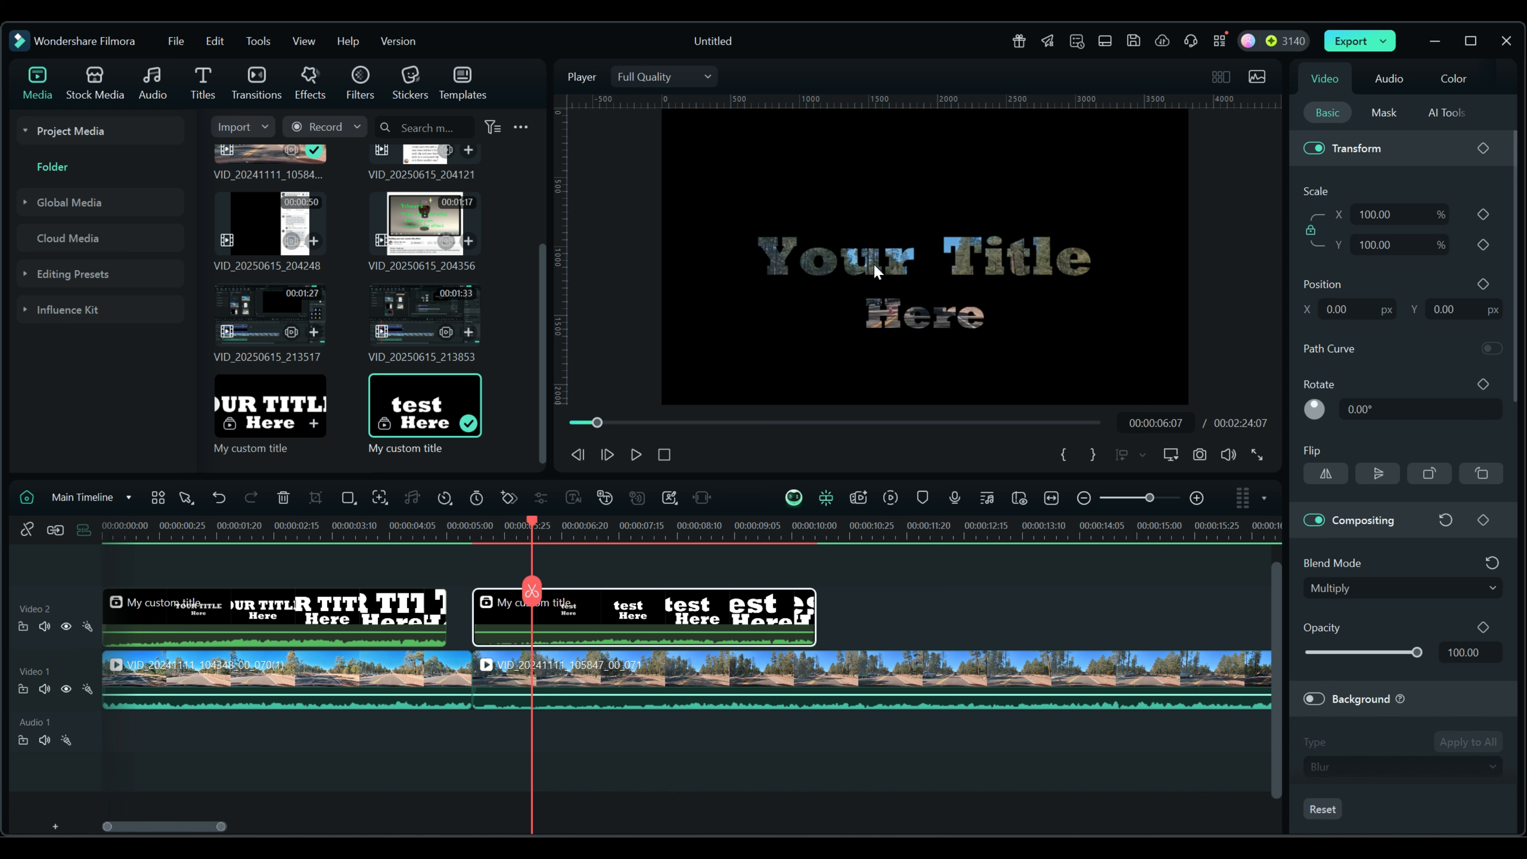
drag(531, 521, 521, 572)
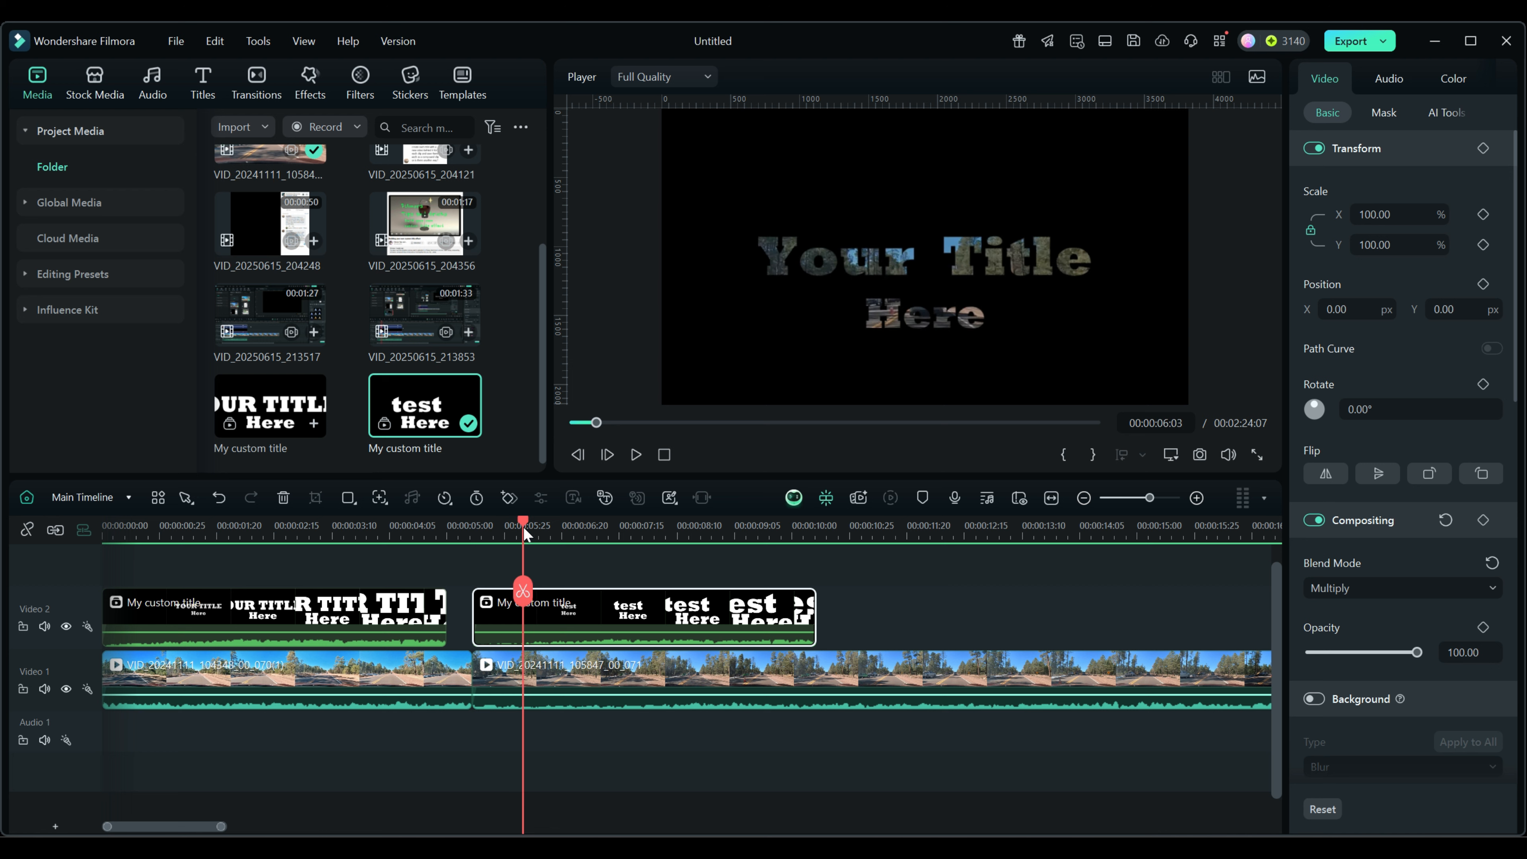
drag(525, 521, 588, 525)
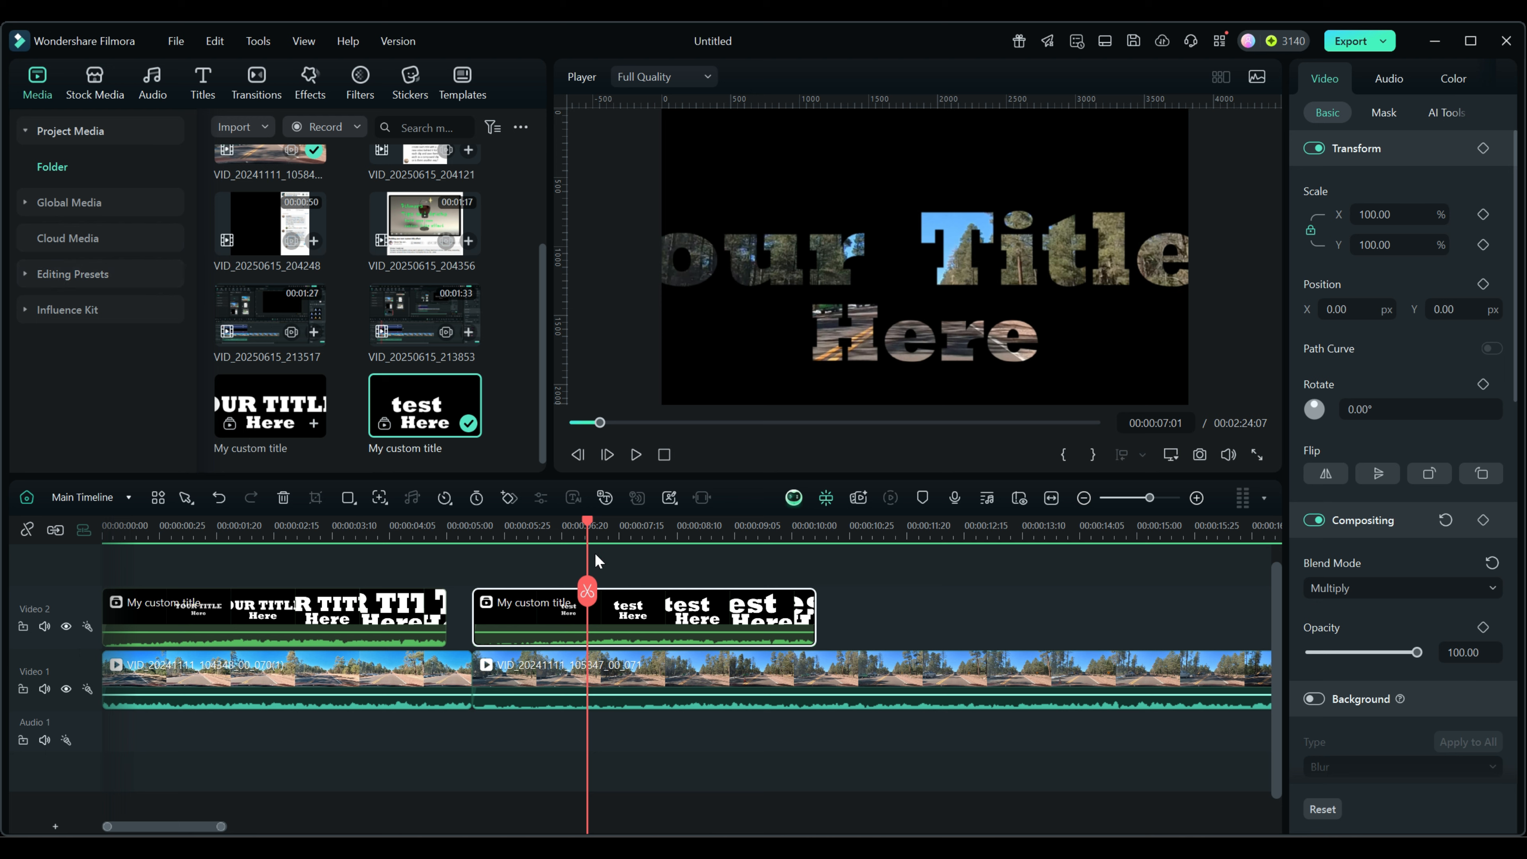
drag(586, 518, 276, 551)
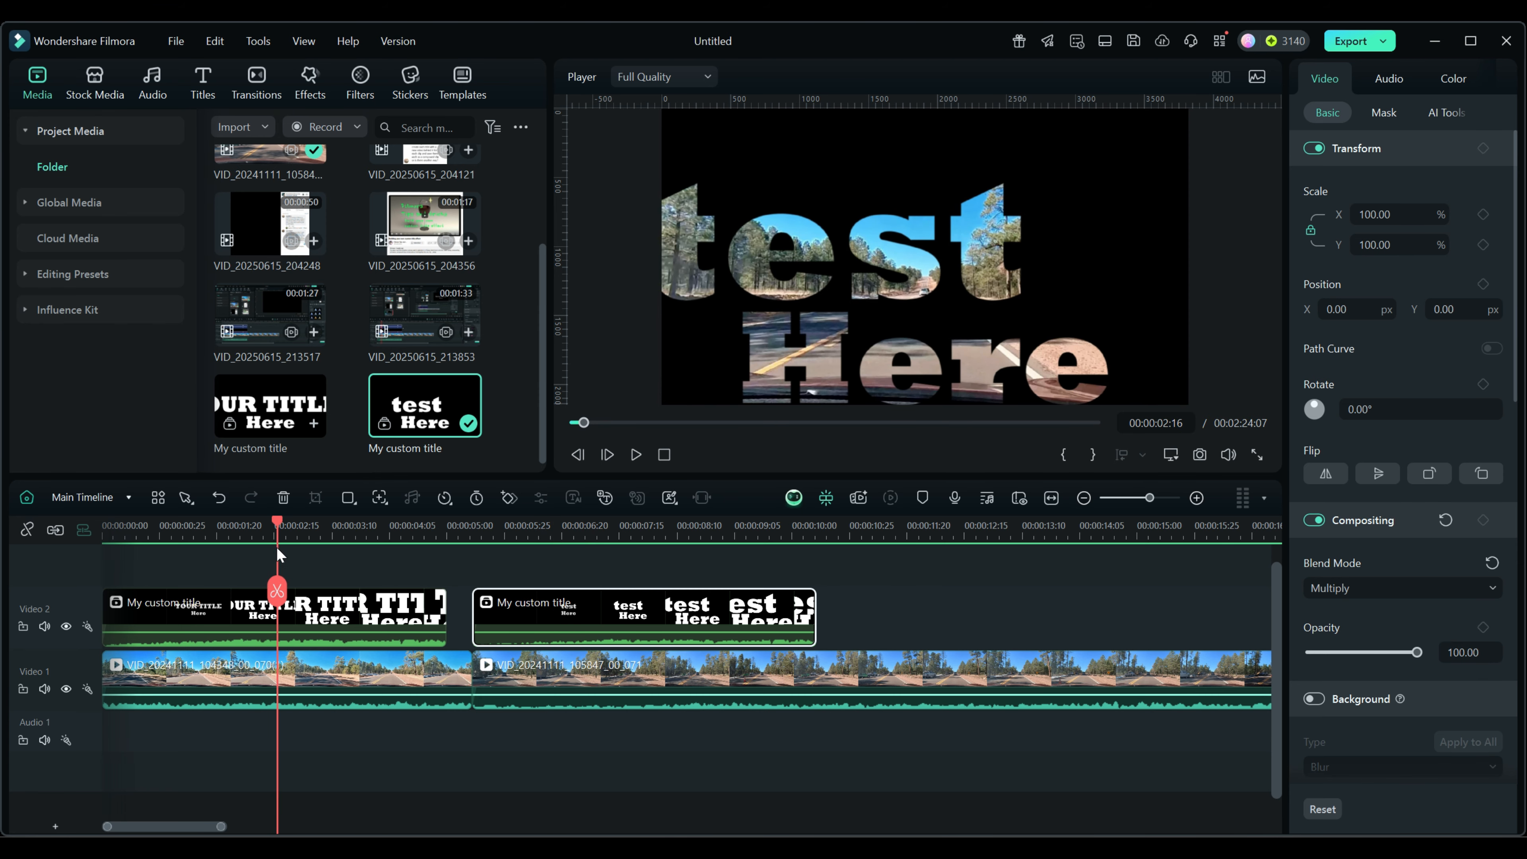
click(129, 499)
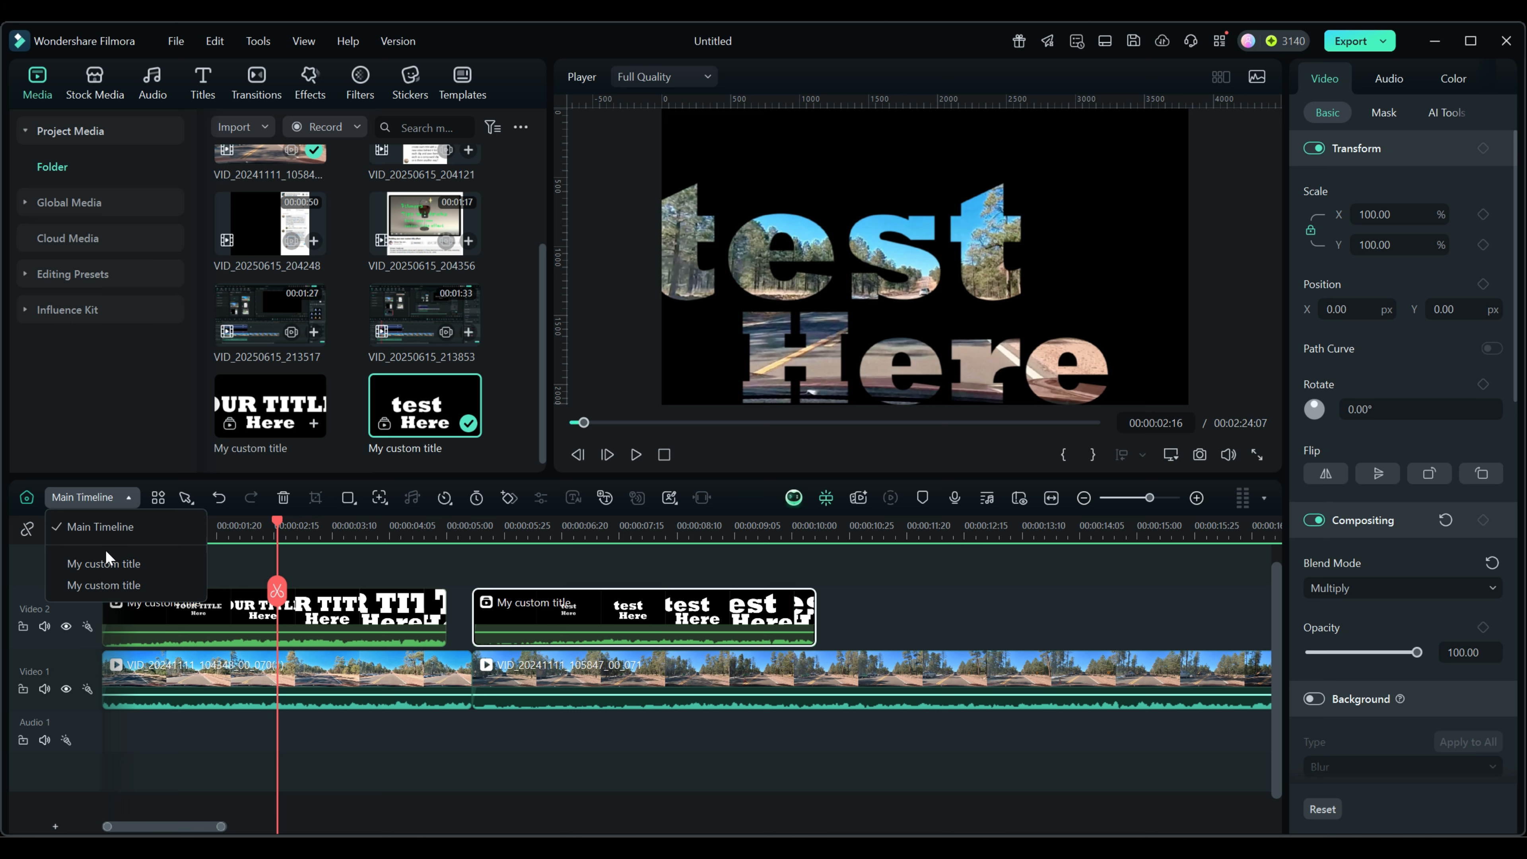
drag(276, 516, 588, 520)
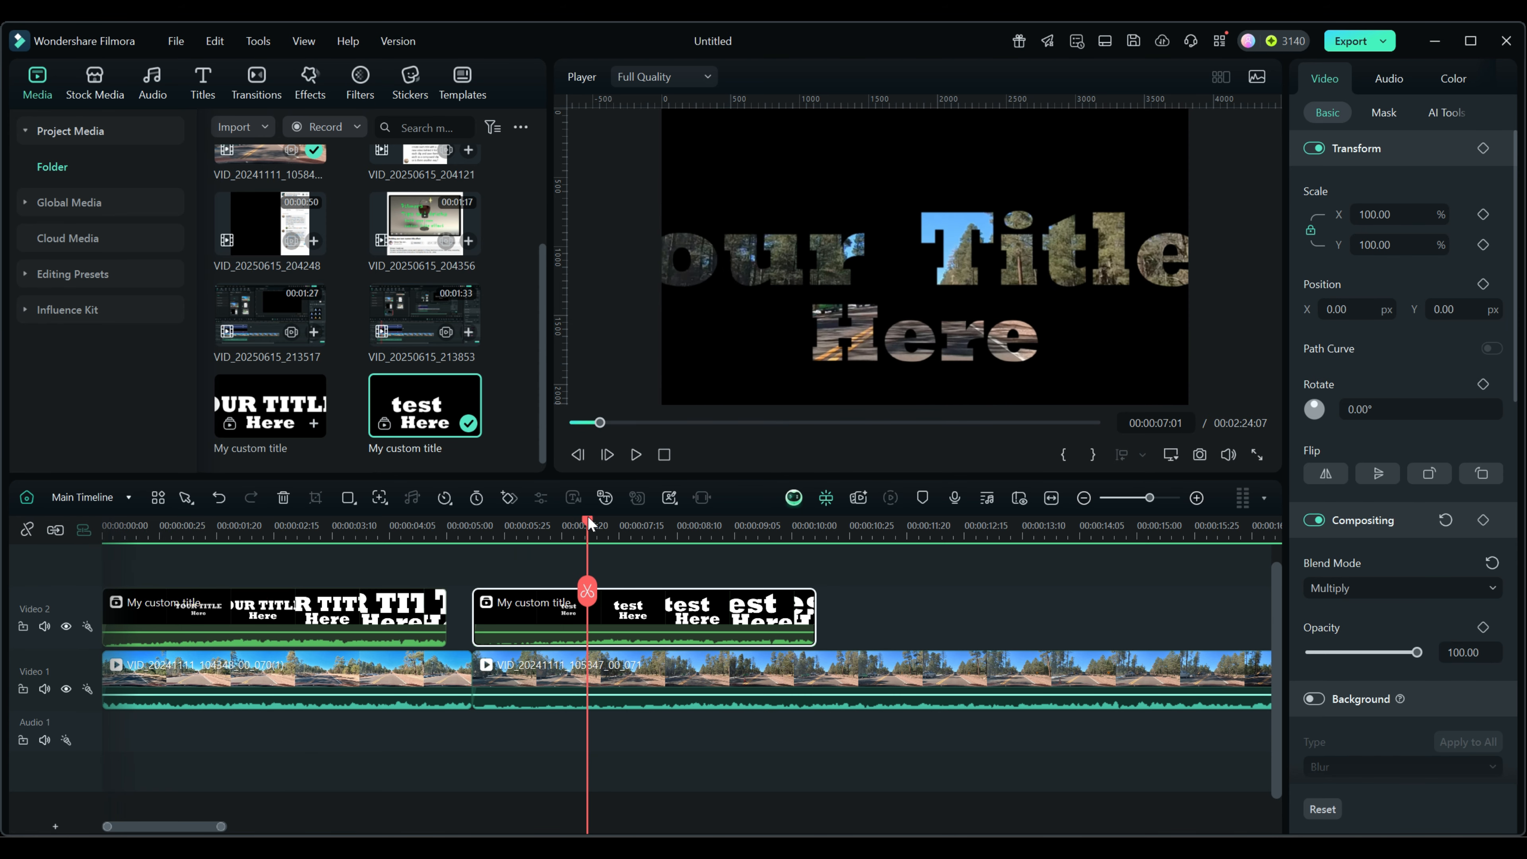
Rename the 'test' title media item to '2 nd'.
right_click(628, 608)
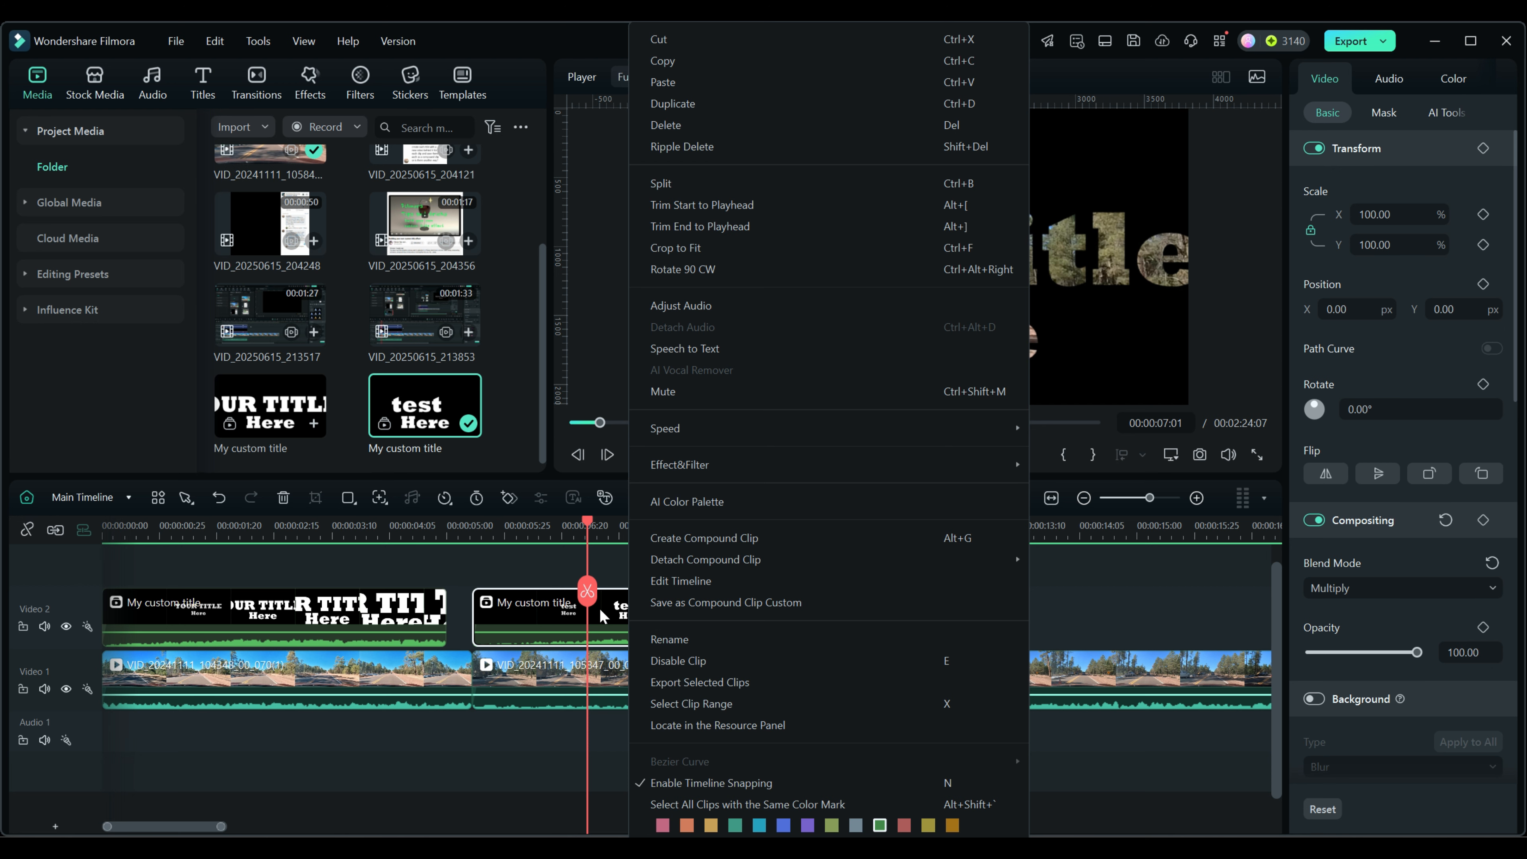
right_click(417, 409)
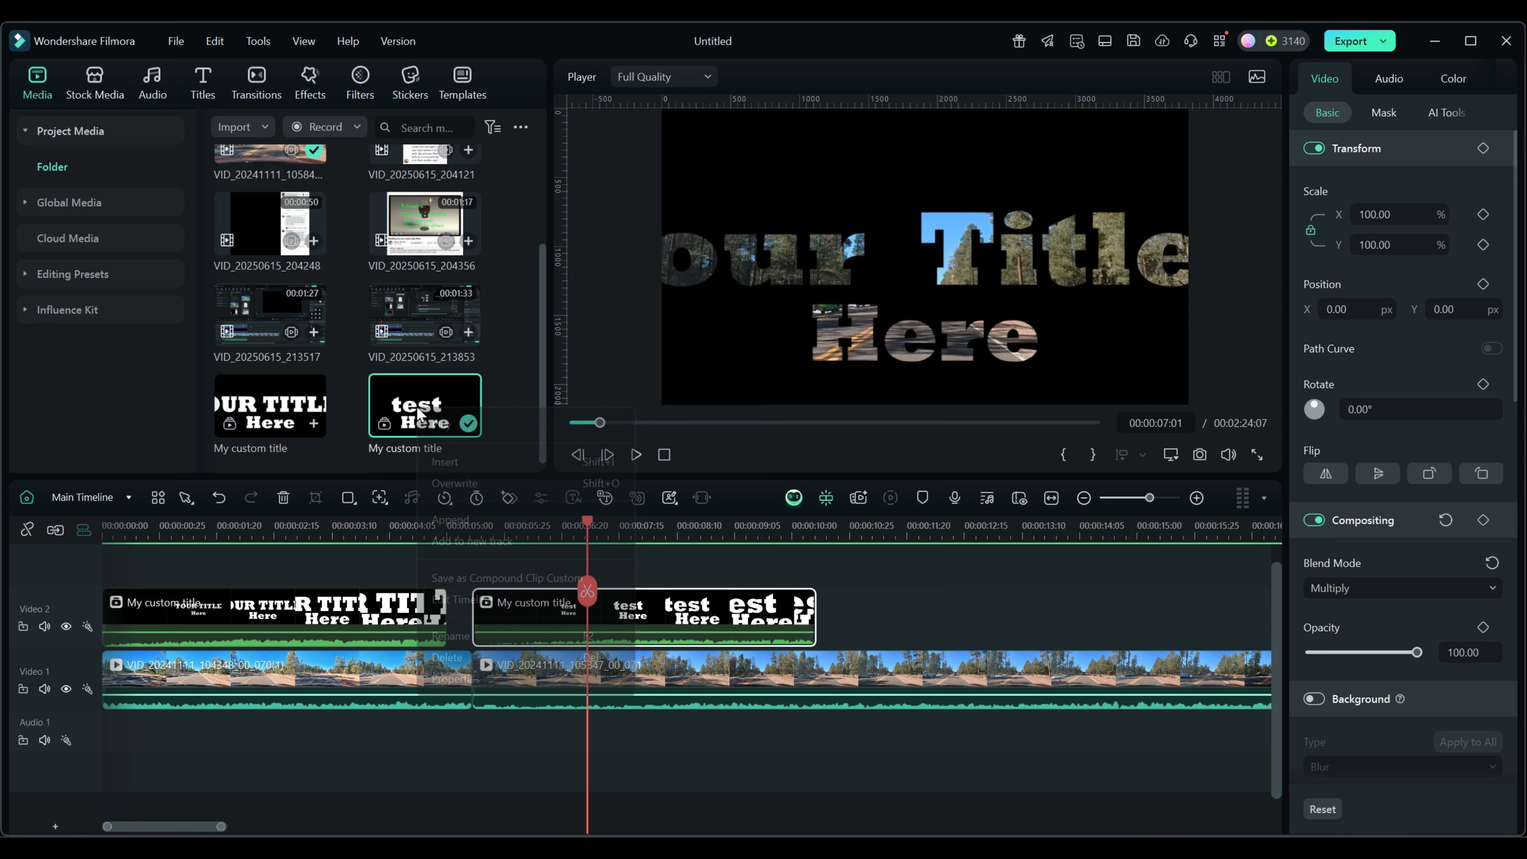
click(448, 635)
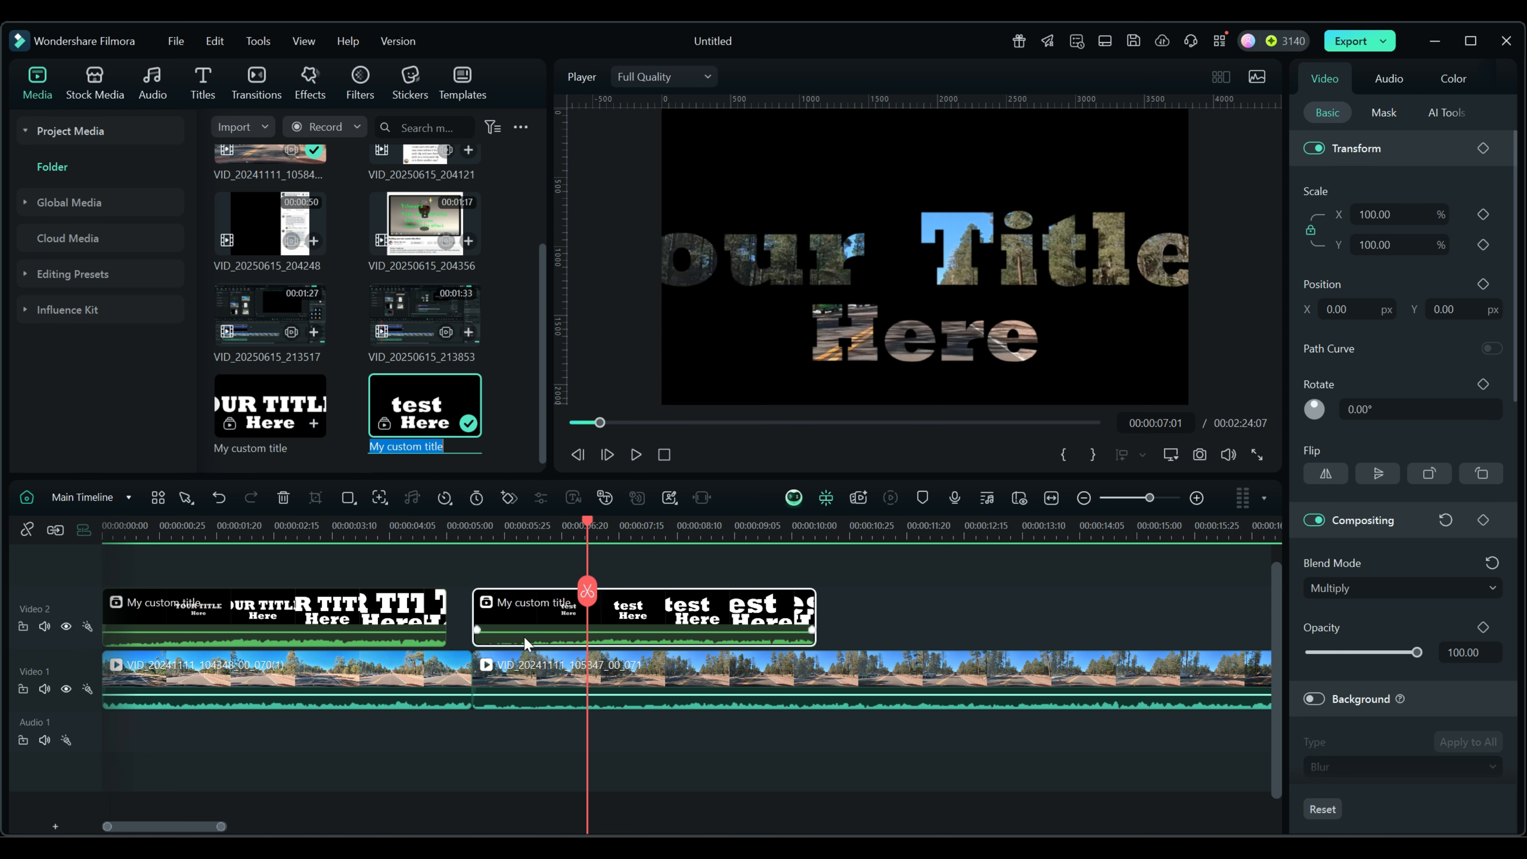
text(2 nde)
key(BackSpace)
key(Return)
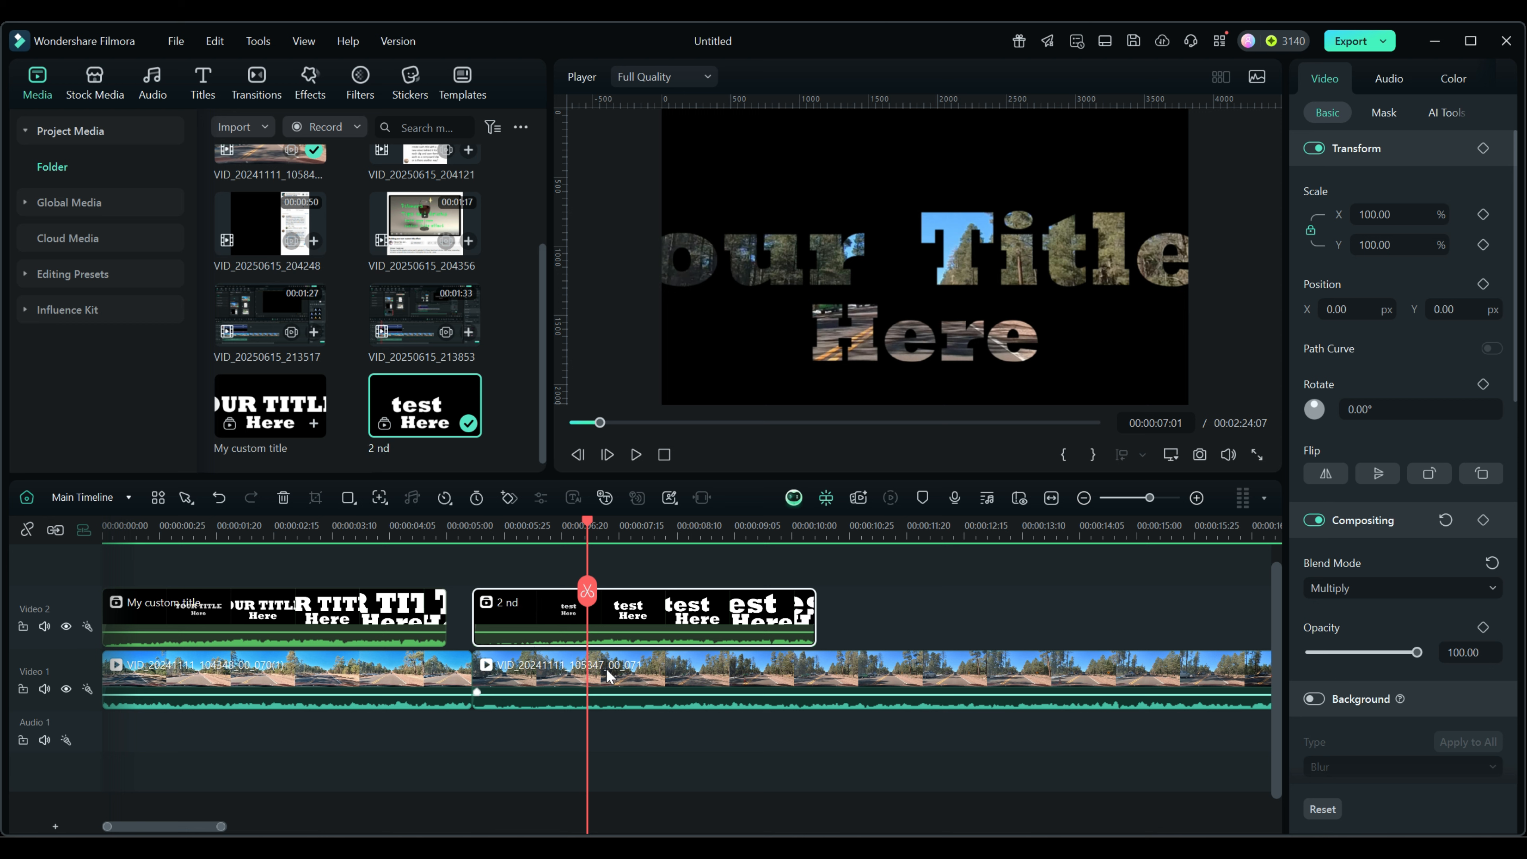
click(129, 498)
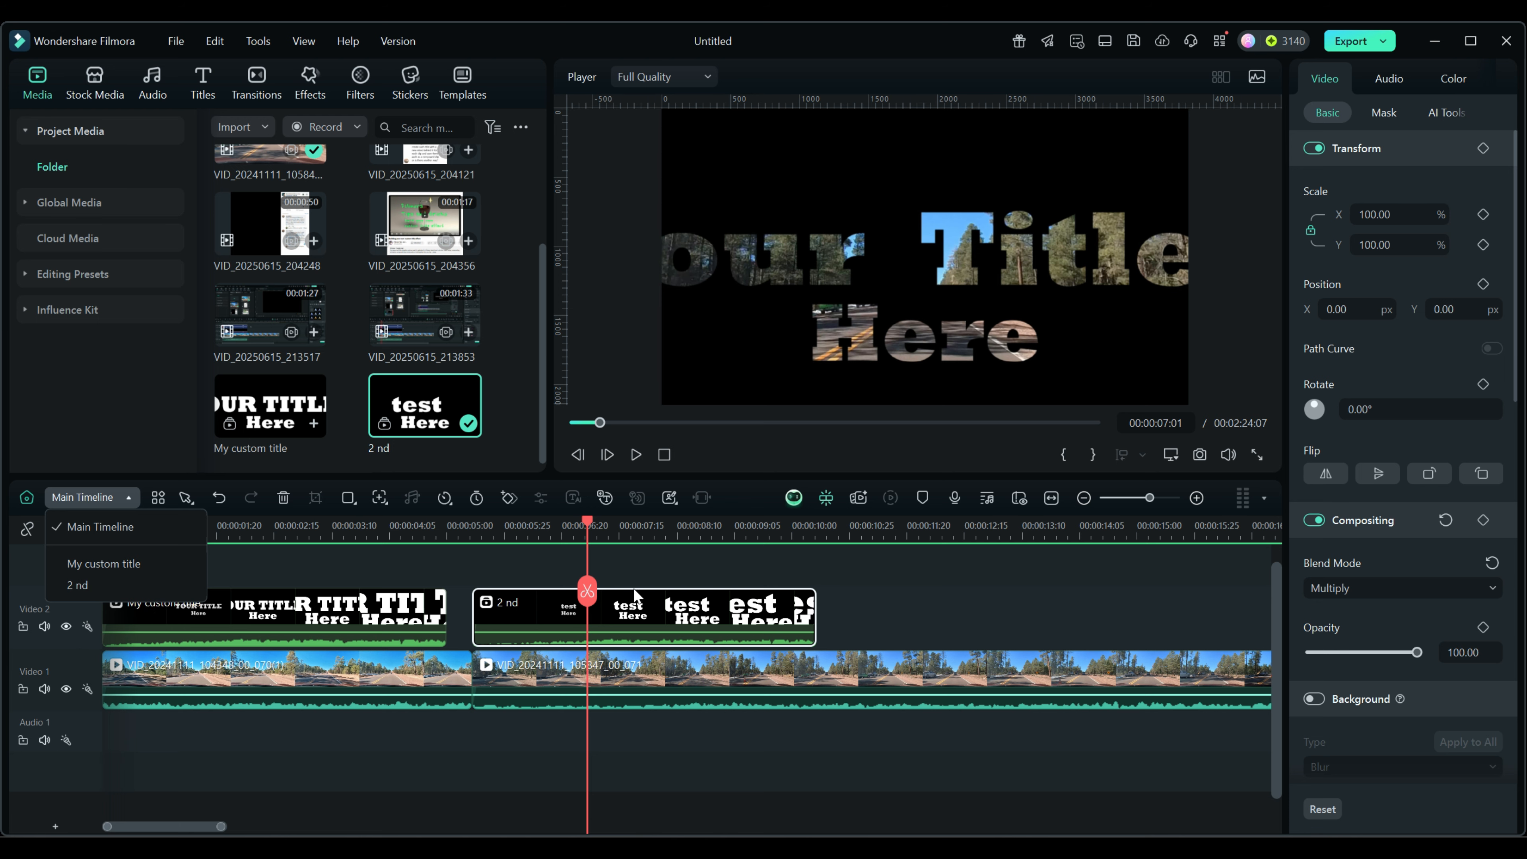
In the '2 nd' clip, replace 'Your Title' and 'Here' with the person's first and last name.
double_click(639, 608)
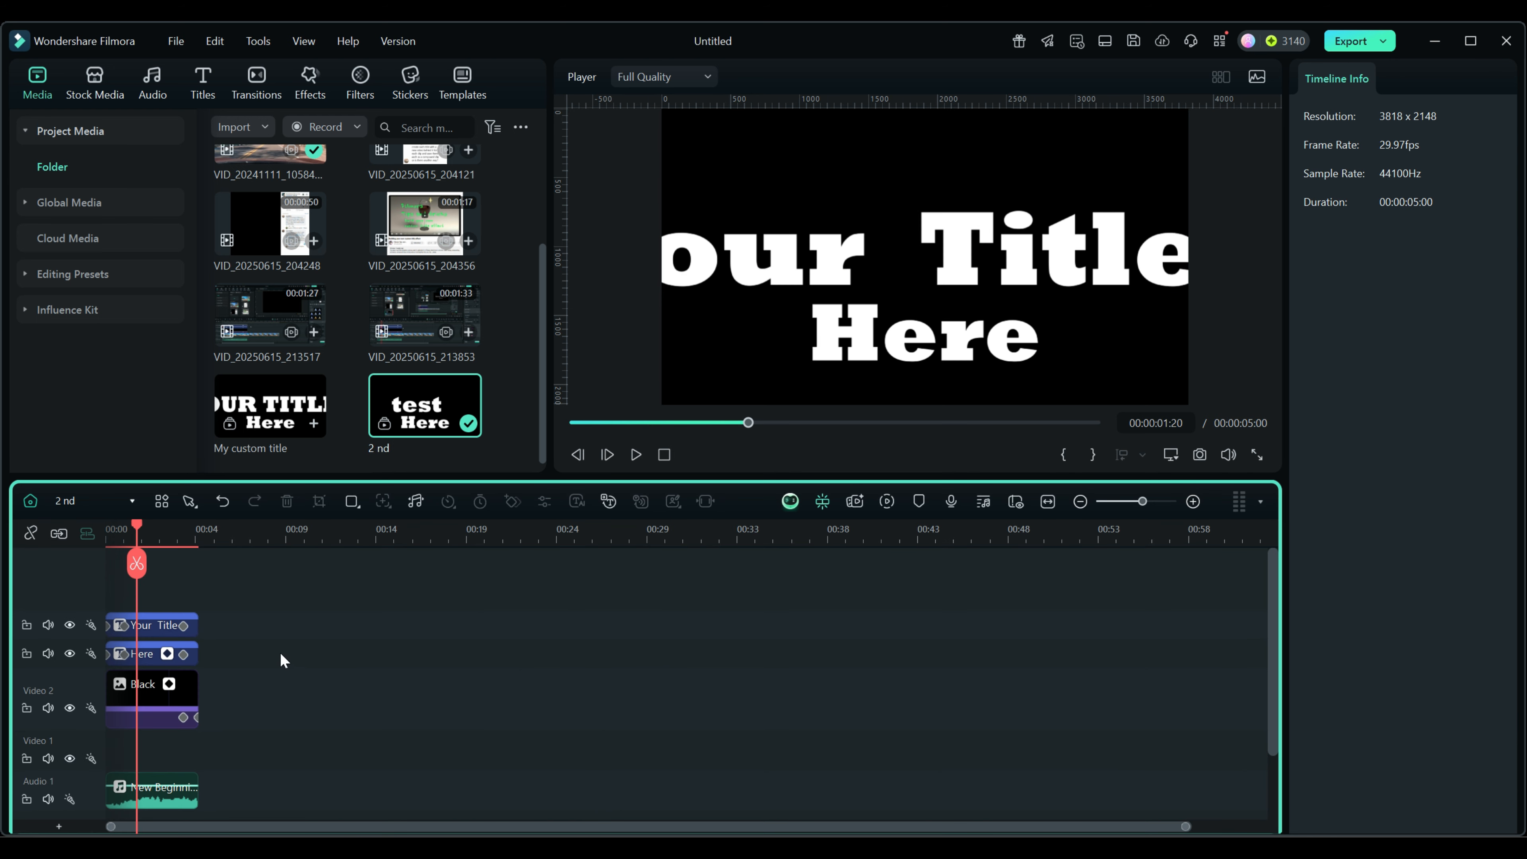
click(131, 529)
click(145, 624)
drag(1360, 182, 1310, 182)
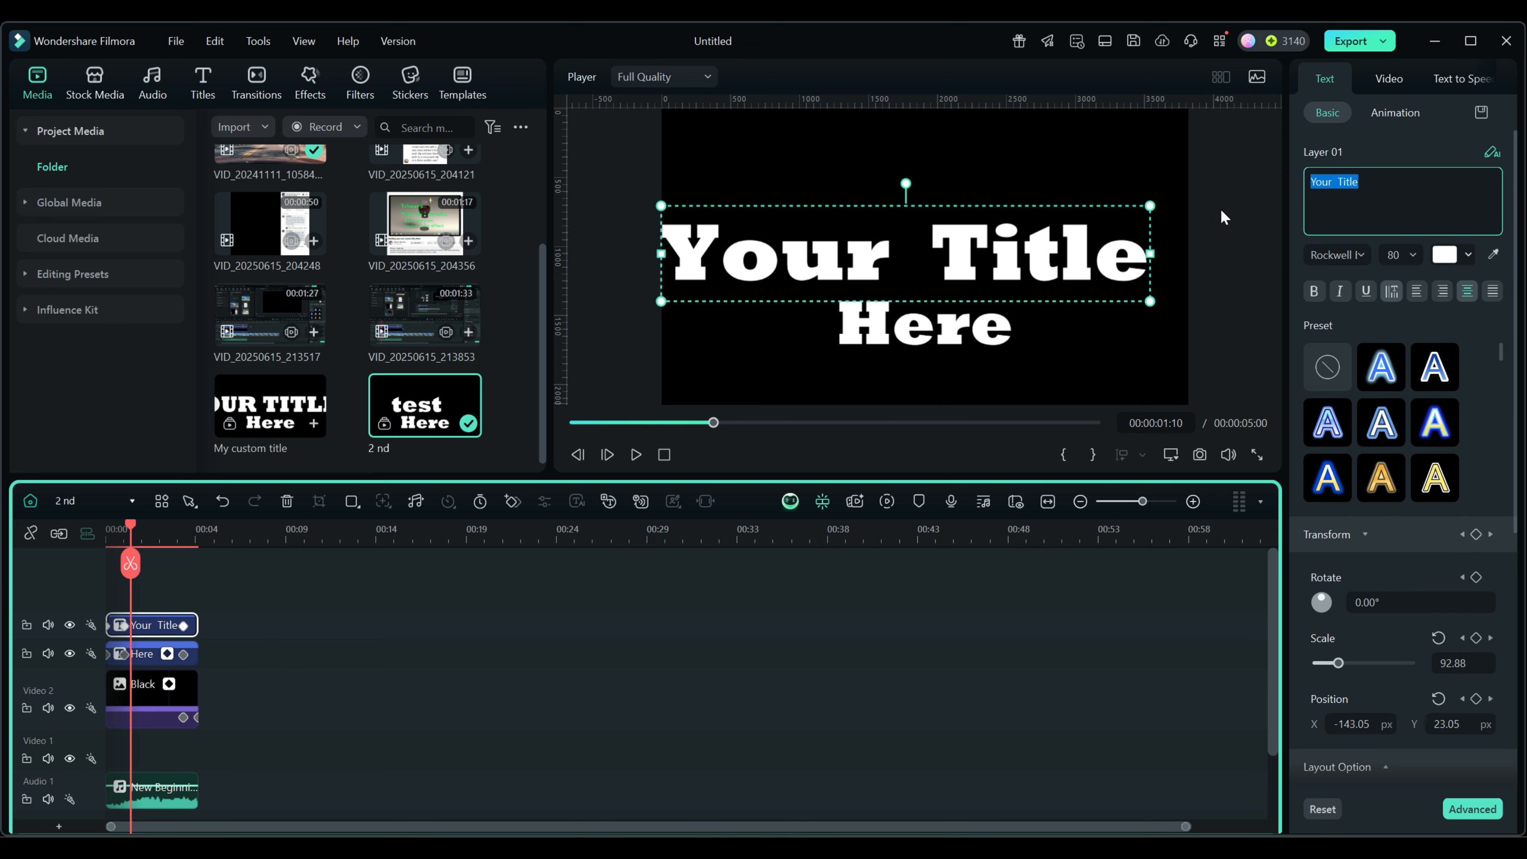
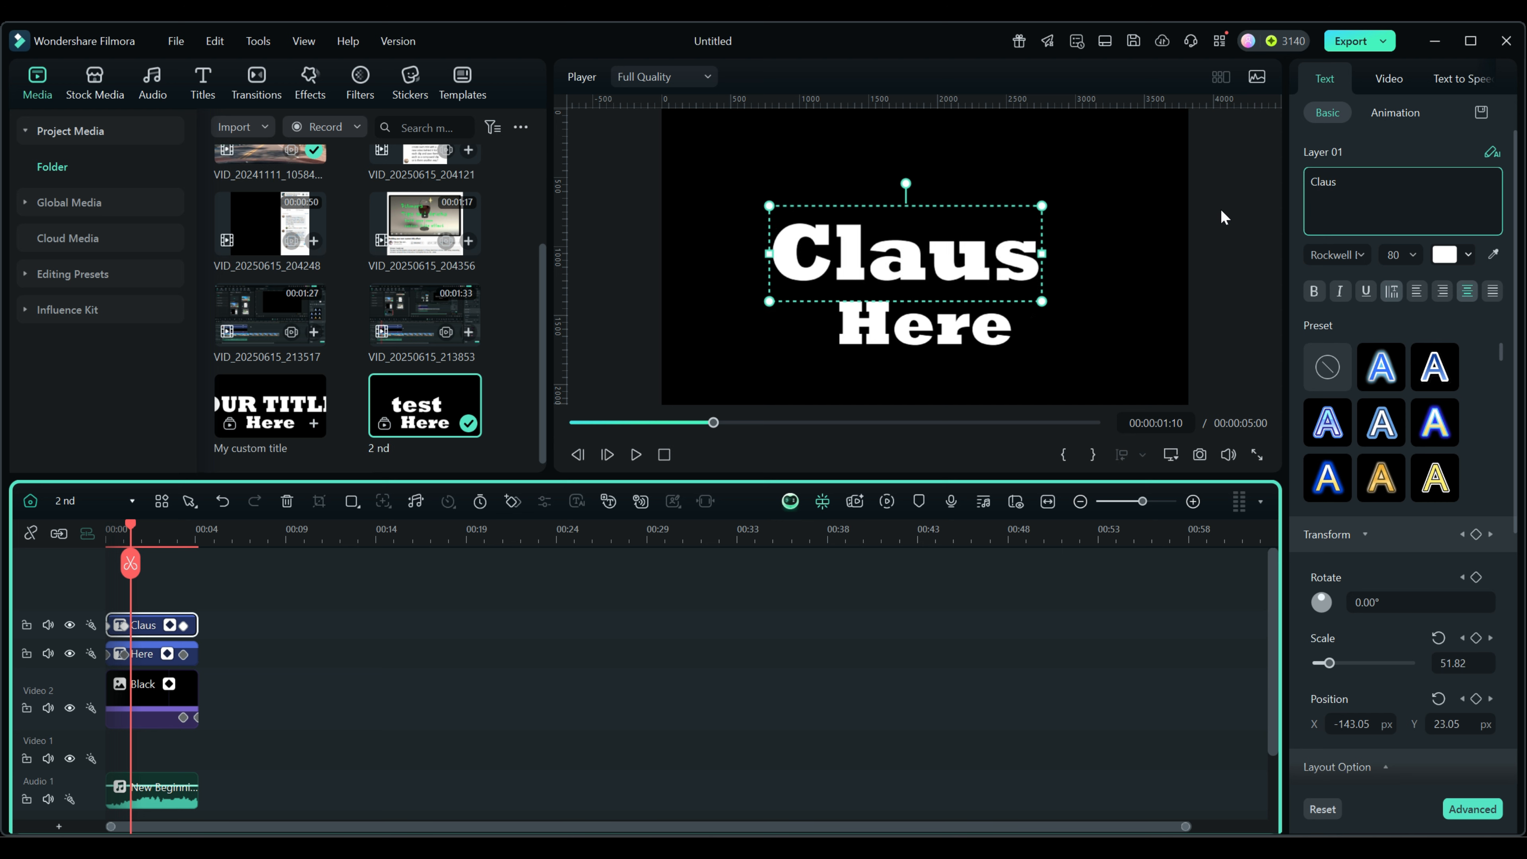
click(147, 655)
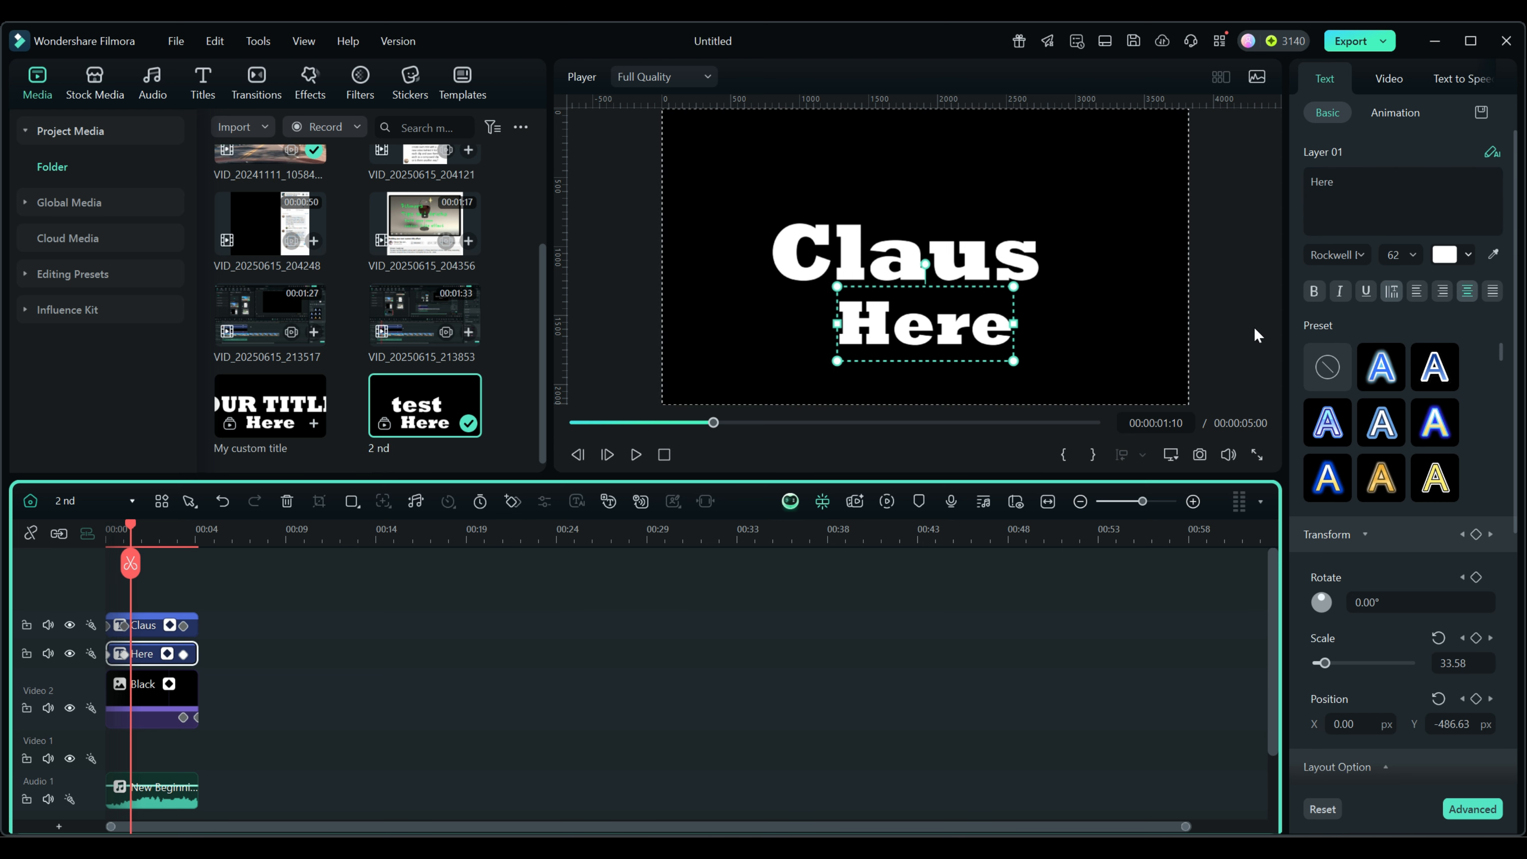
drag(1339, 180, 1310, 182)
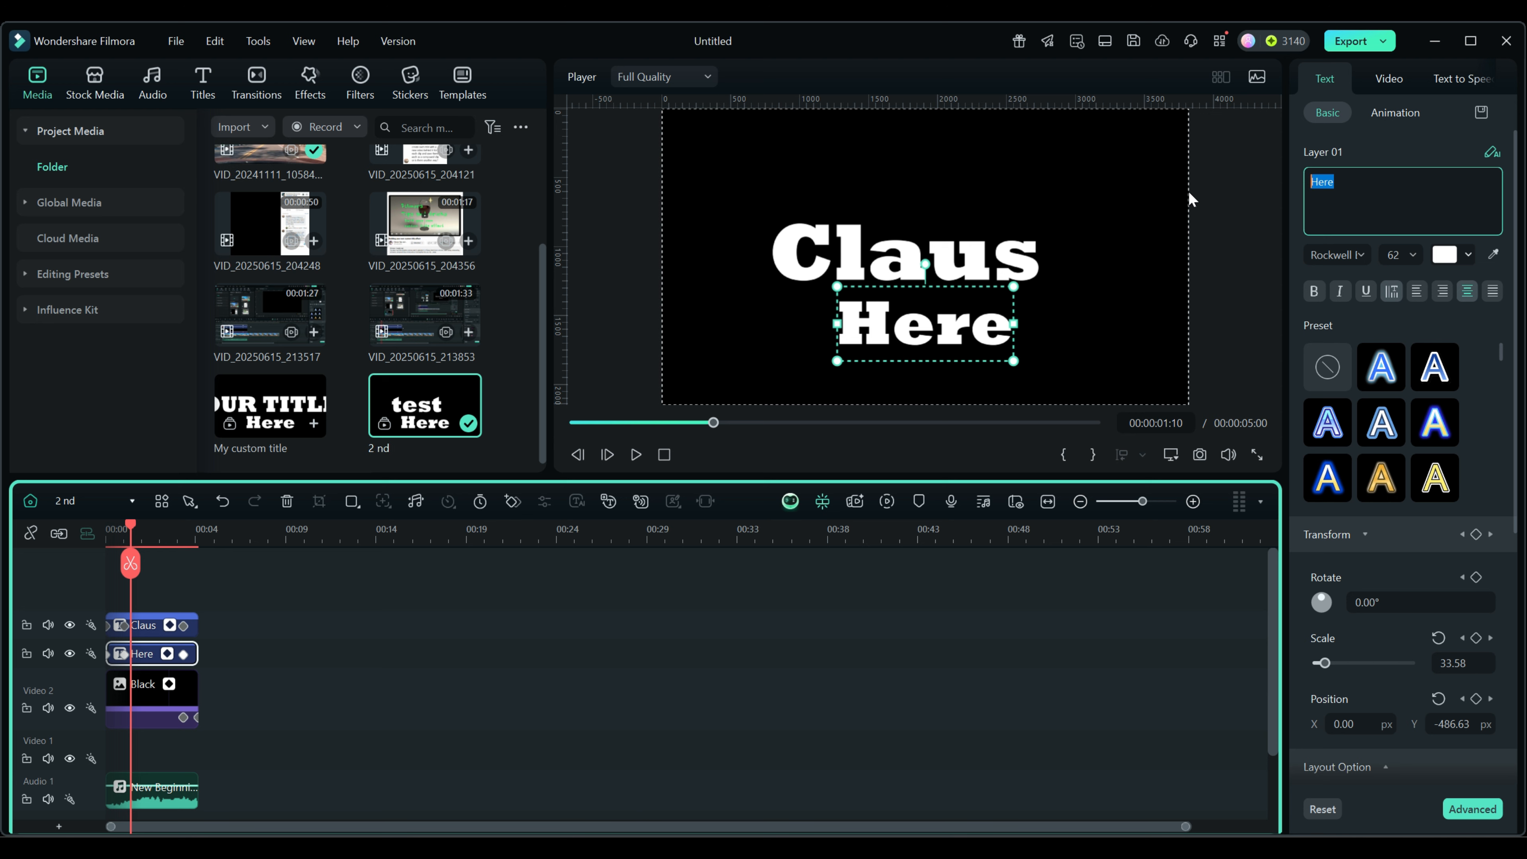
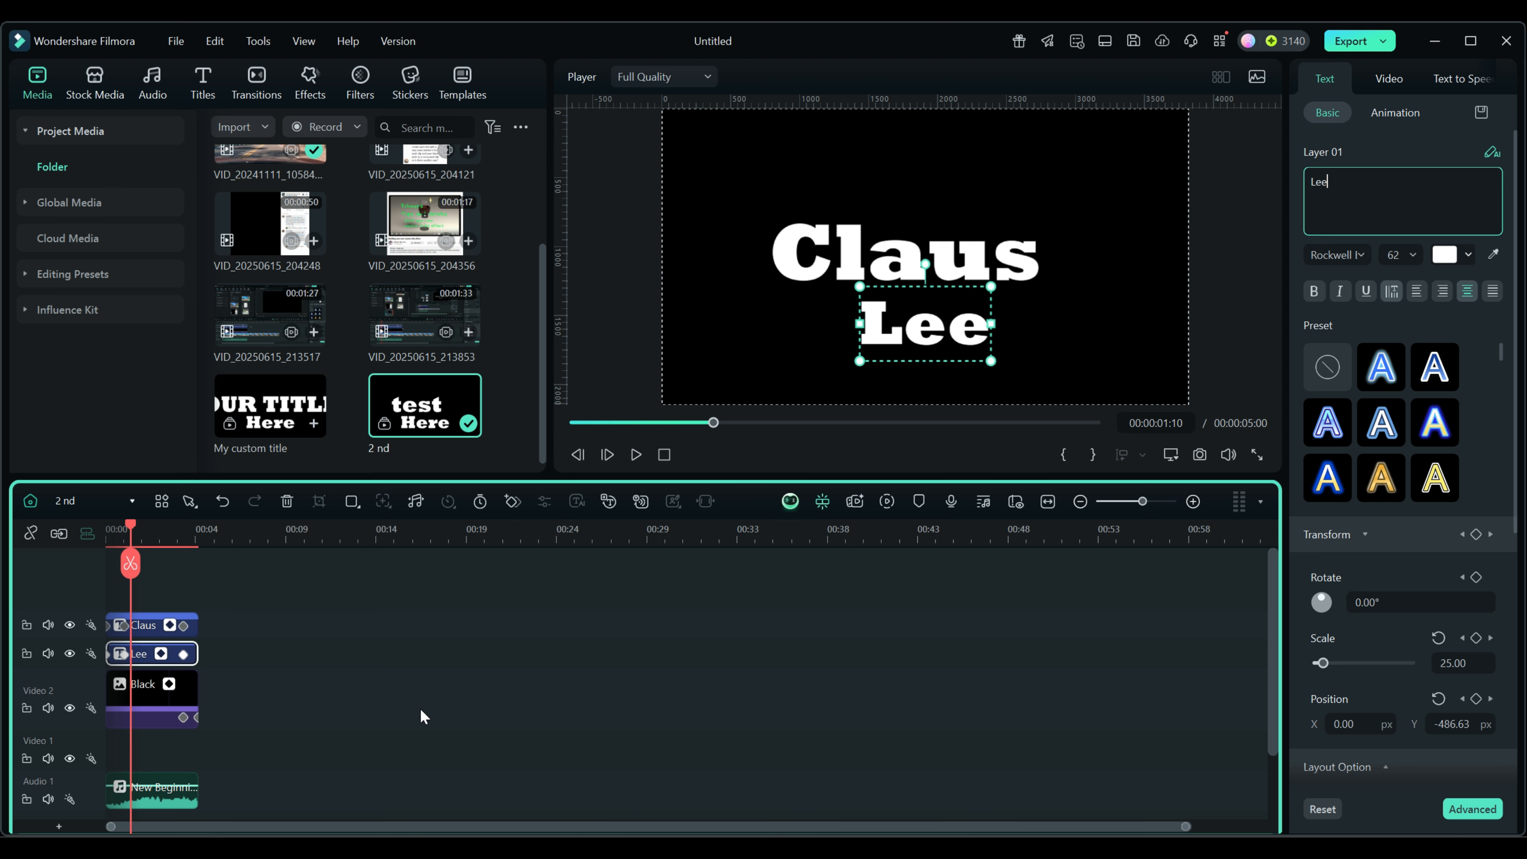
click(30, 500)
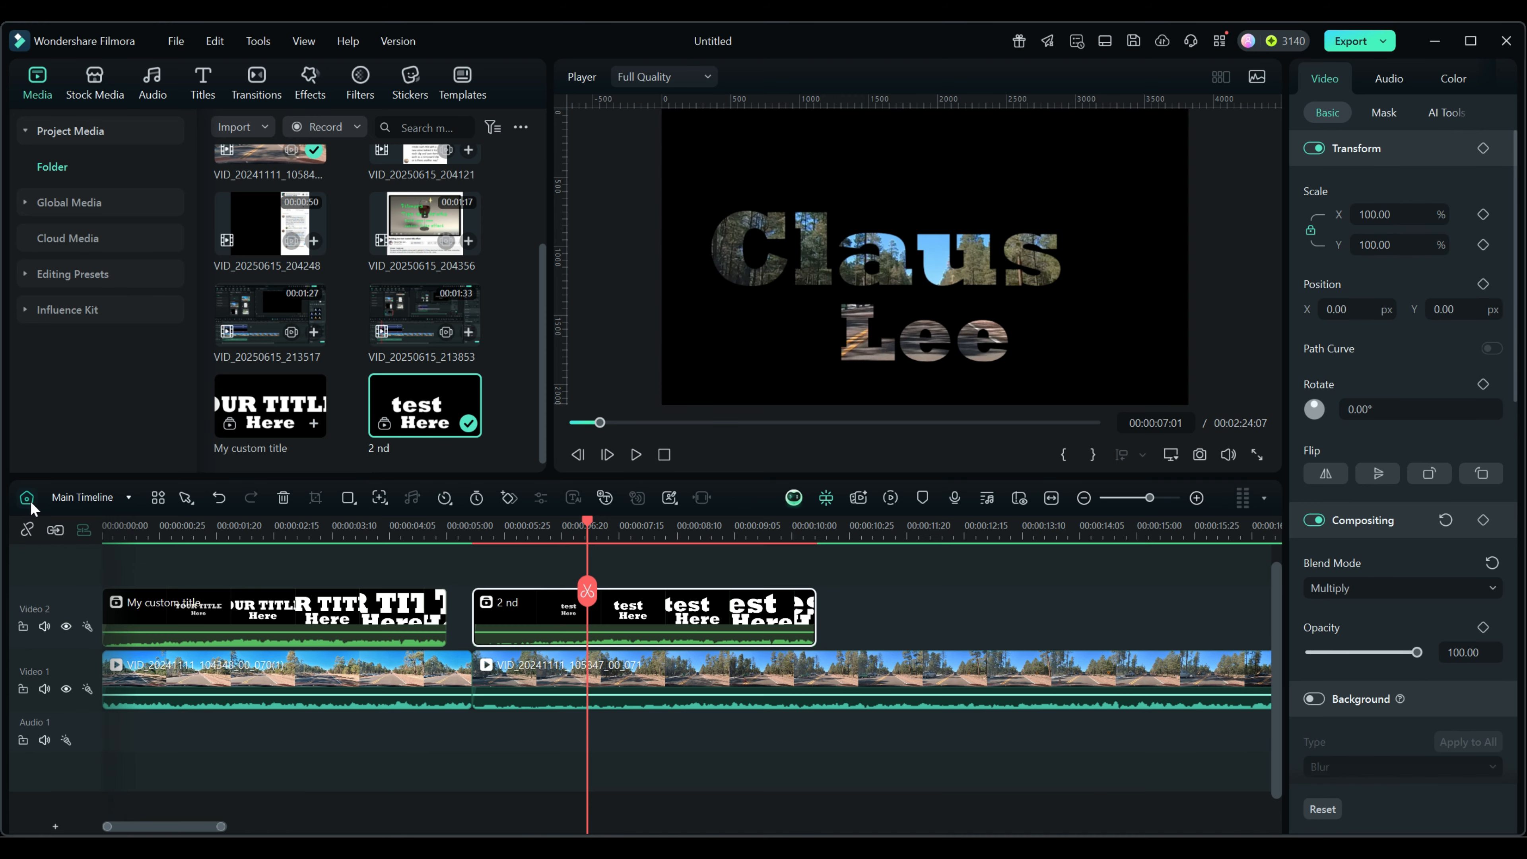
Rename the '2 nd' title clip to the person's full name.
right_click(503, 616)
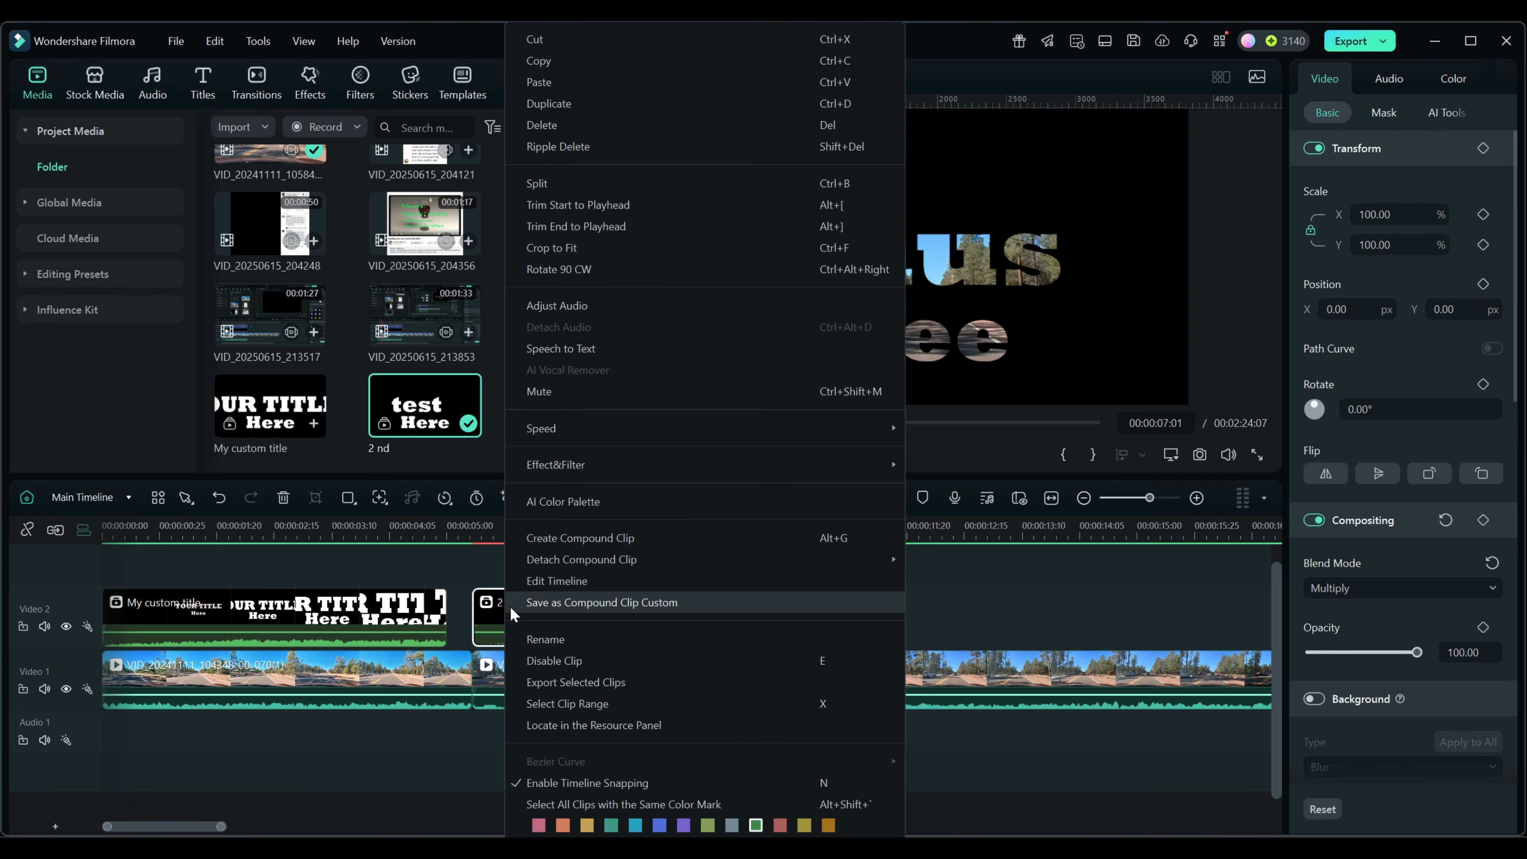
click(550, 638)
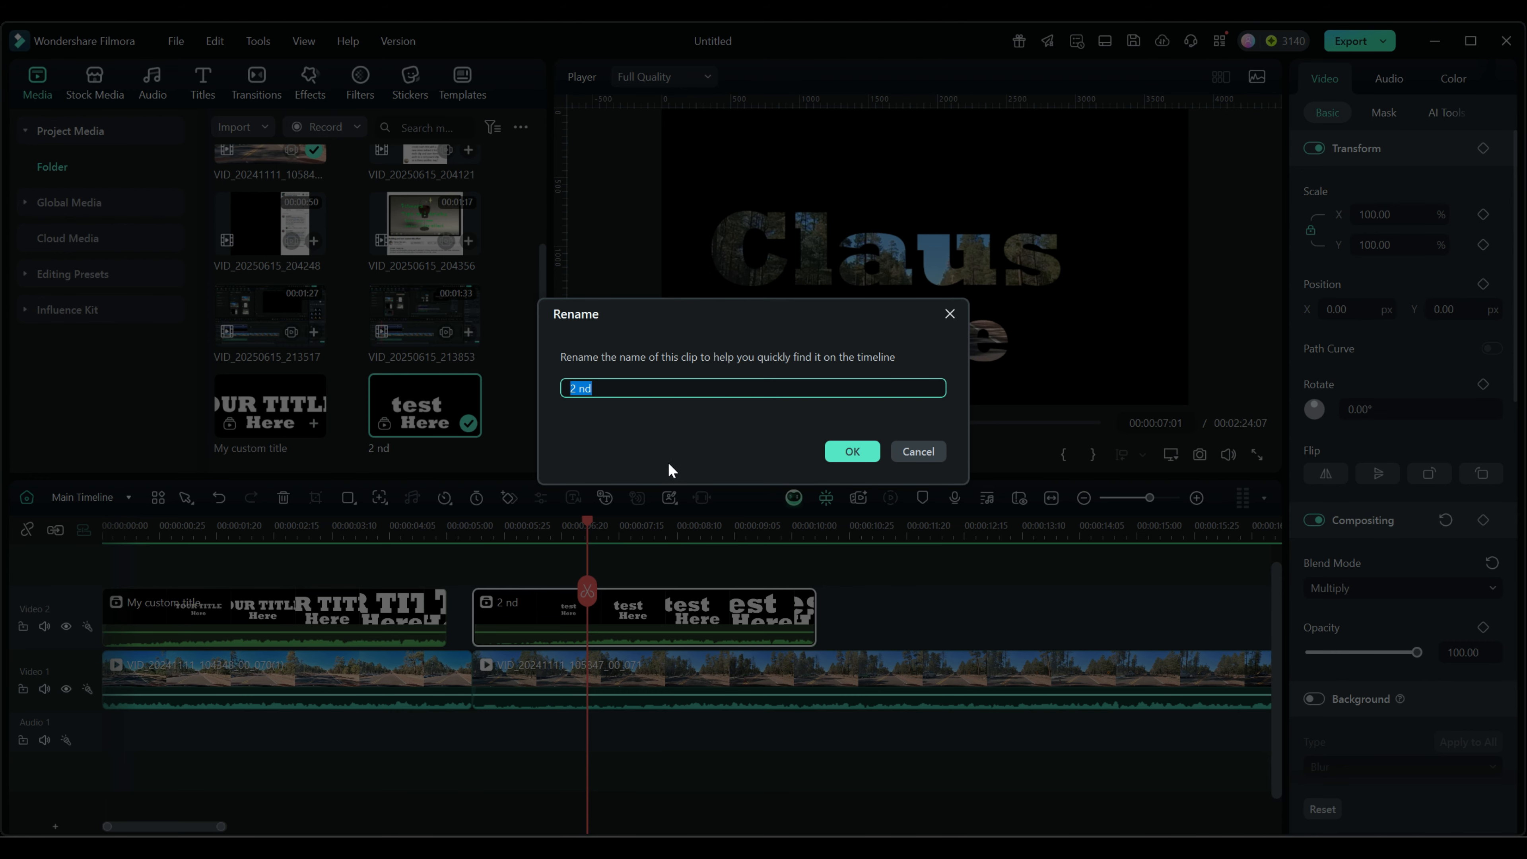
click(853, 455)
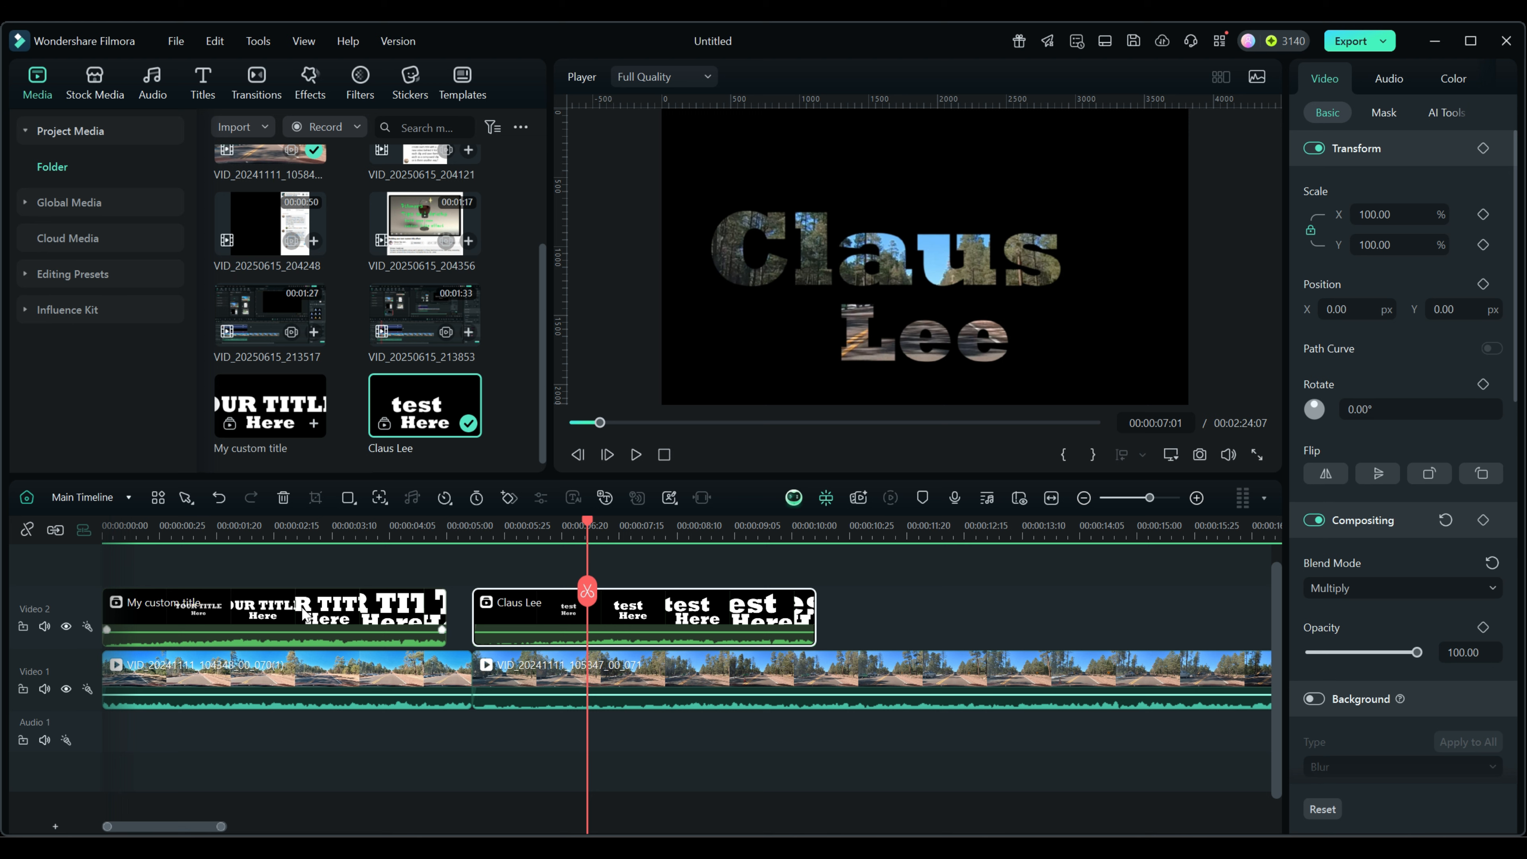
Scrub through the renamed title's preview and show the Custom templates list with My temp.
click(127, 497)
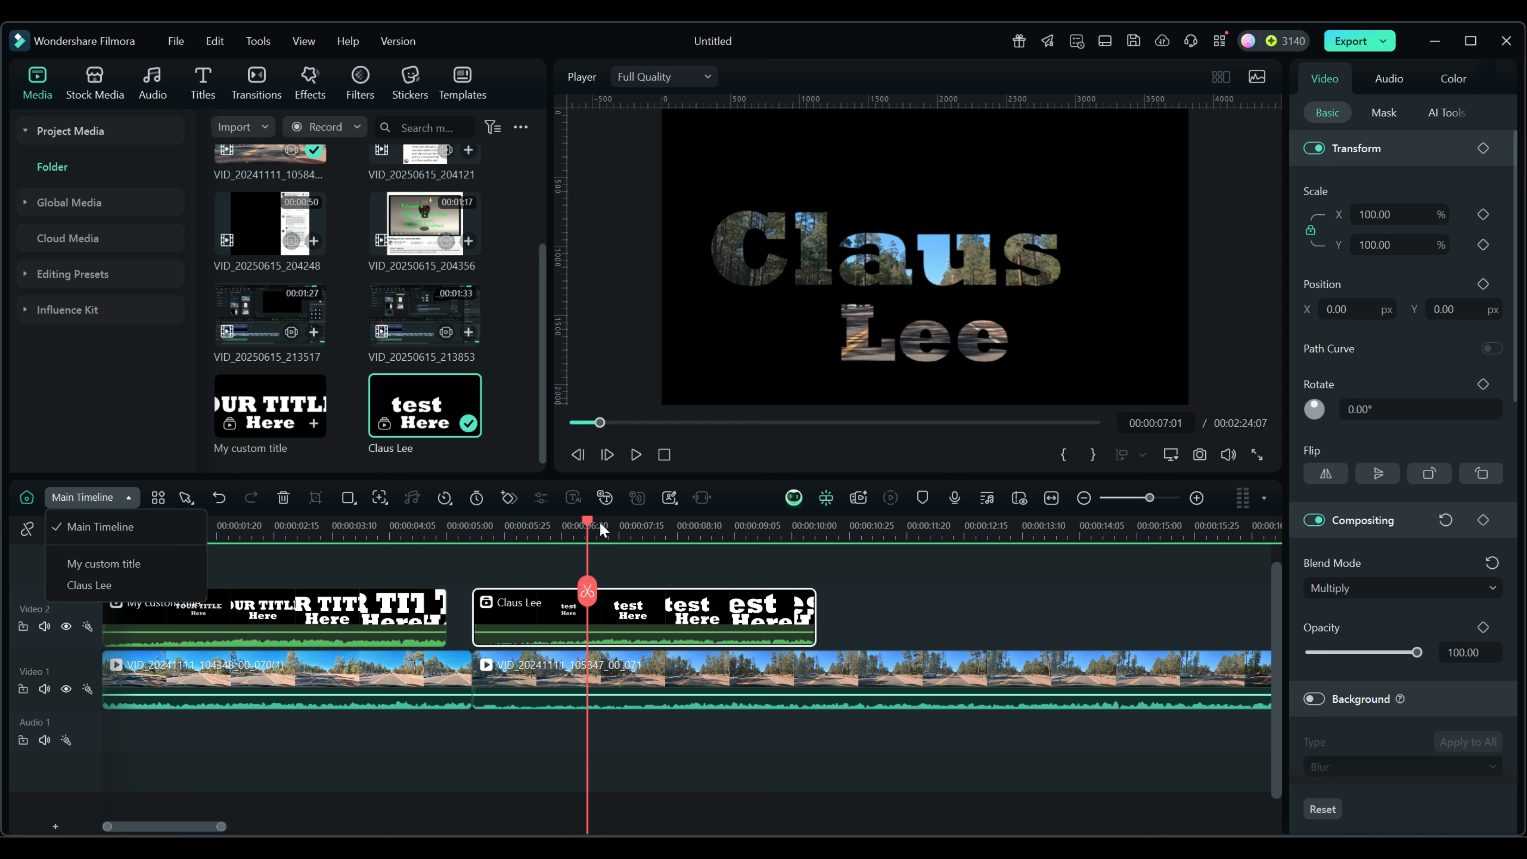
drag(589, 525, 836, 558)
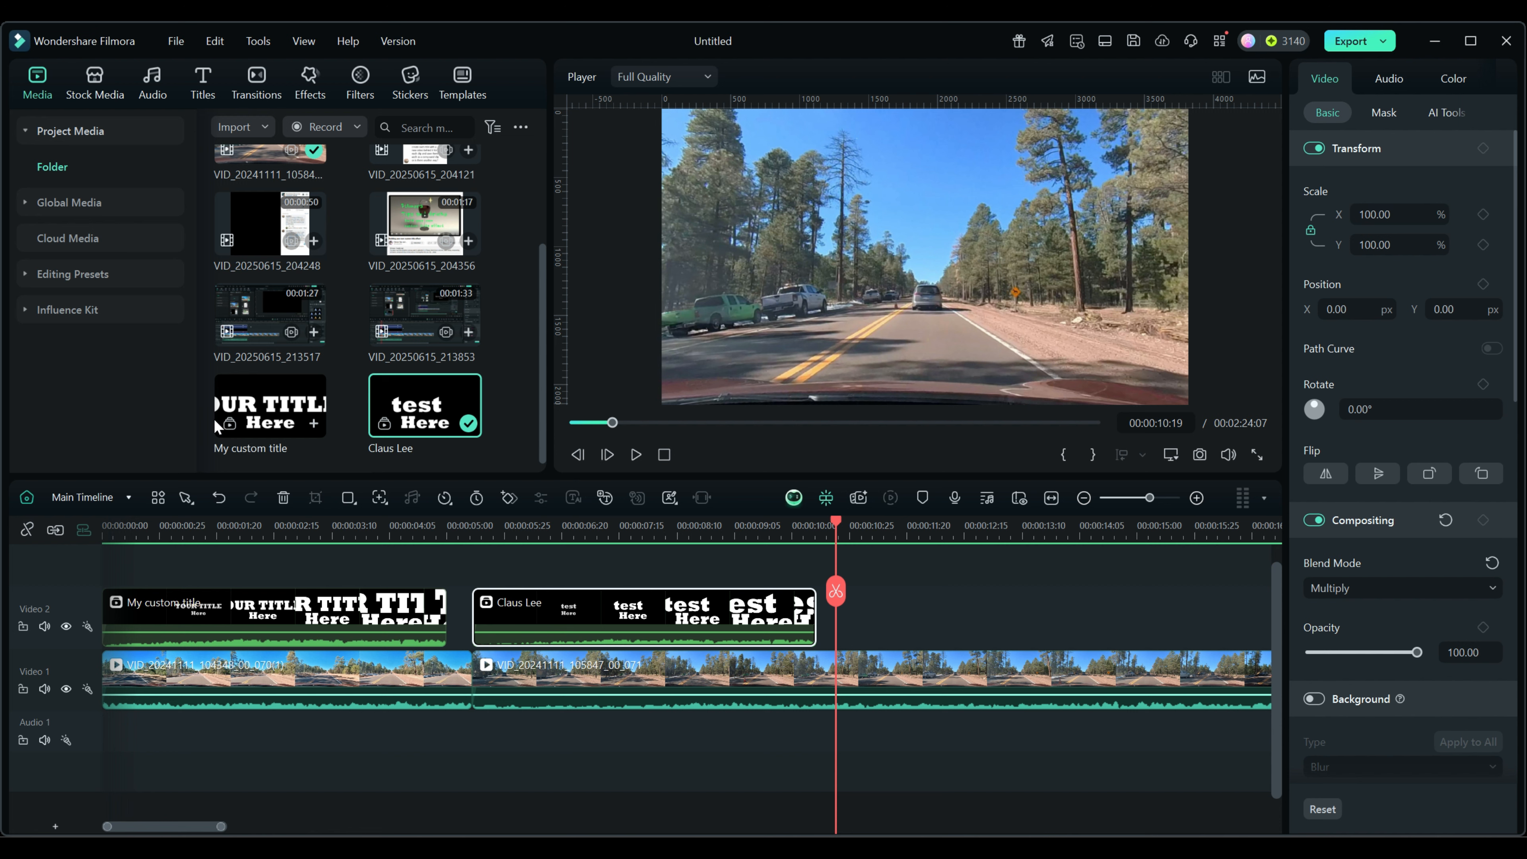
click(463, 75)
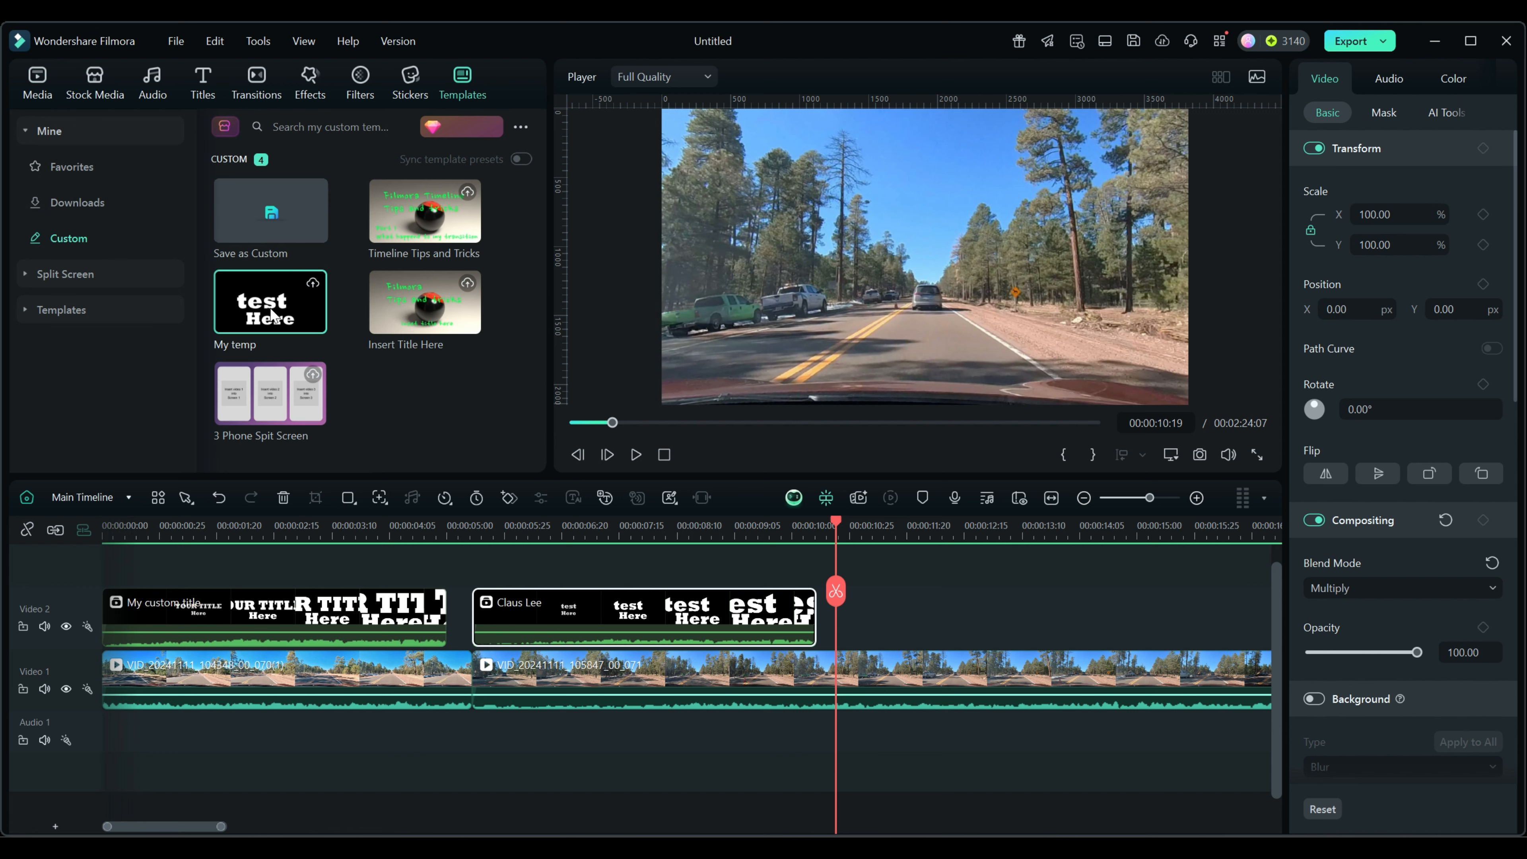